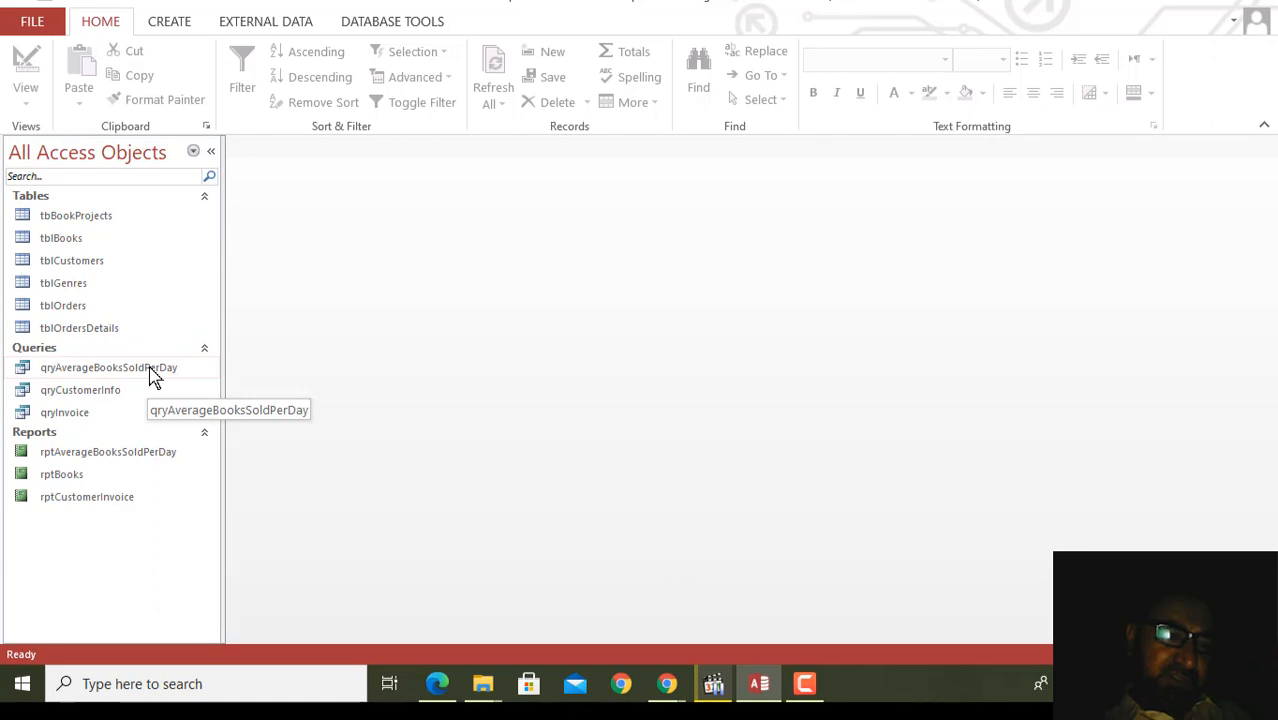
Step: Create a basic report from the qryAverageBooksSoldPerDay query
click(152, 370)
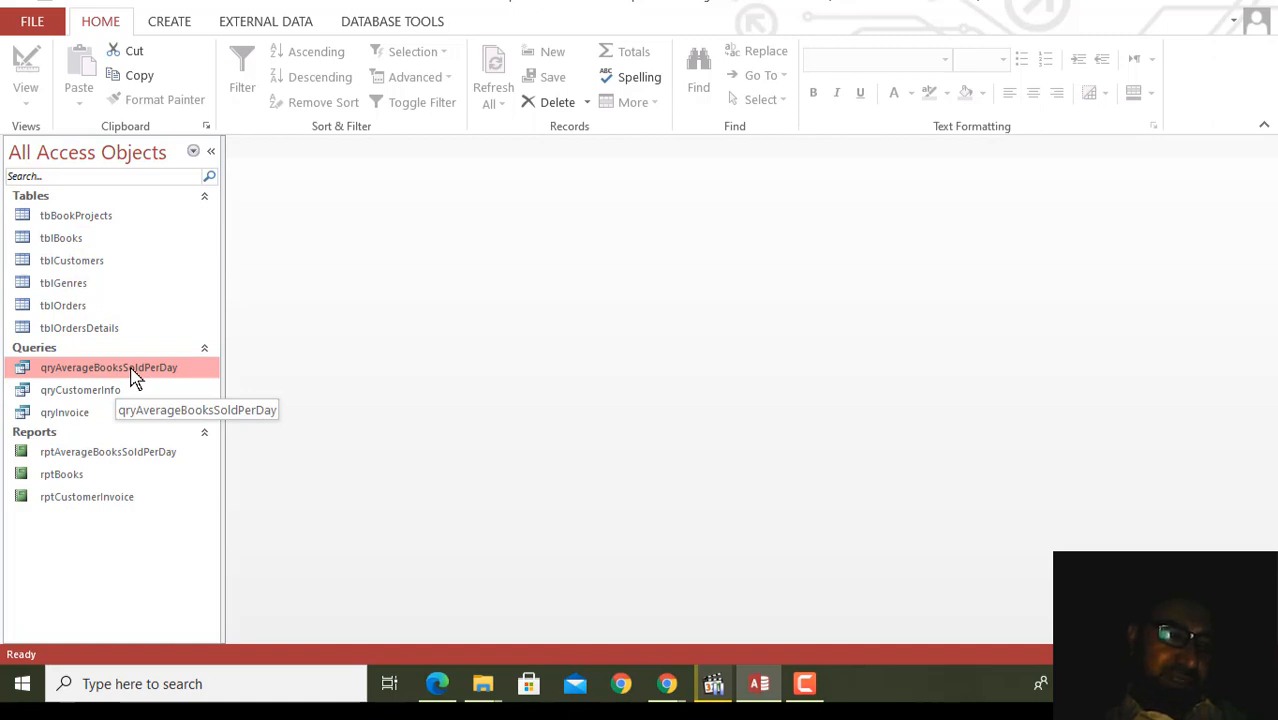
click(170, 24)
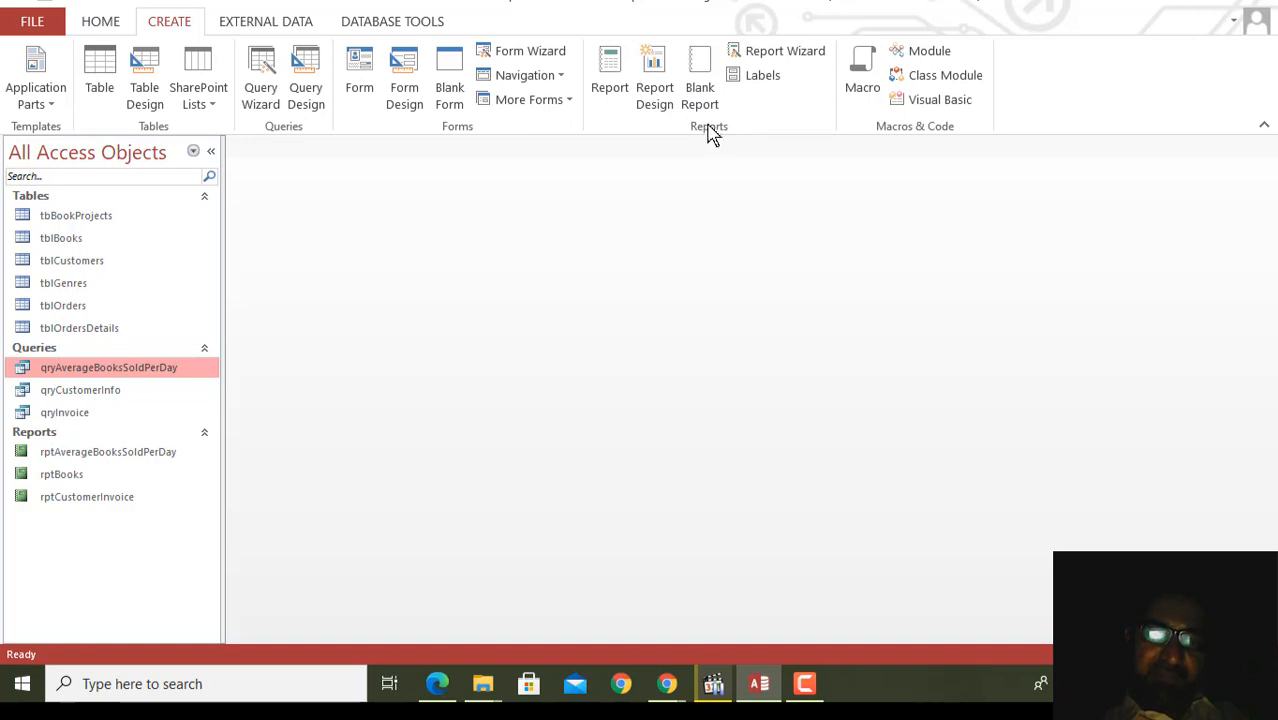
click(609, 75)
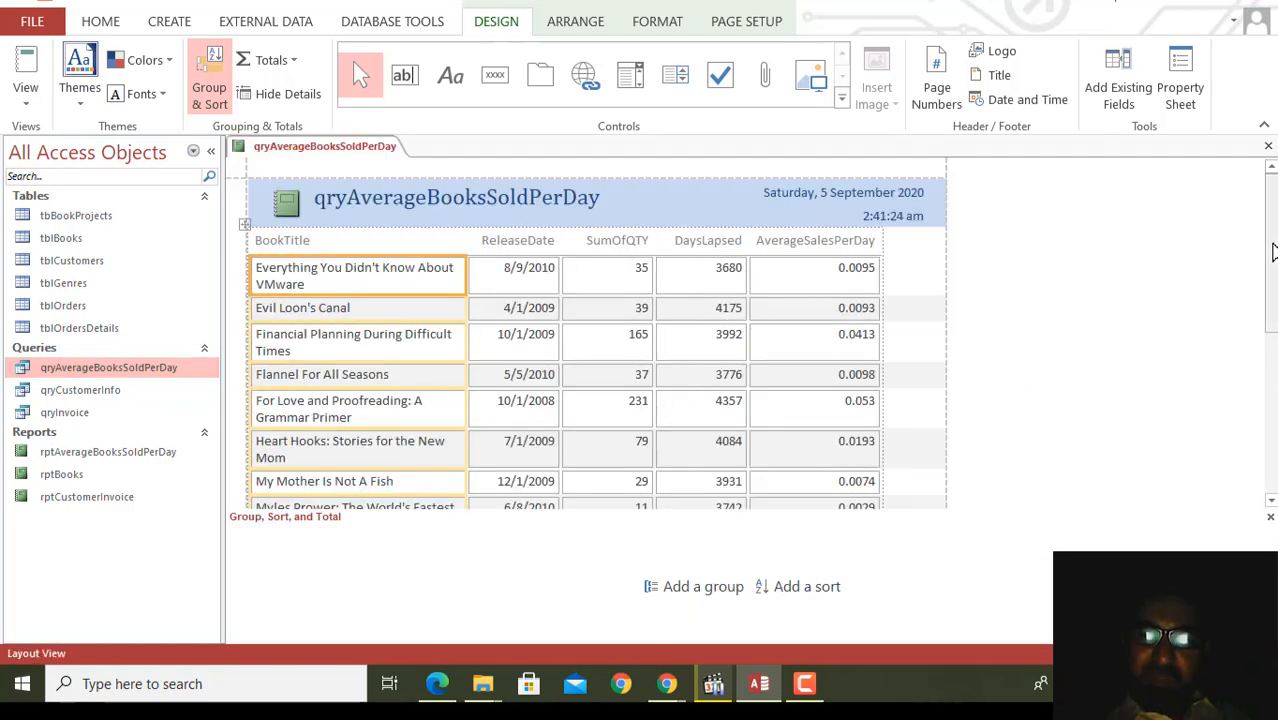
mouse_move(1273, 245)
mouse_down()
mouse_move(1267, 390)
mouse_move(1270, 226)
mouse_up()
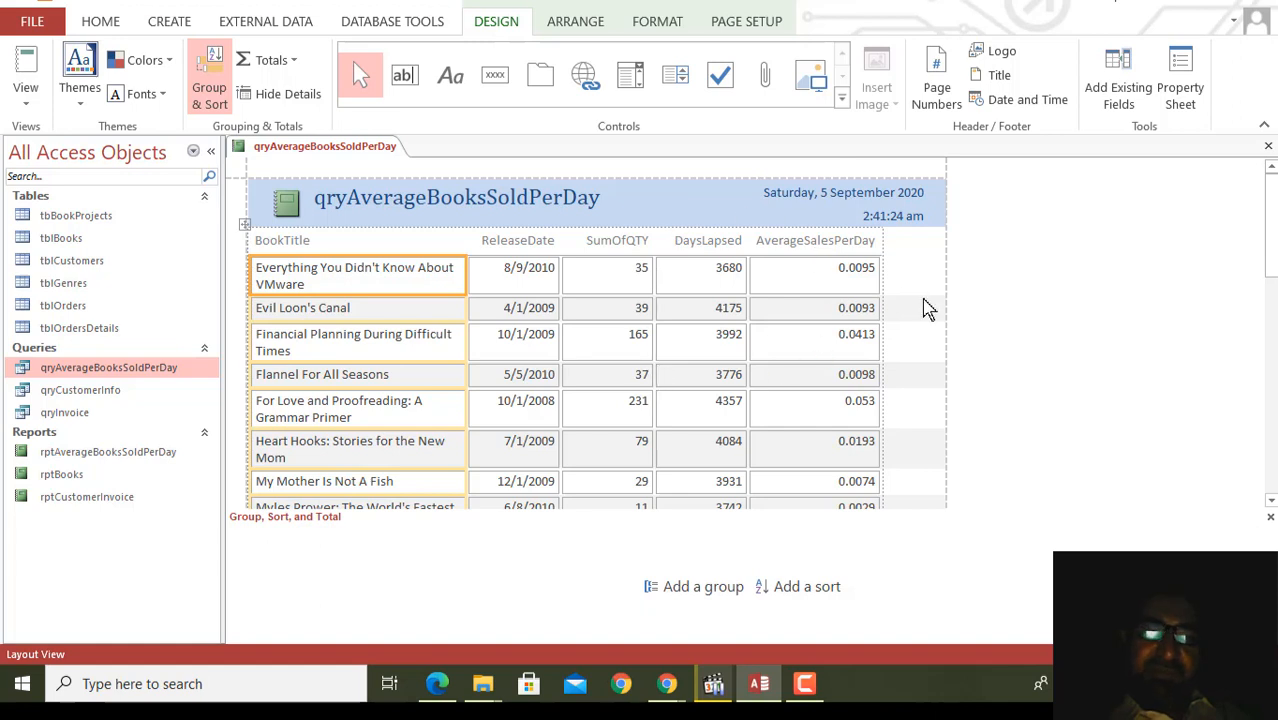
Step: Display the report in Report View and look through its records
click(28, 106)
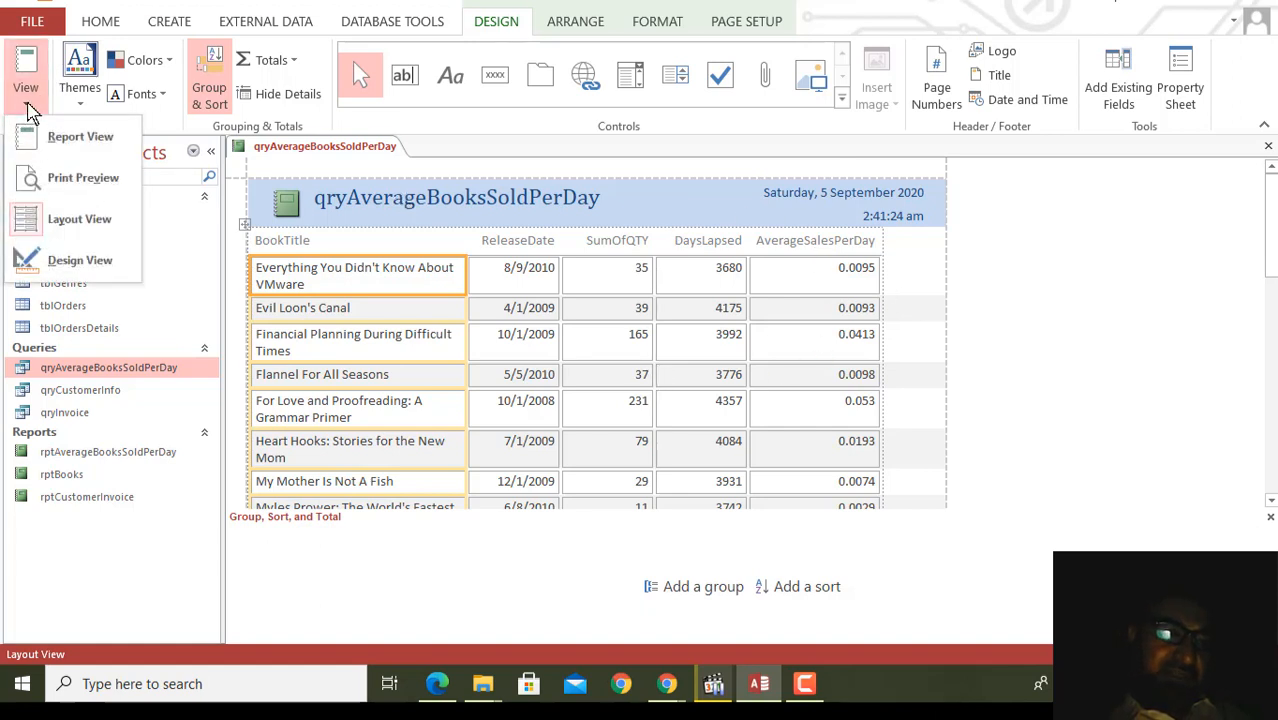
click(72, 150)
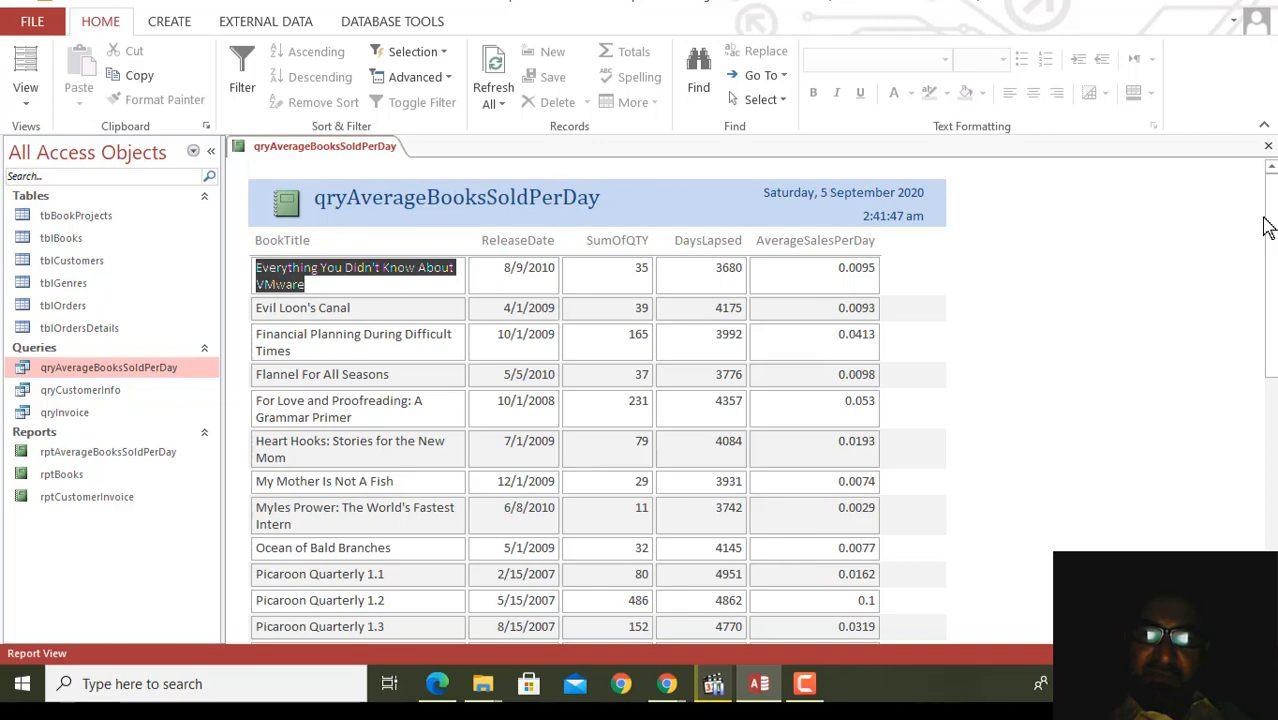
mouse_move(1273, 226)
mouse_down()
mouse_move(1274, 401)
mouse_move(1274, 201)
mouse_up()
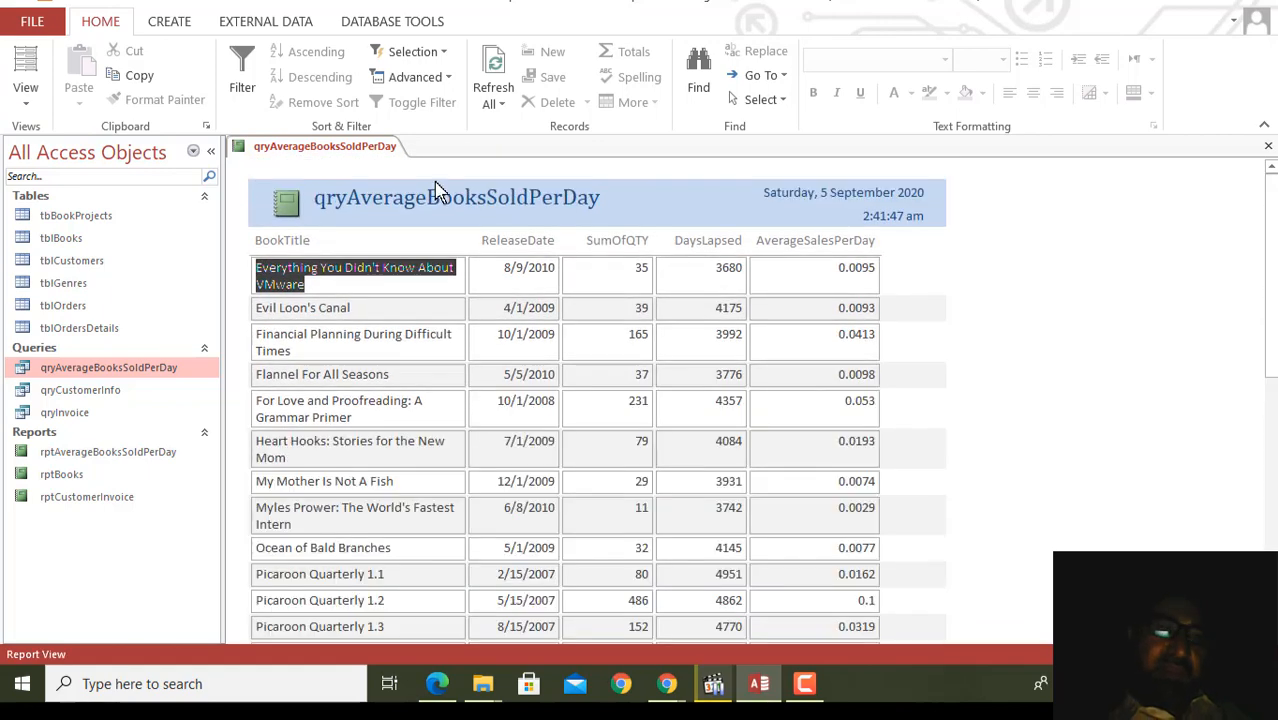
Step: Examine the report's sections in Design View along with its page setup, formatting and arrangement options, ending back in Report View
click(29, 118)
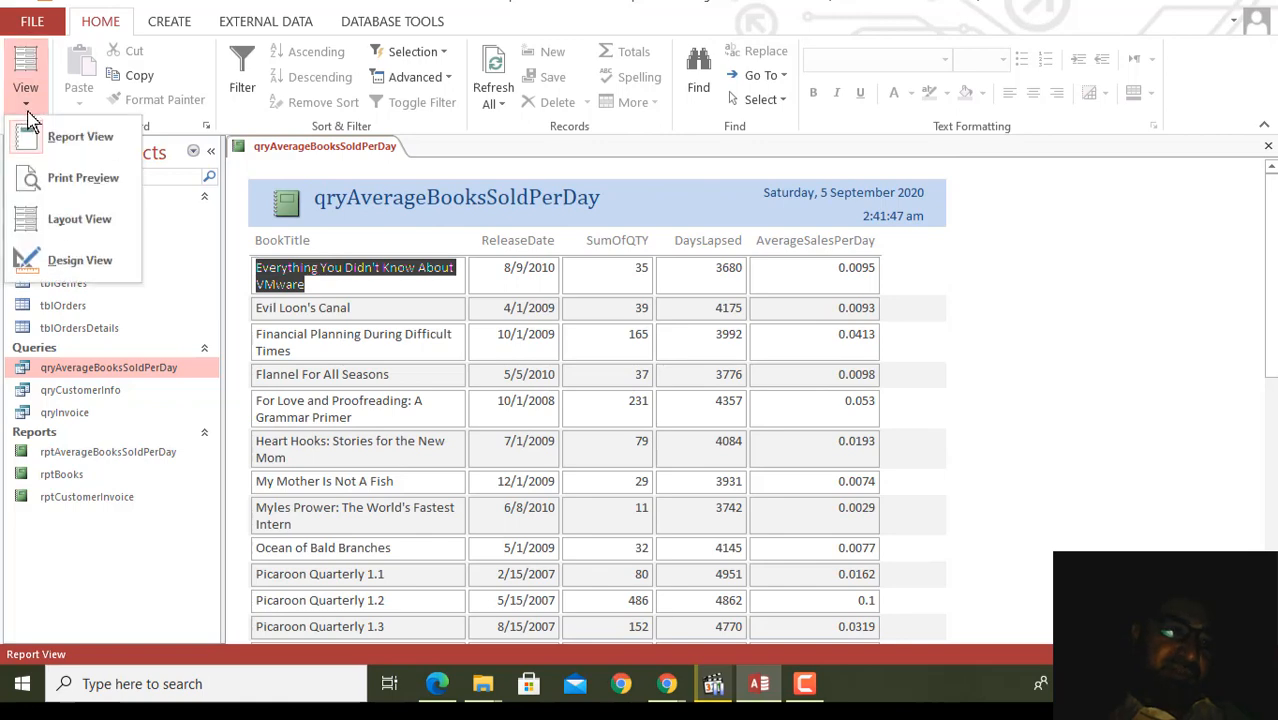
click(88, 262)
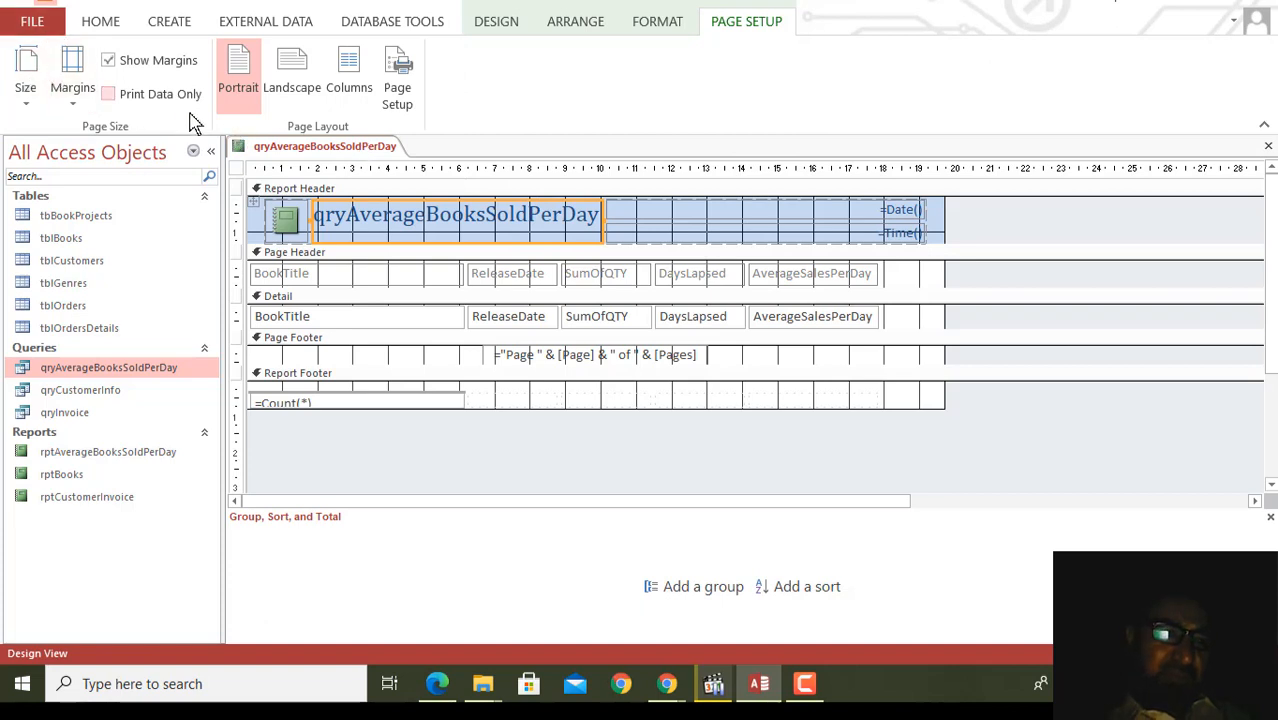
click(27, 108)
click(27, 108)
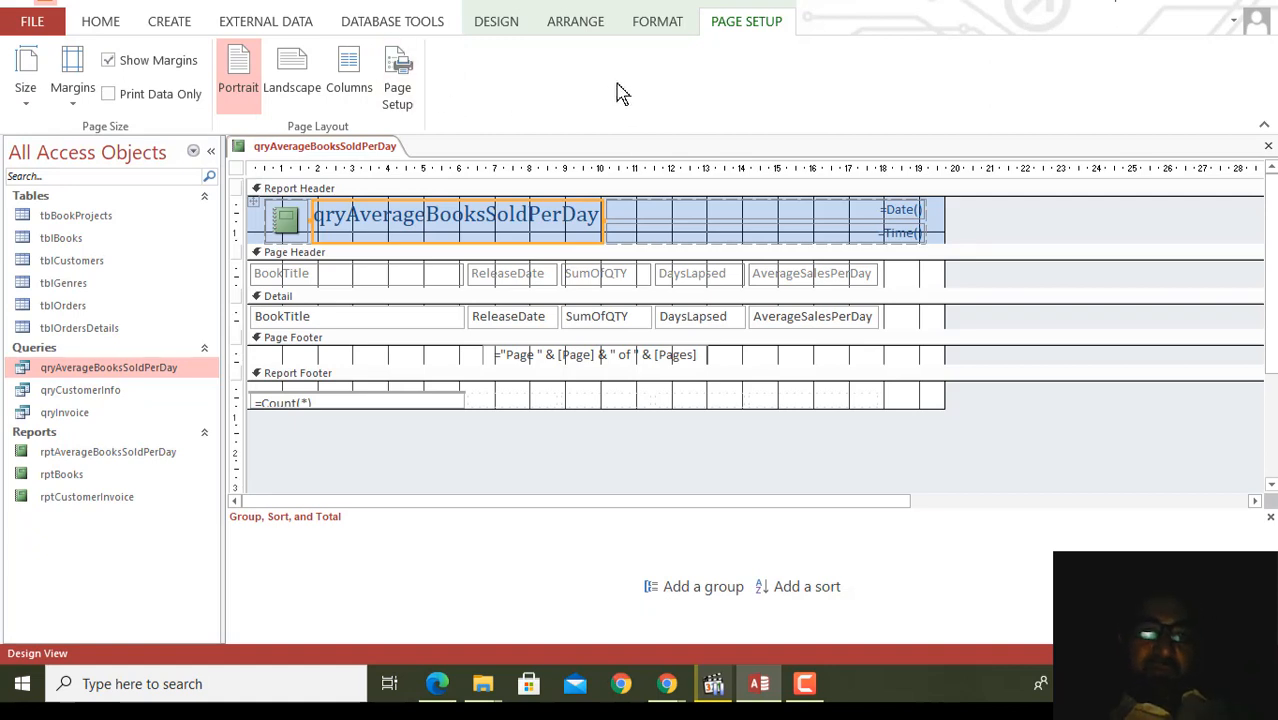
click(655, 30)
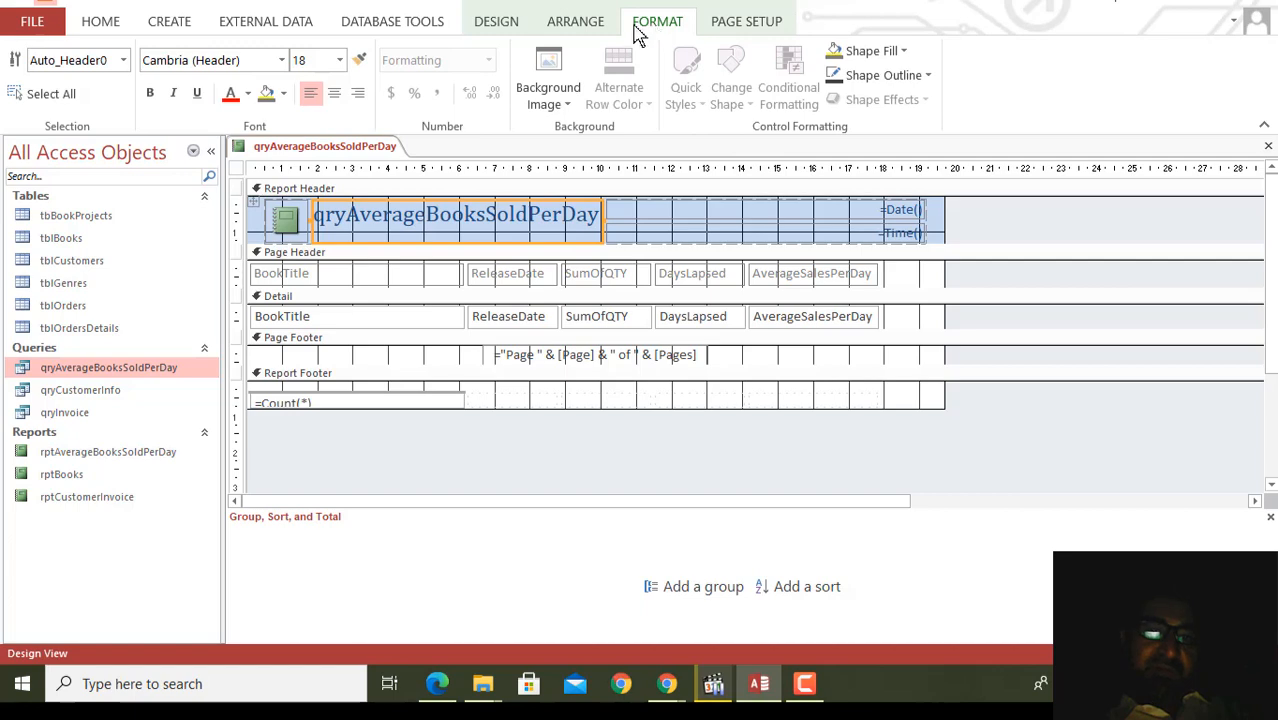
click(595, 31)
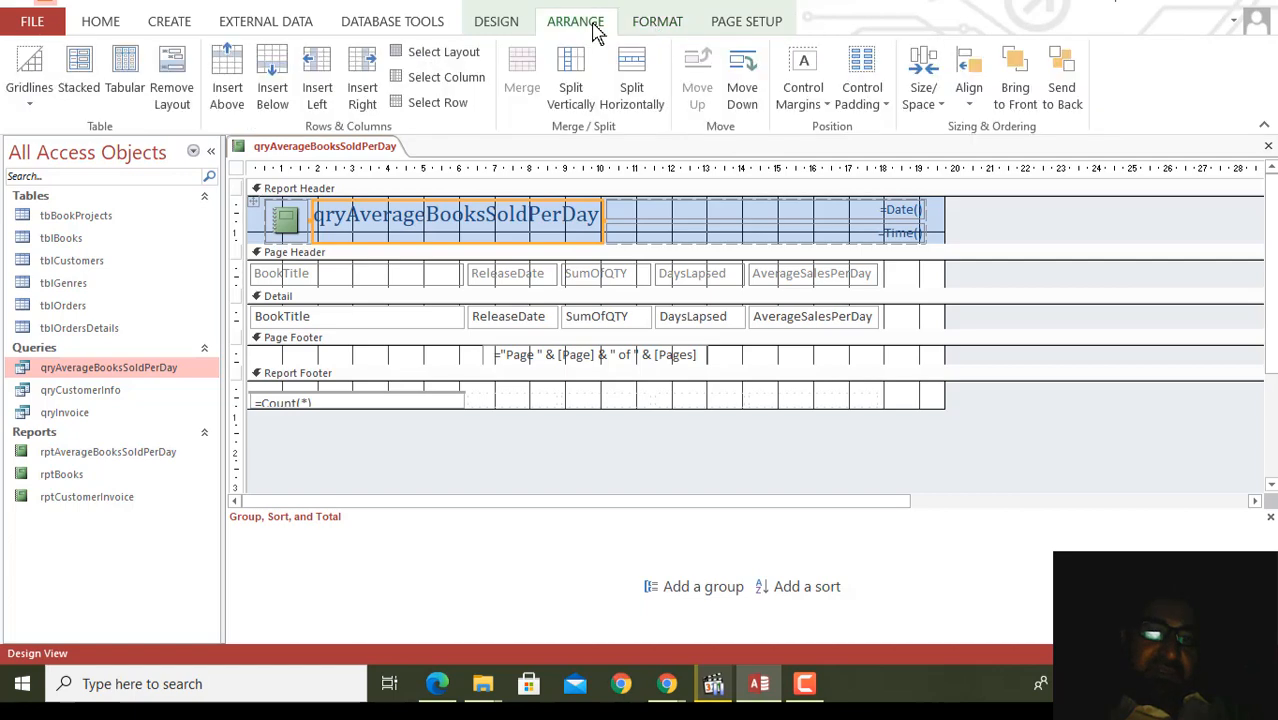
click(500, 22)
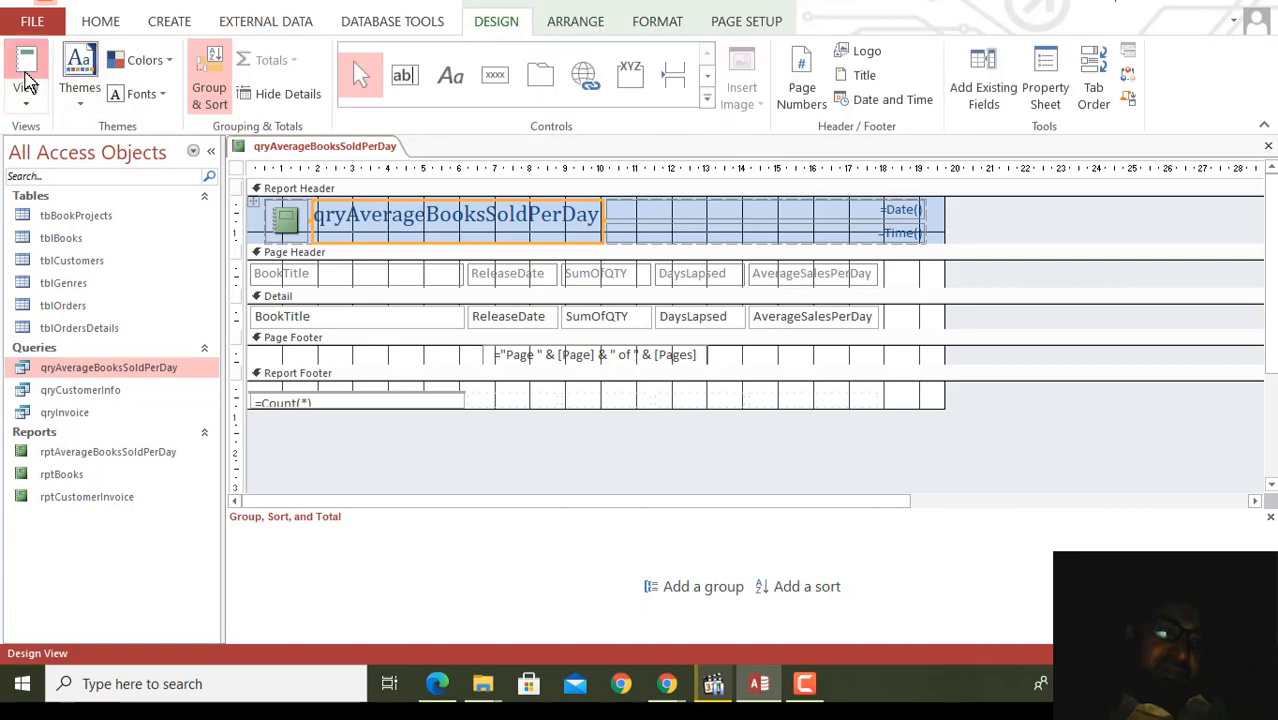
click(26, 68)
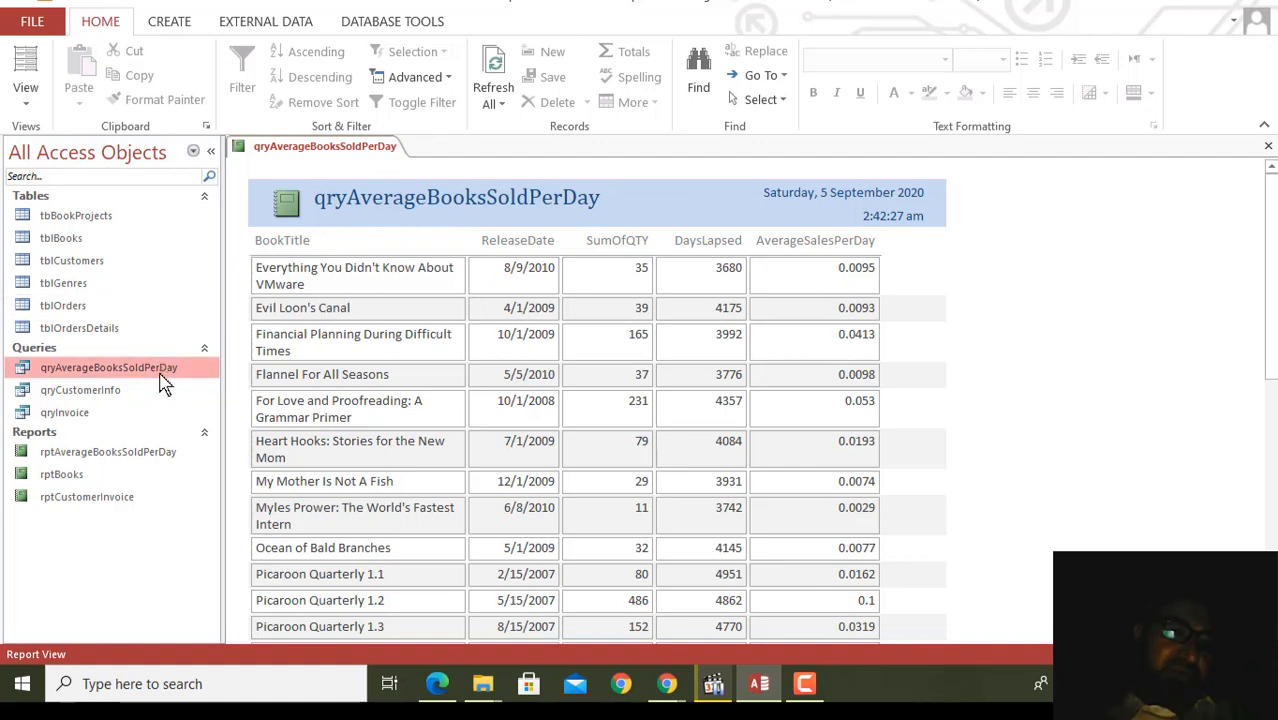
Step: Close the basic qryAverageBooksSoldPerDay report without saving its design
click(173, 26)
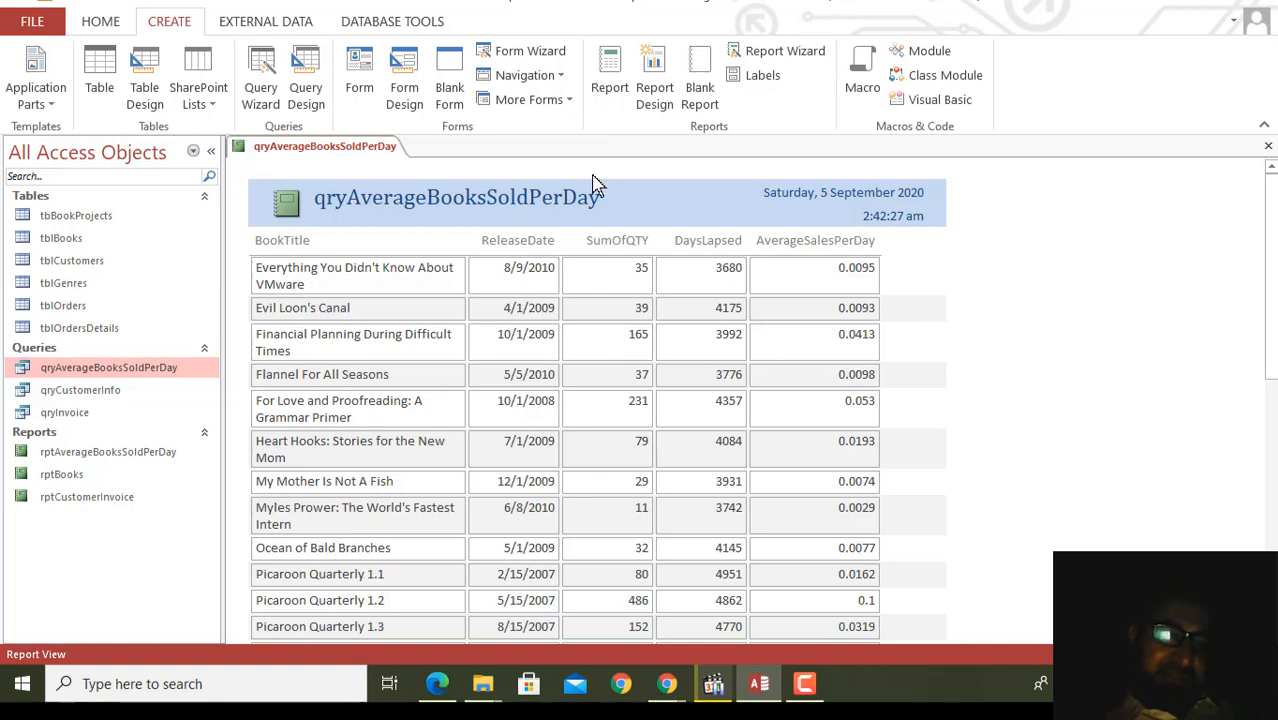
click(1268, 148)
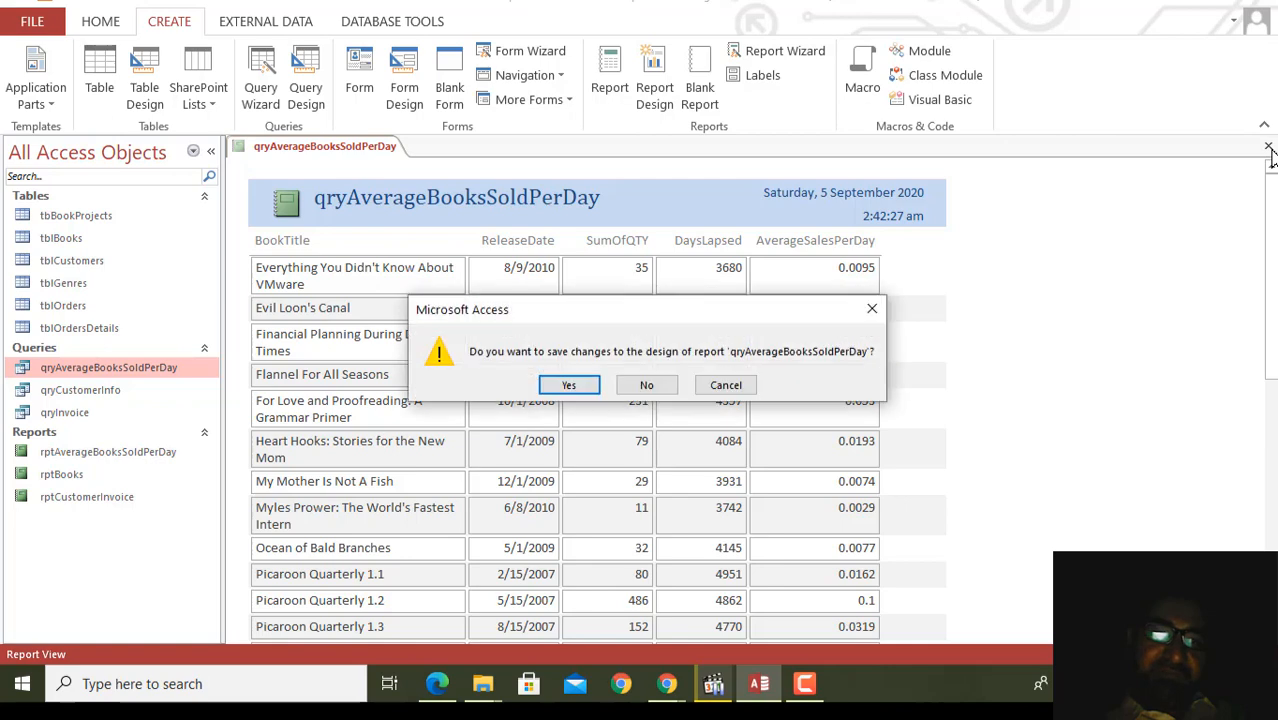
click(640, 382)
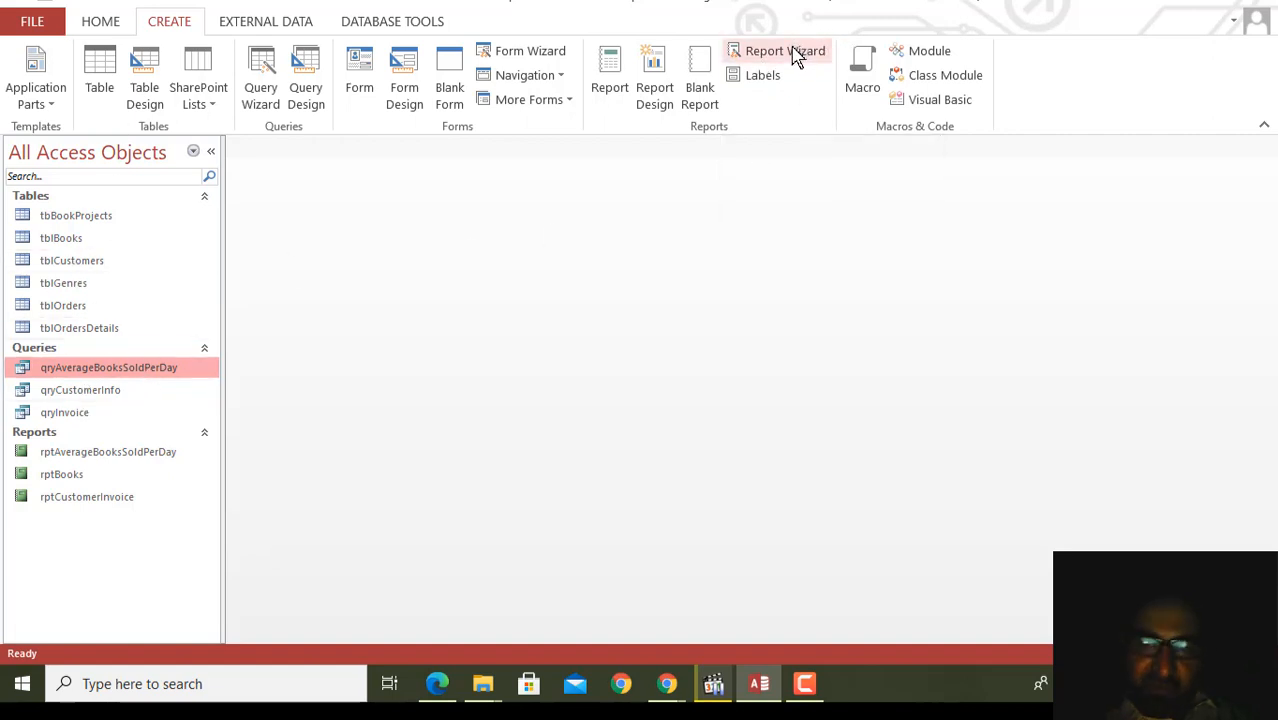
Step: Start the Report Wizard with the qryAverageBooksSoldPerDay query as the data source
click(795, 55)
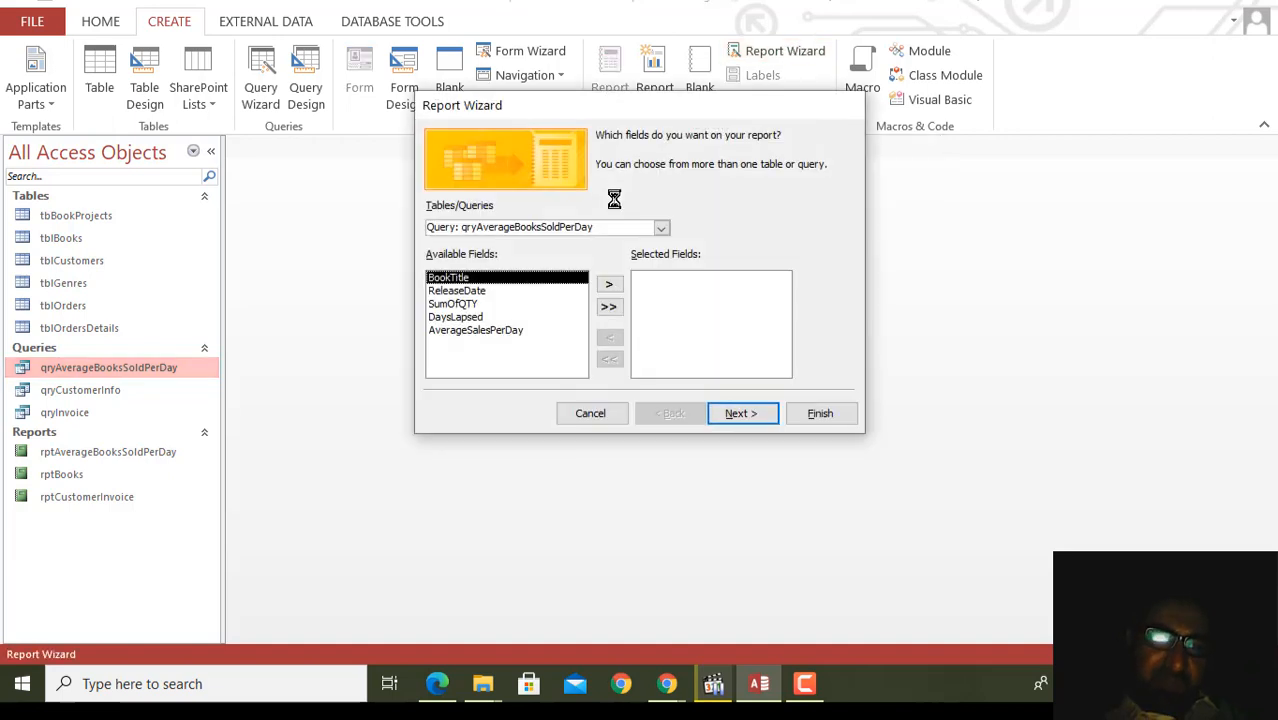
drag(627, 108, 616, 148)
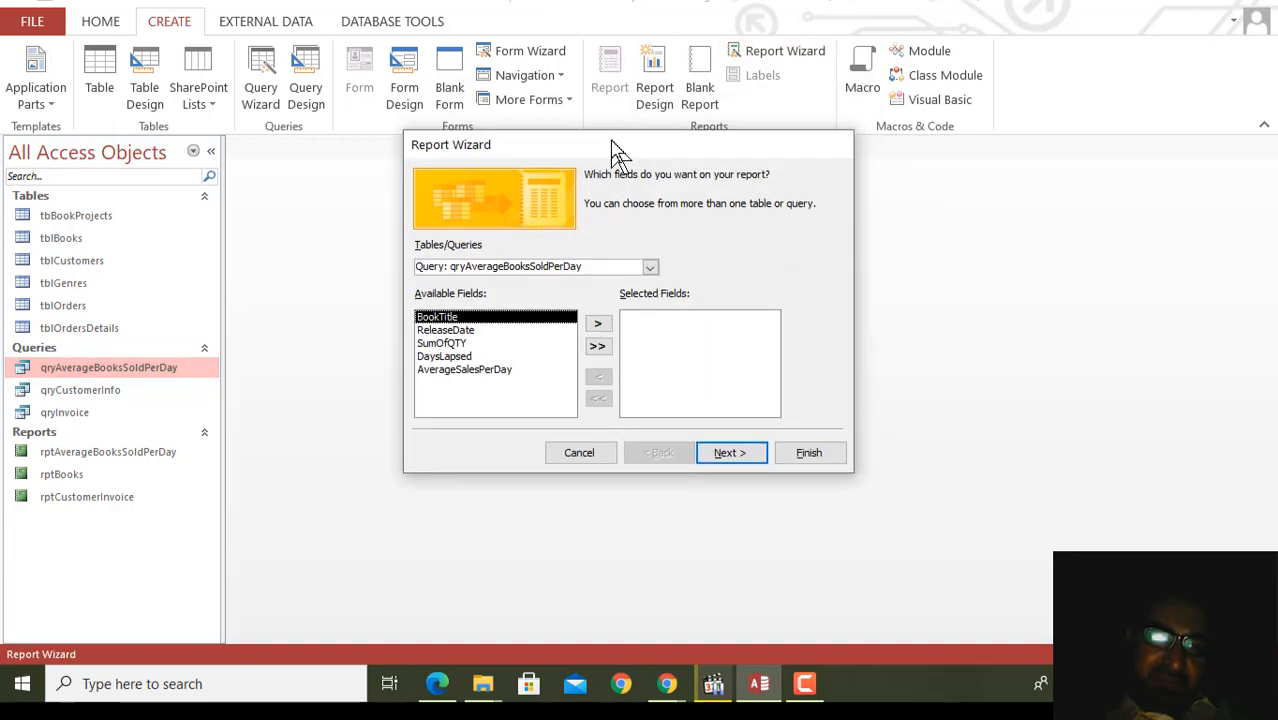
click(650, 269)
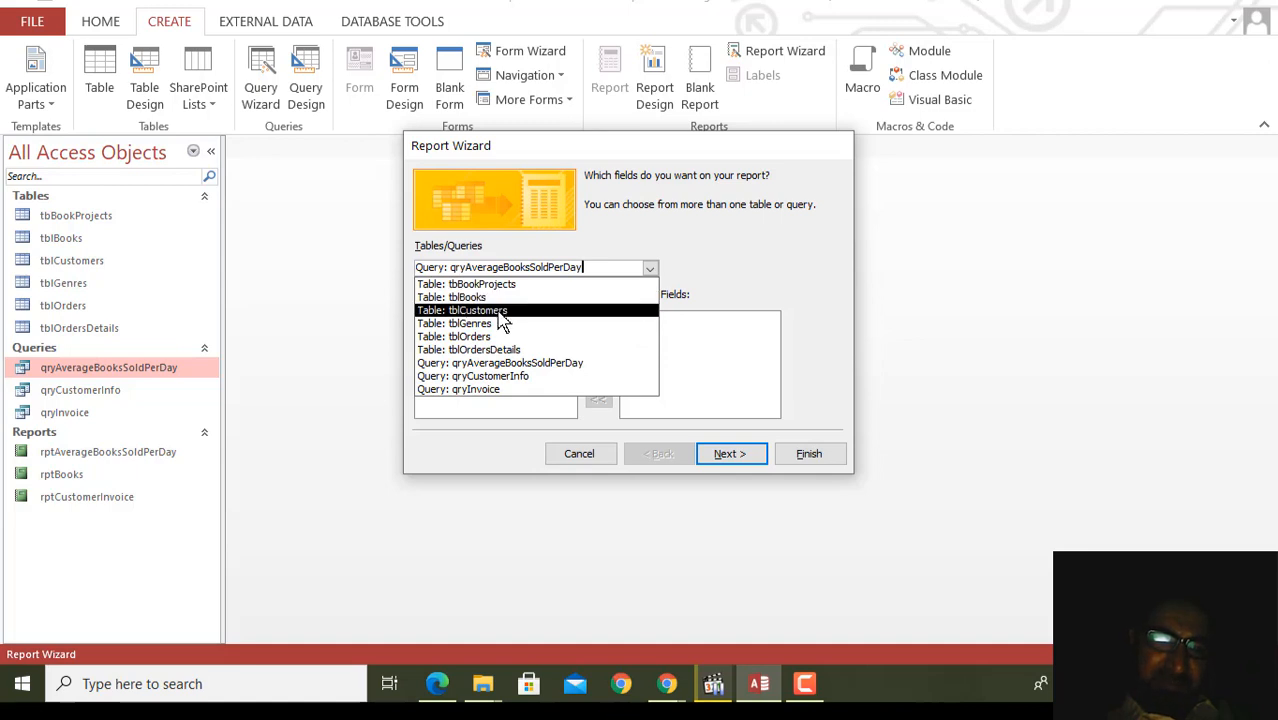
click(493, 366)
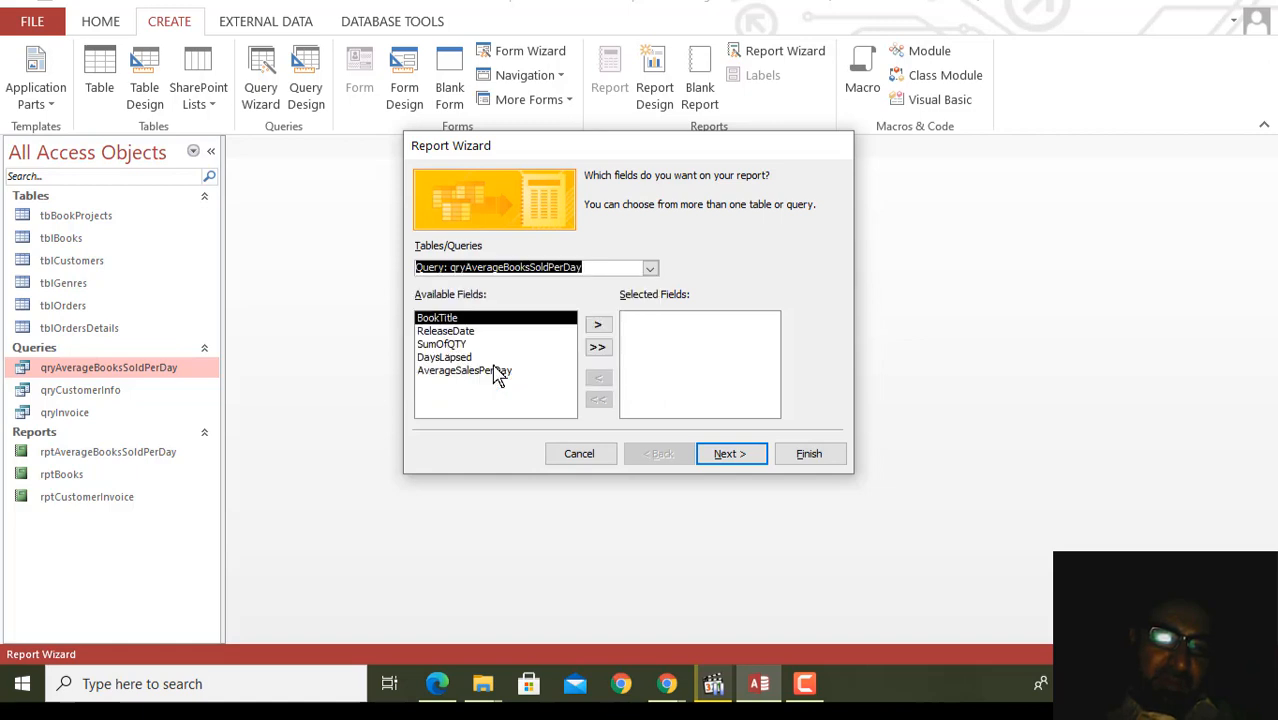
Step: Include BookTitle, ReleaseDate, SumOfQTY, DaysLapsed and AverageSalesPerDay in the report and continue to the grouping levels
click(587, 271)
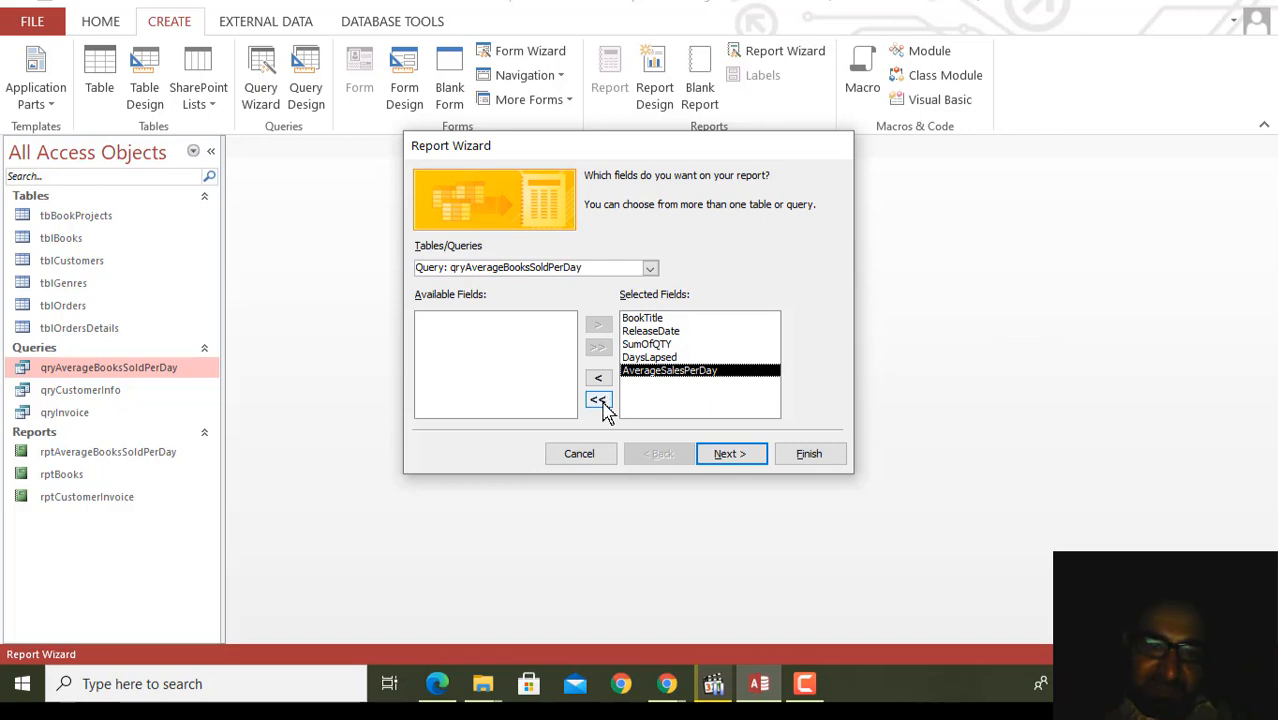
click(598, 401)
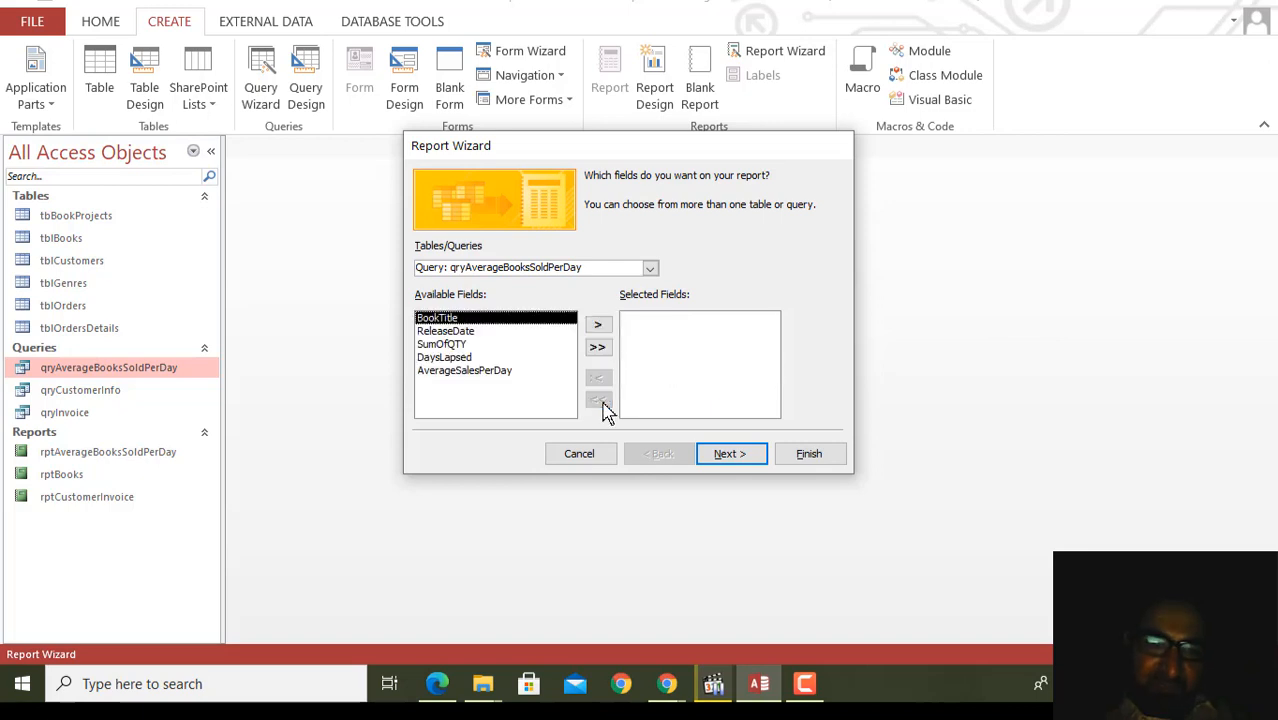
click(598, 326)
click(598, 326)
click(598, 326)
click(598, 326)
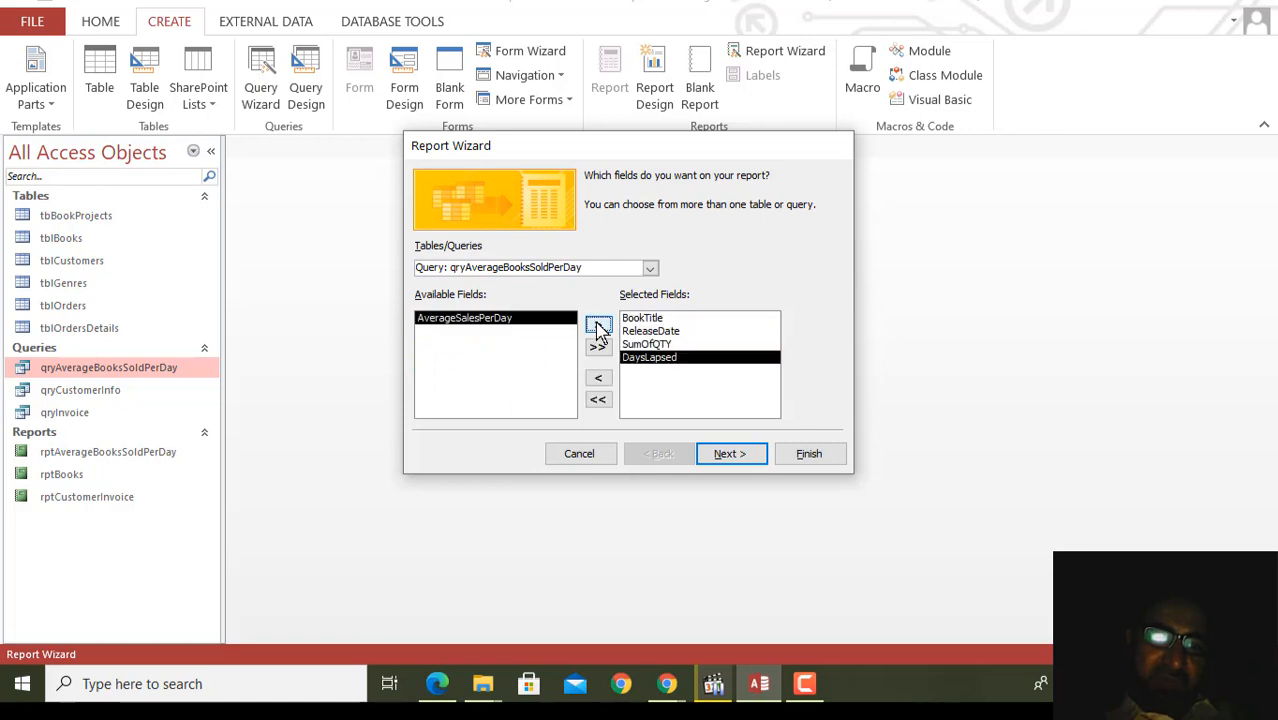
click(598, 326)
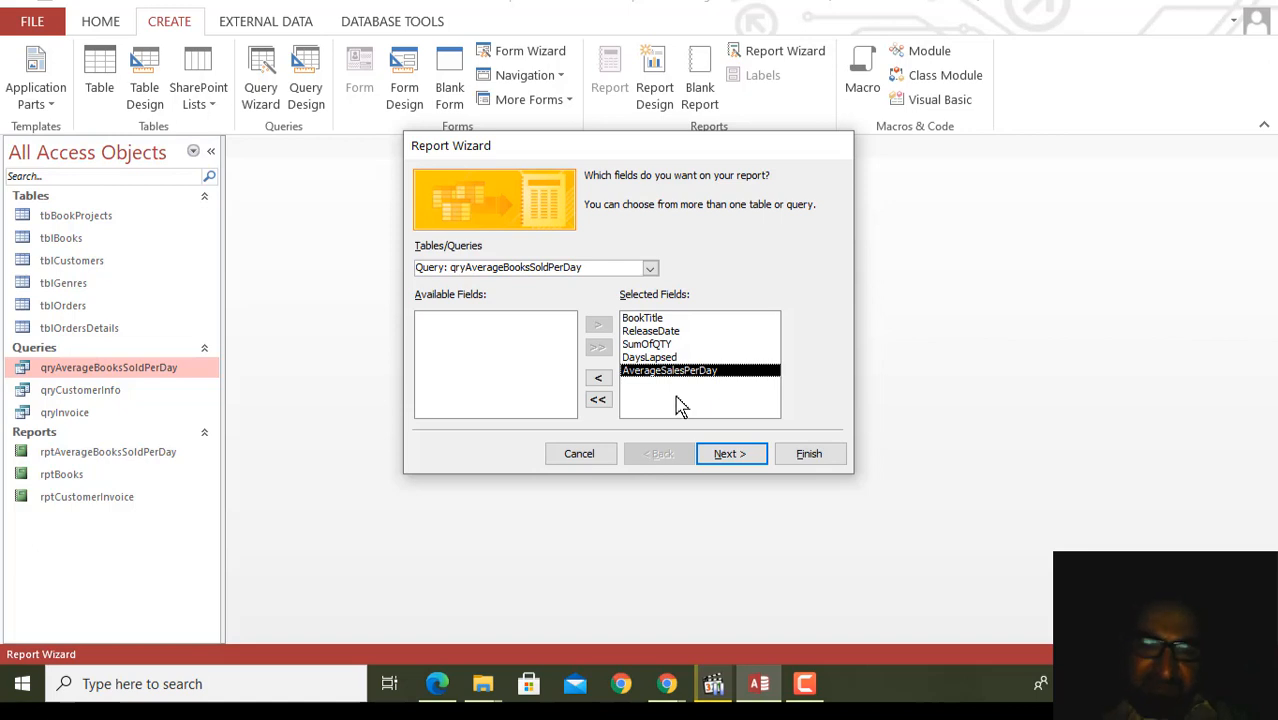
click(729, 455)
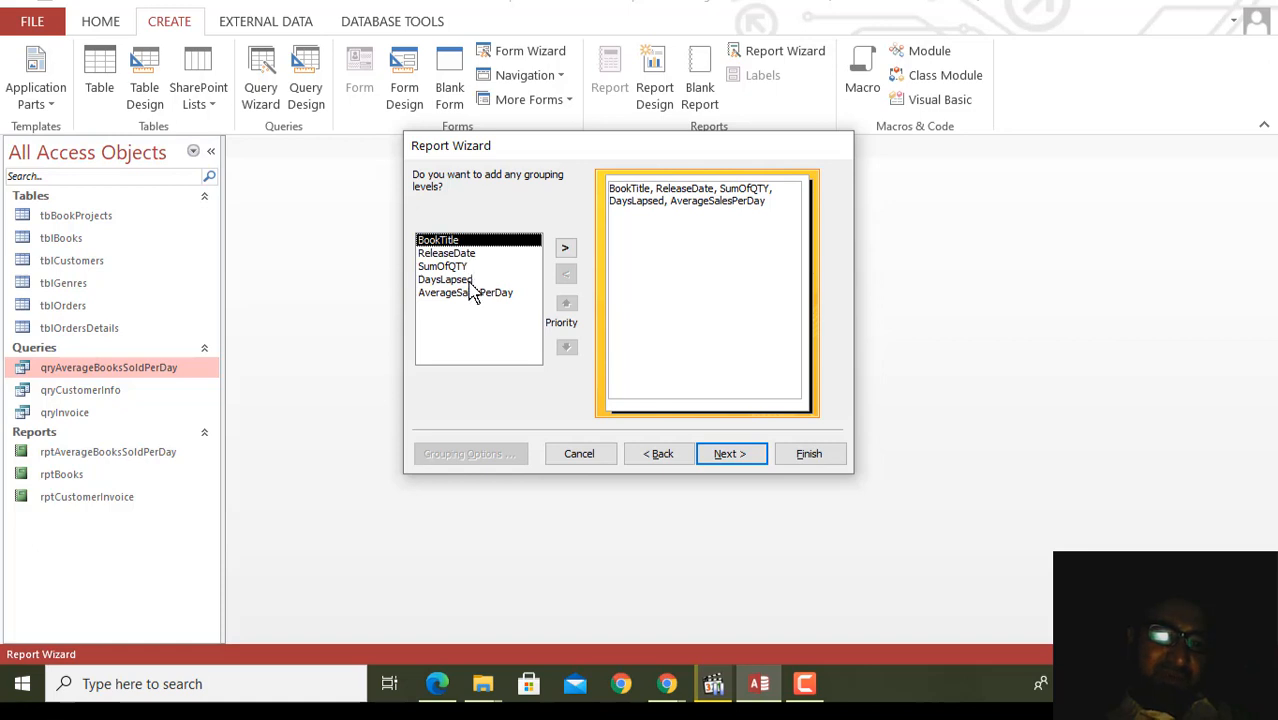
Step: Try grouping by BookTitle with DaysLapsed as a second level, and remove the DaysLapsed level
click(565, 250)
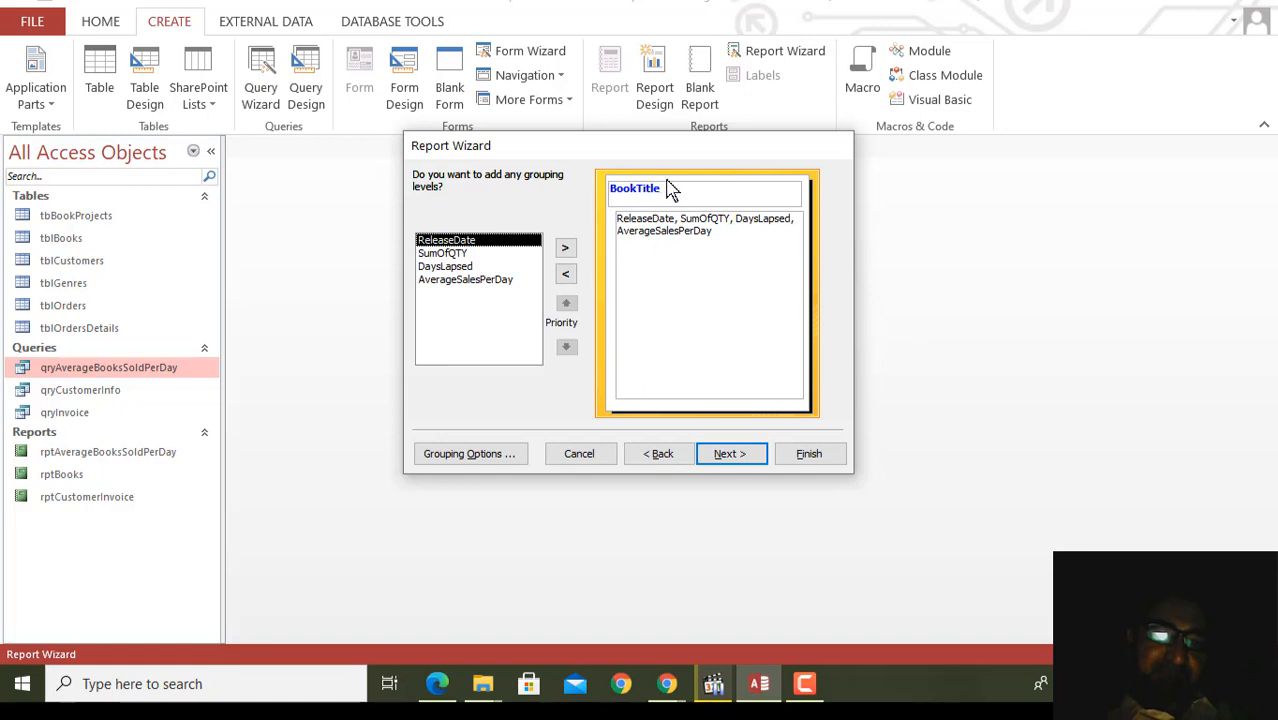
double_click(463, 266)
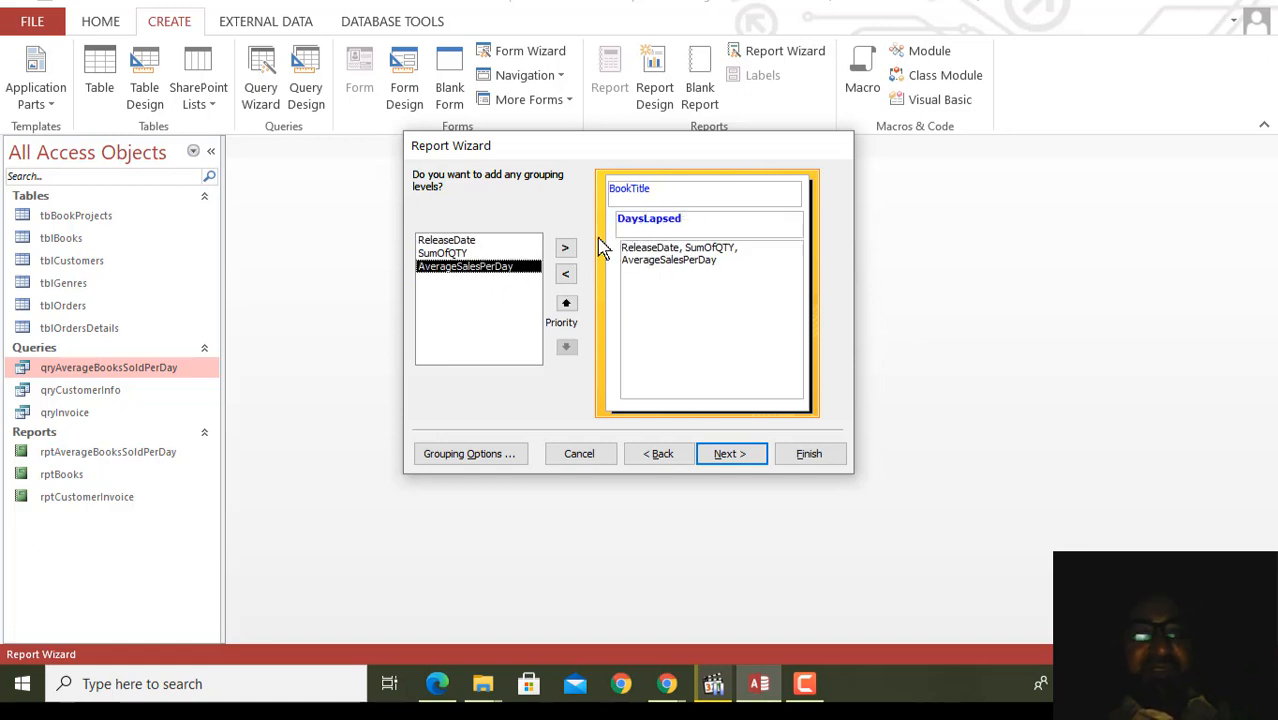
click(567, 276)
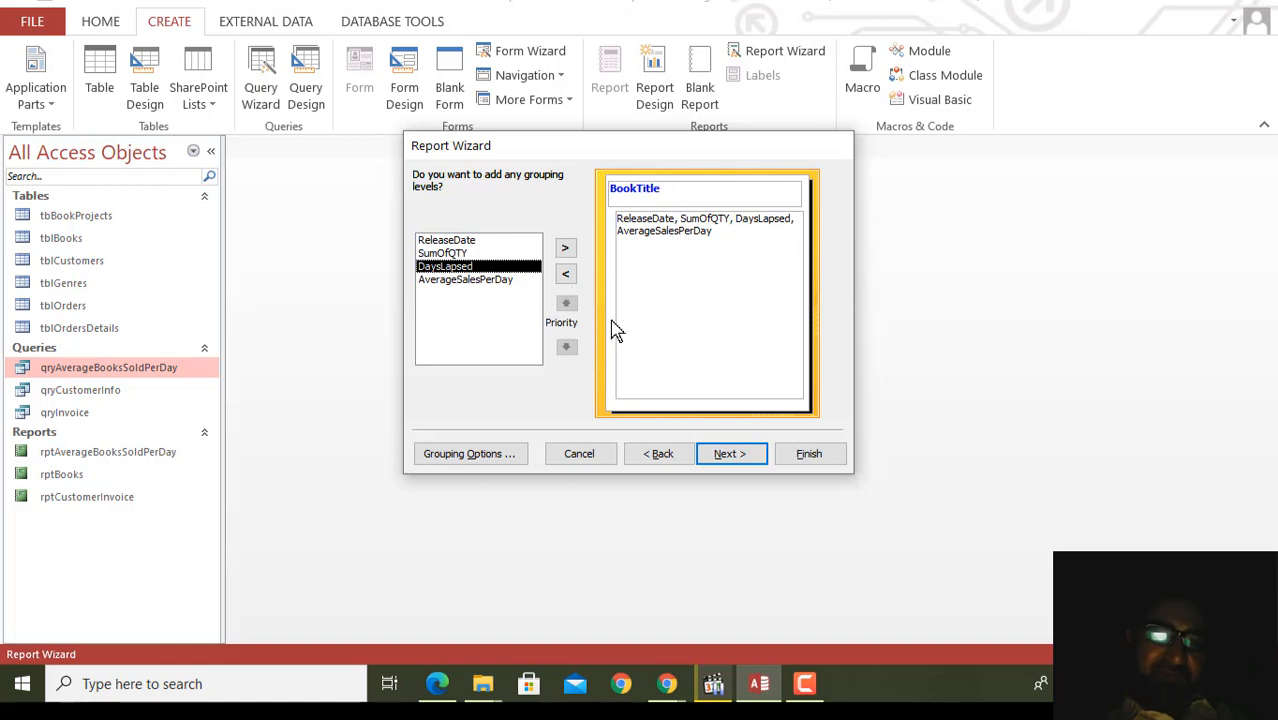
Step: Review the available grouping intervals for BookTitle and keep the Normal interval
click(503, 463)
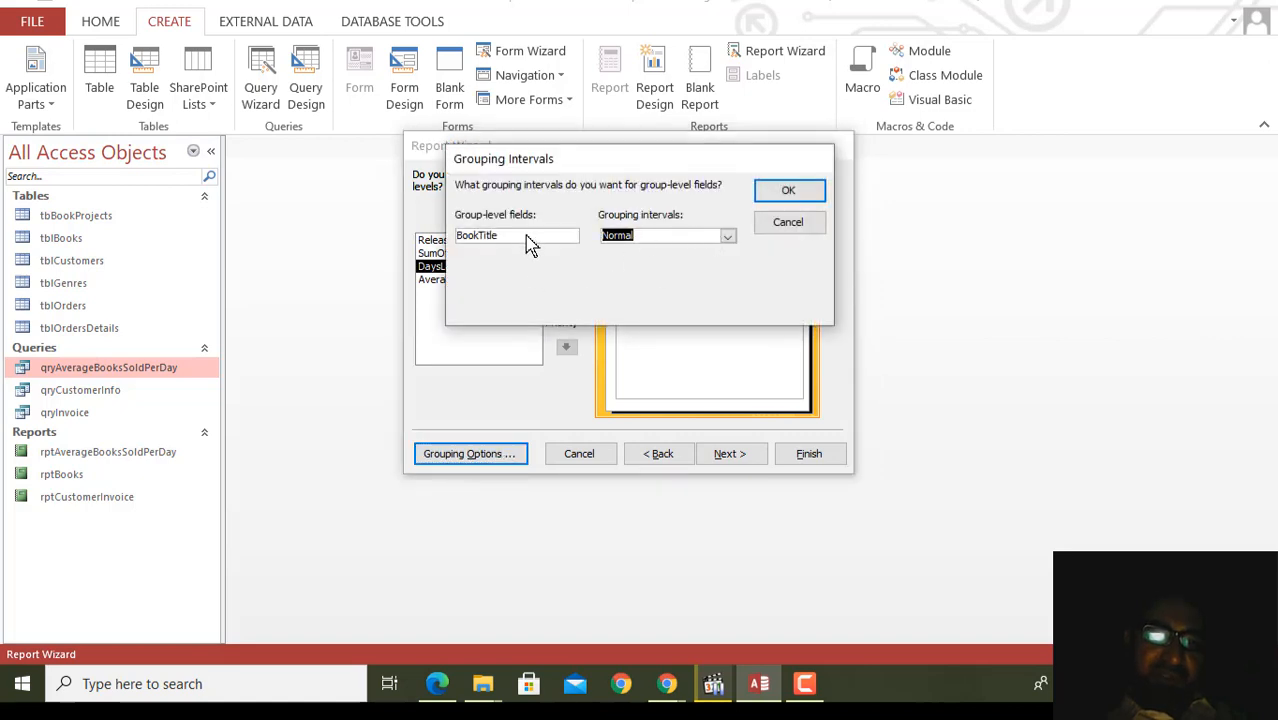
click(728, 237)
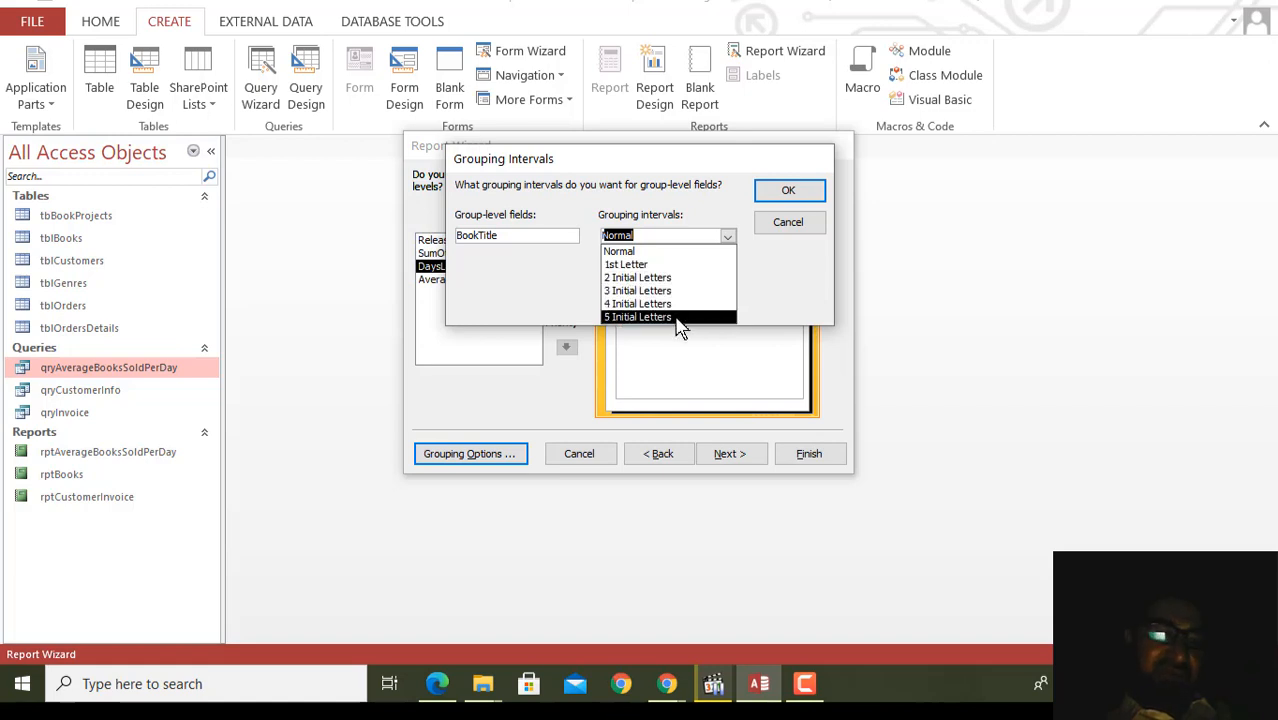
click(728, 243)
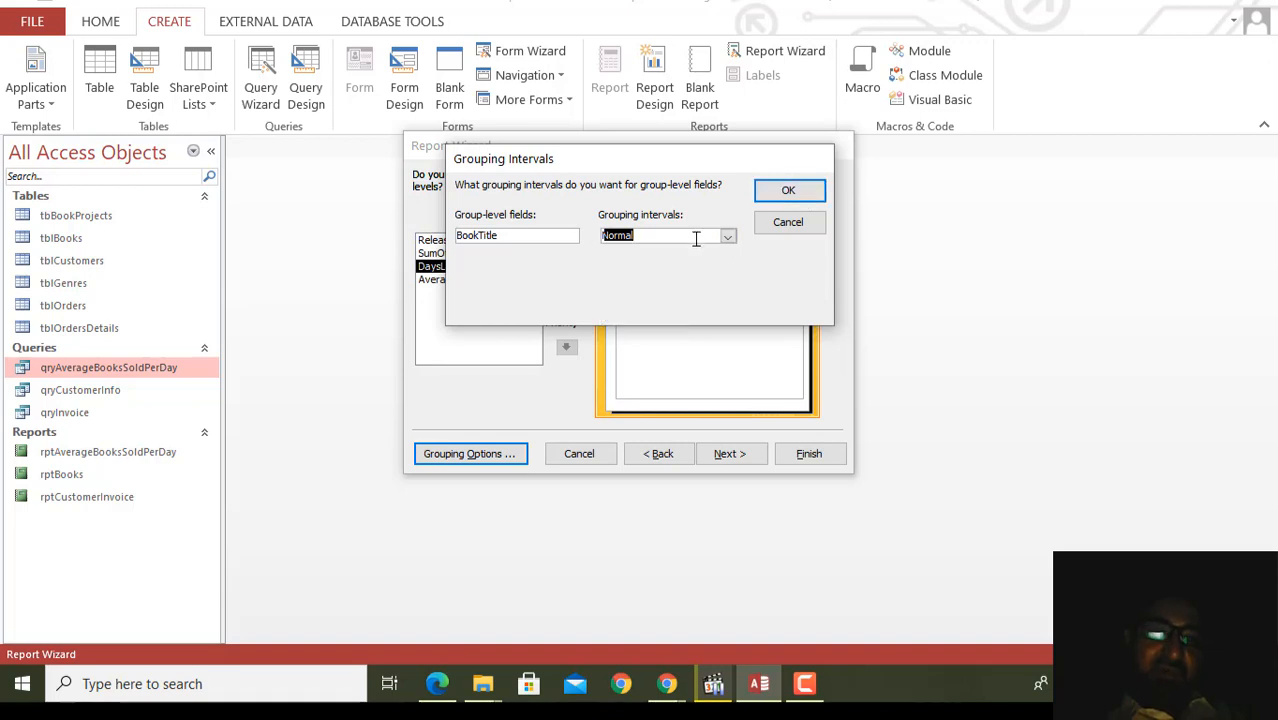
click(790, 191)
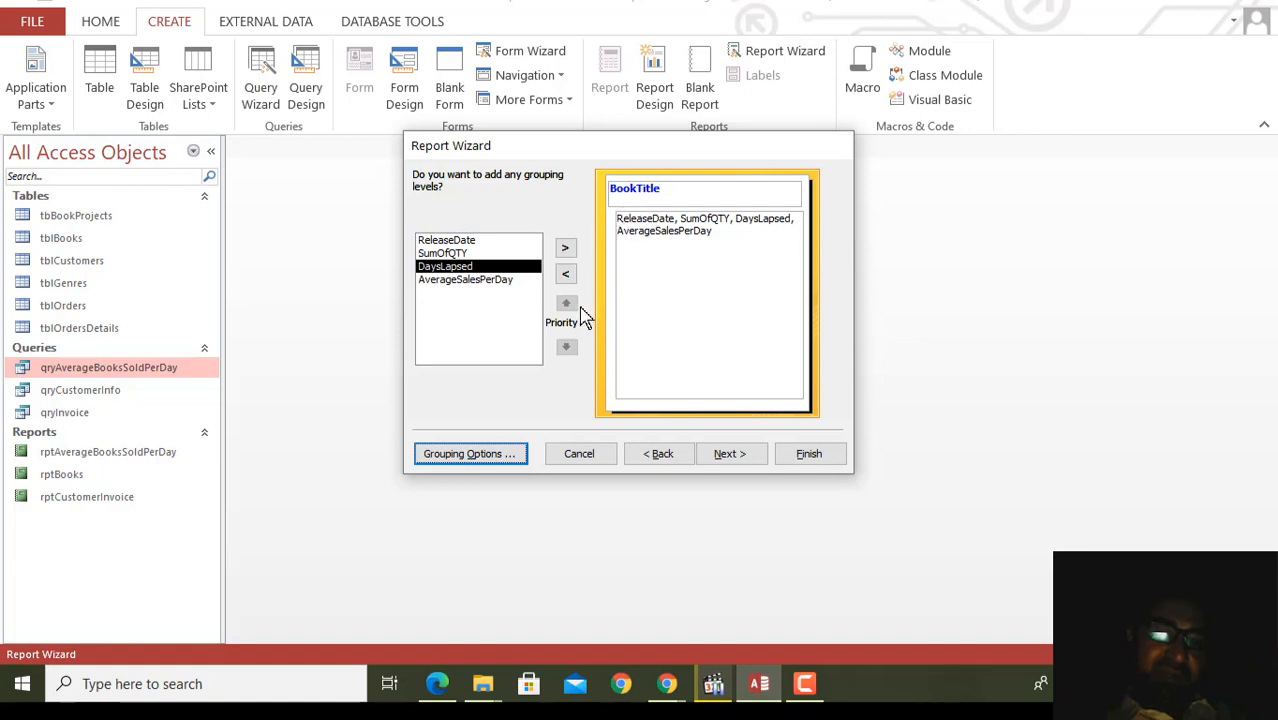
Step: Remove the BookTitle grouping level and continue to the sort order settings
click(566, 275)
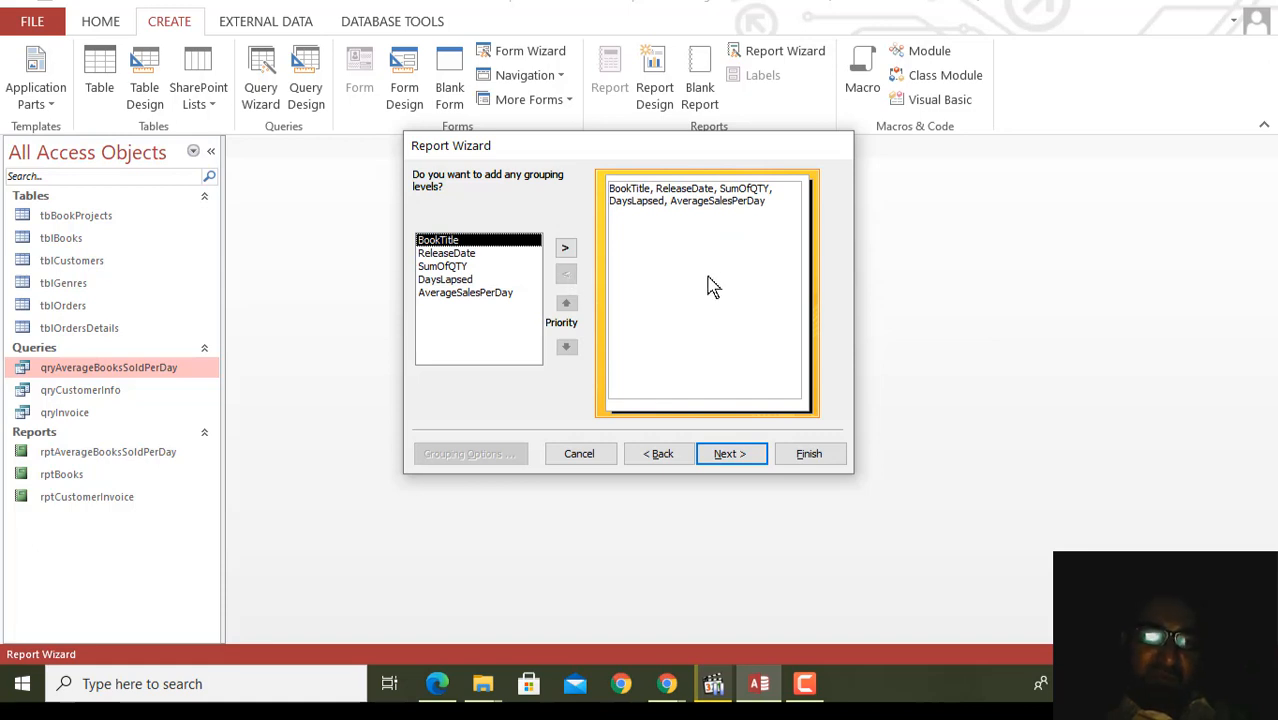
click(731, 455)
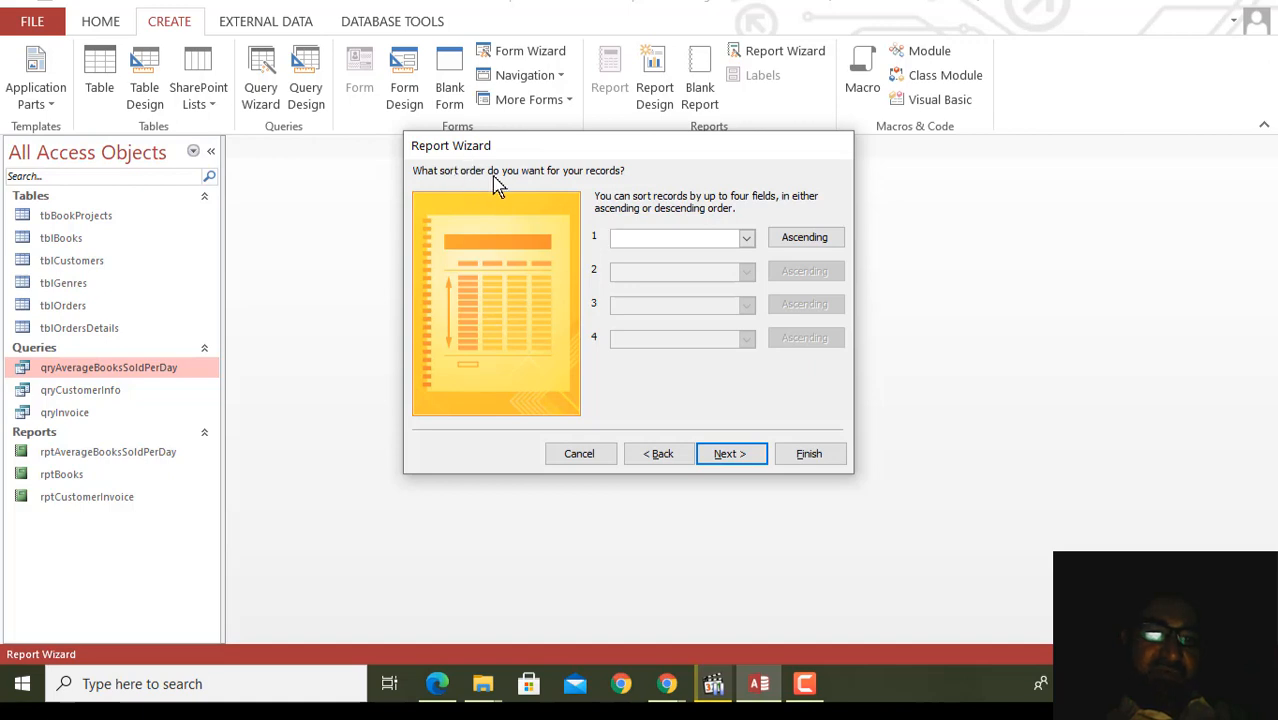
Step: Sort the report's records by BookTitle in ascending order, leave the second sort field empty, and continue to the layout options
click(747, 241)
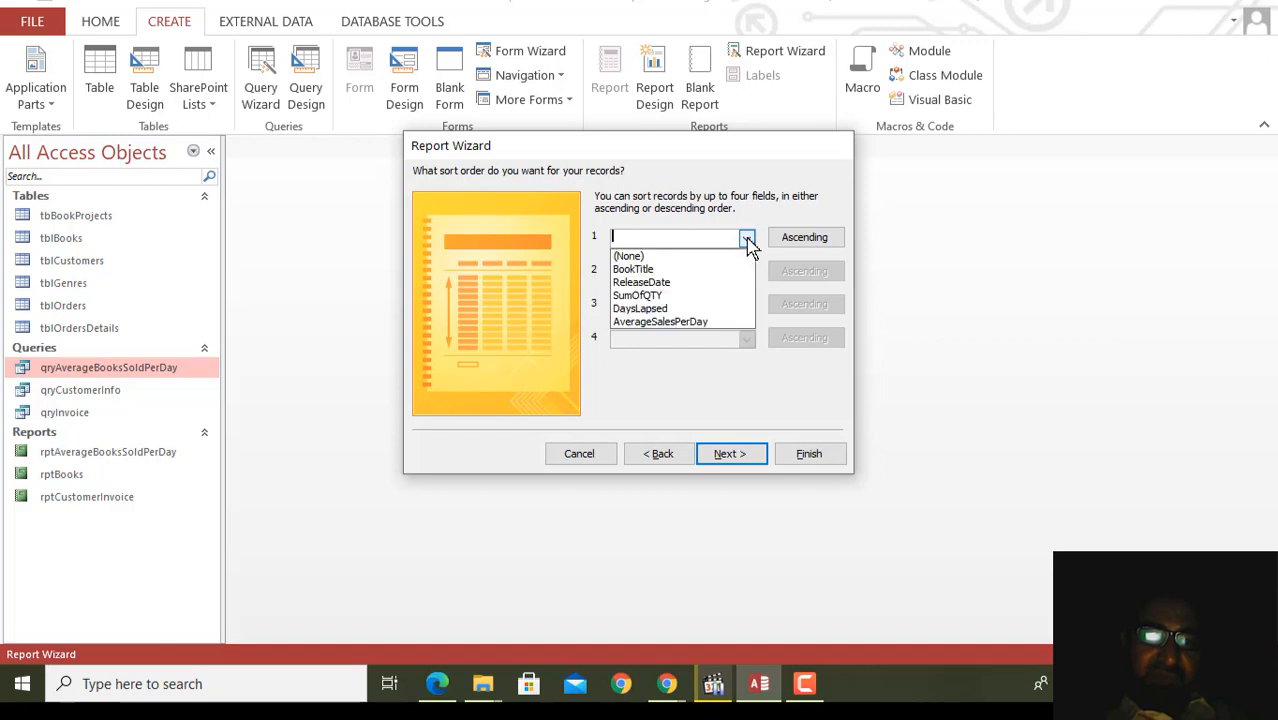
click(701, 269)
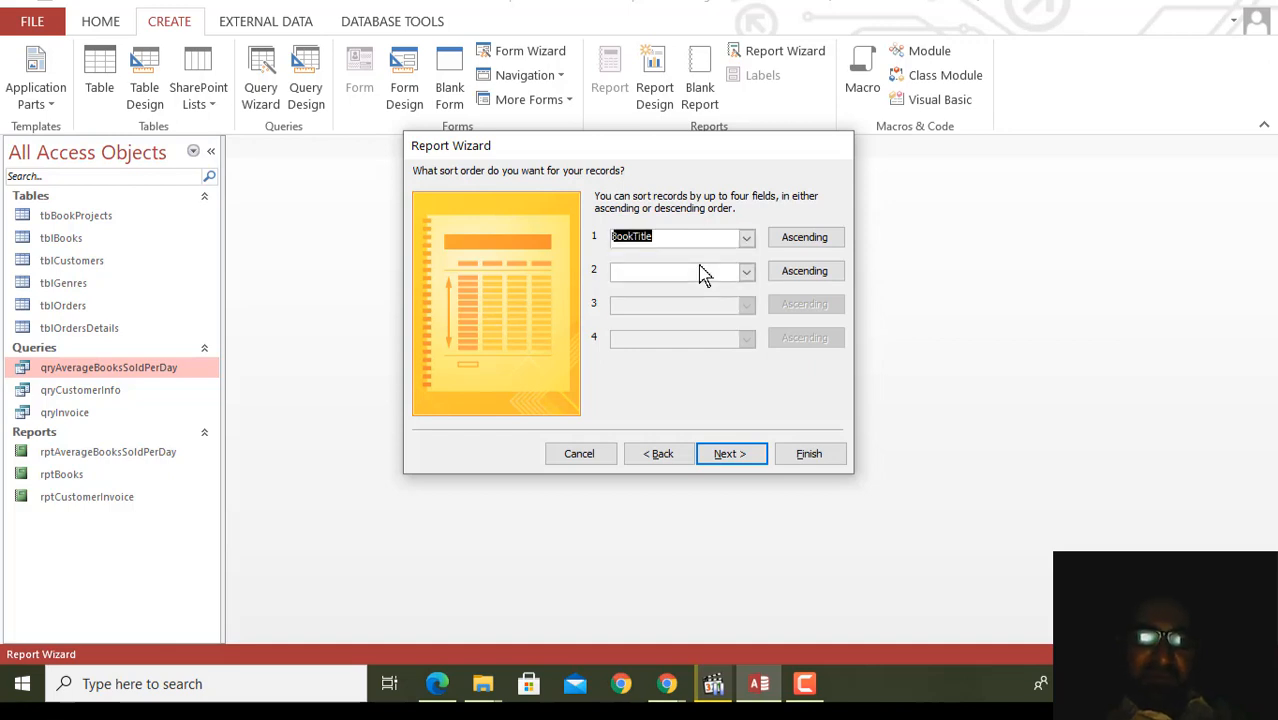
click(747, 272)
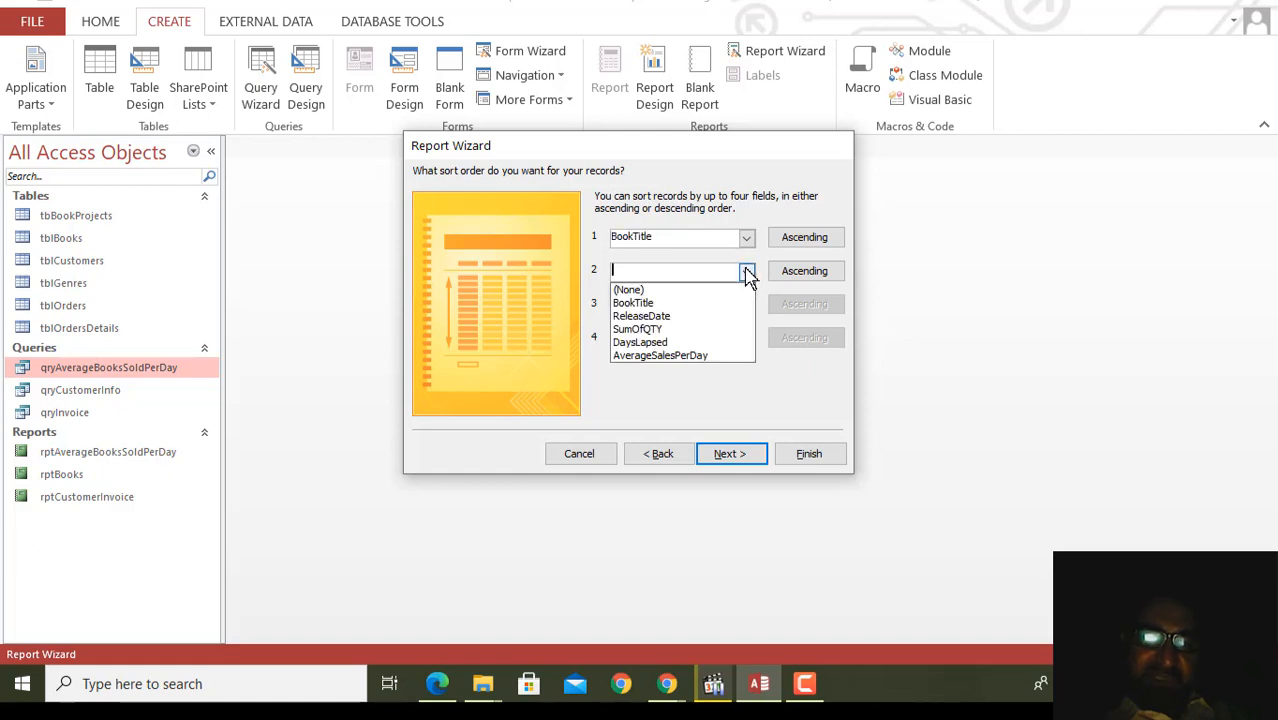
click(749, 276)
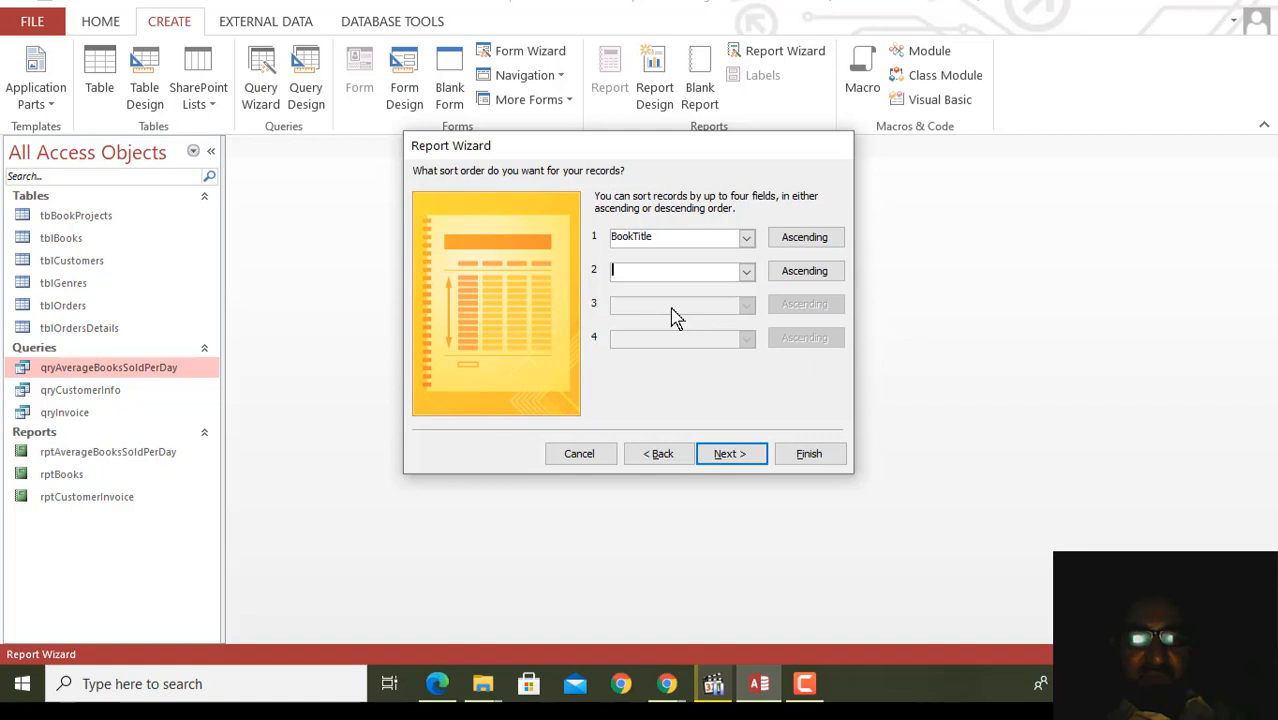
click(733, 458)
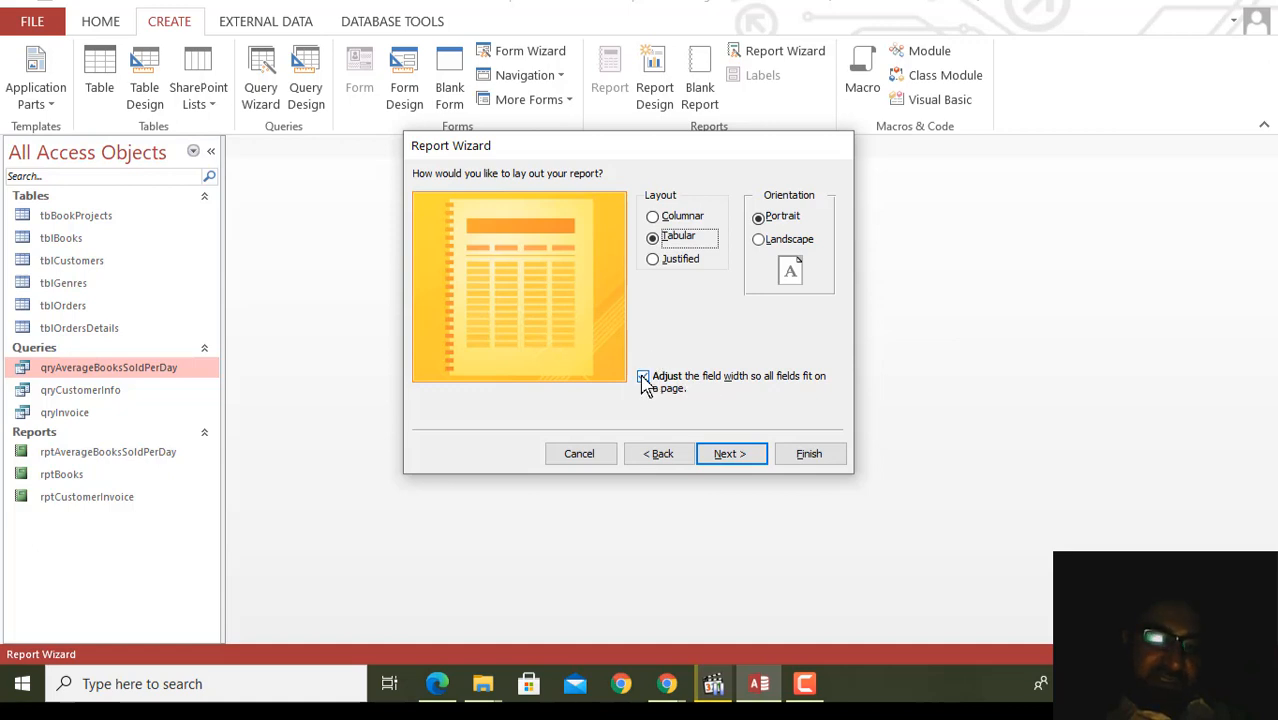
Step: Keep the Tabular layout in Portrait, title the report qryAverageBooksSoldPerDay1, and finish the wizard with a preview of the report
click(738, 460)
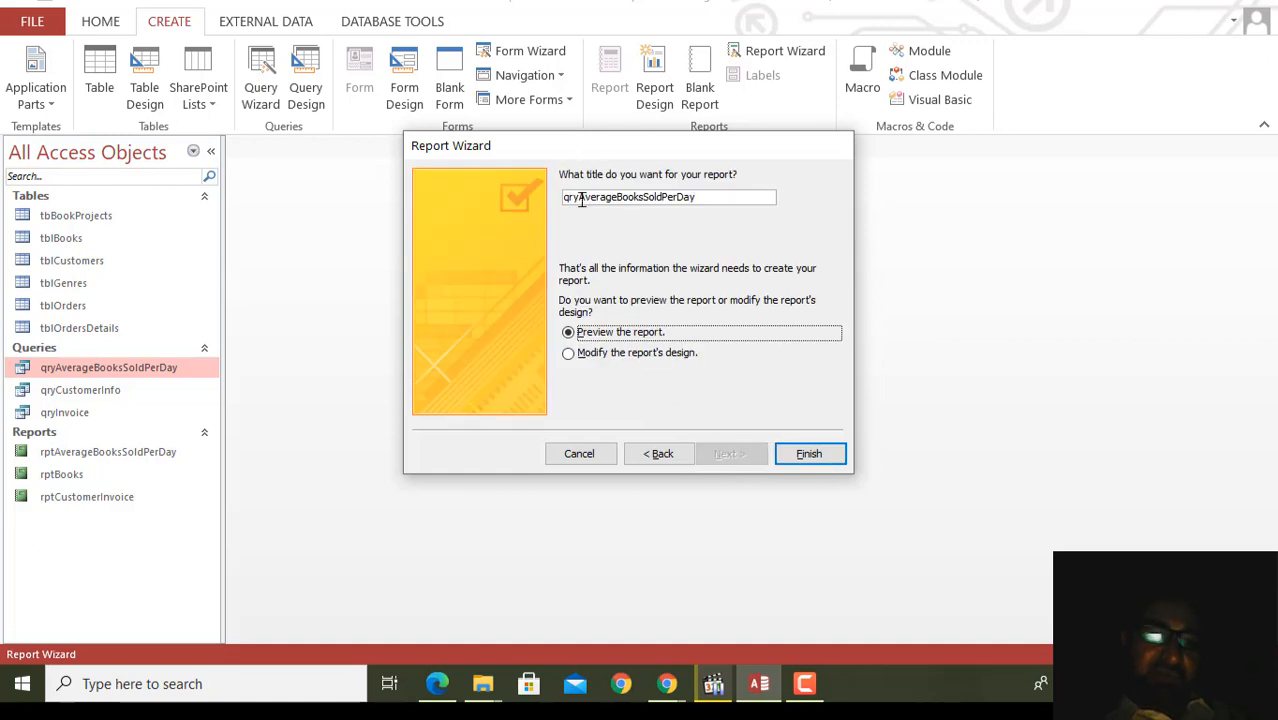
click(701, 196)
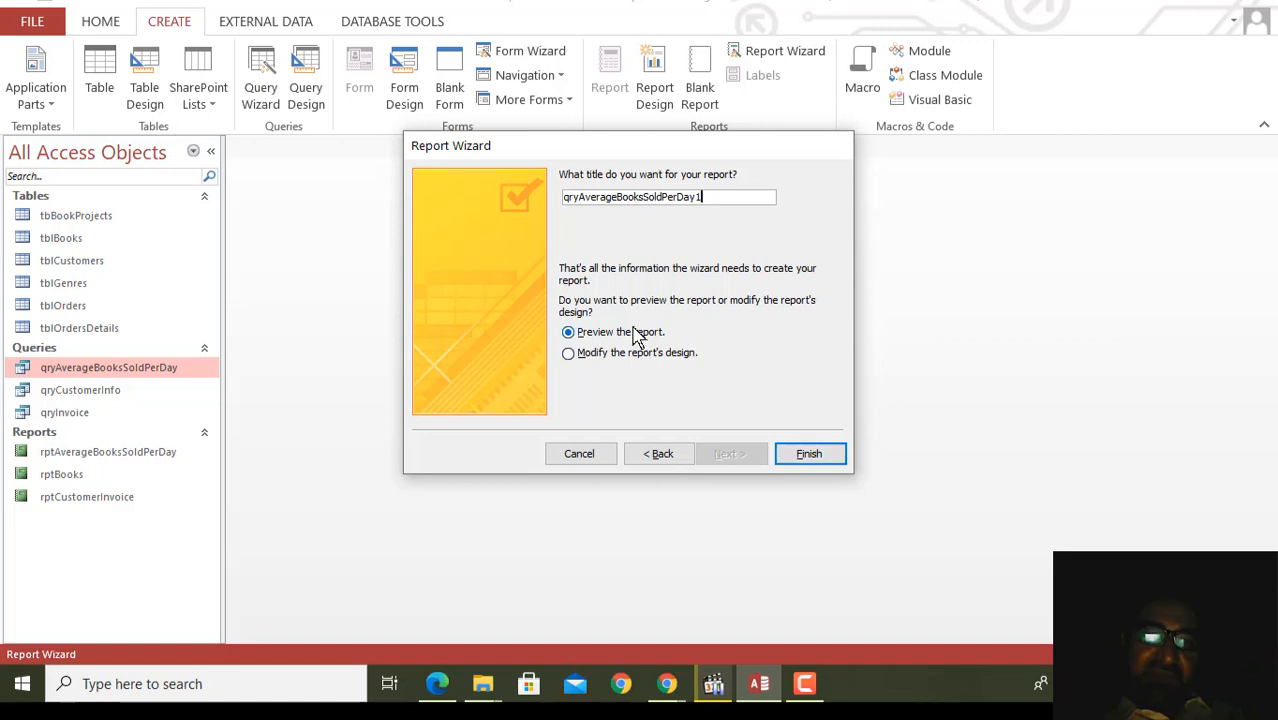
click(827, 459)
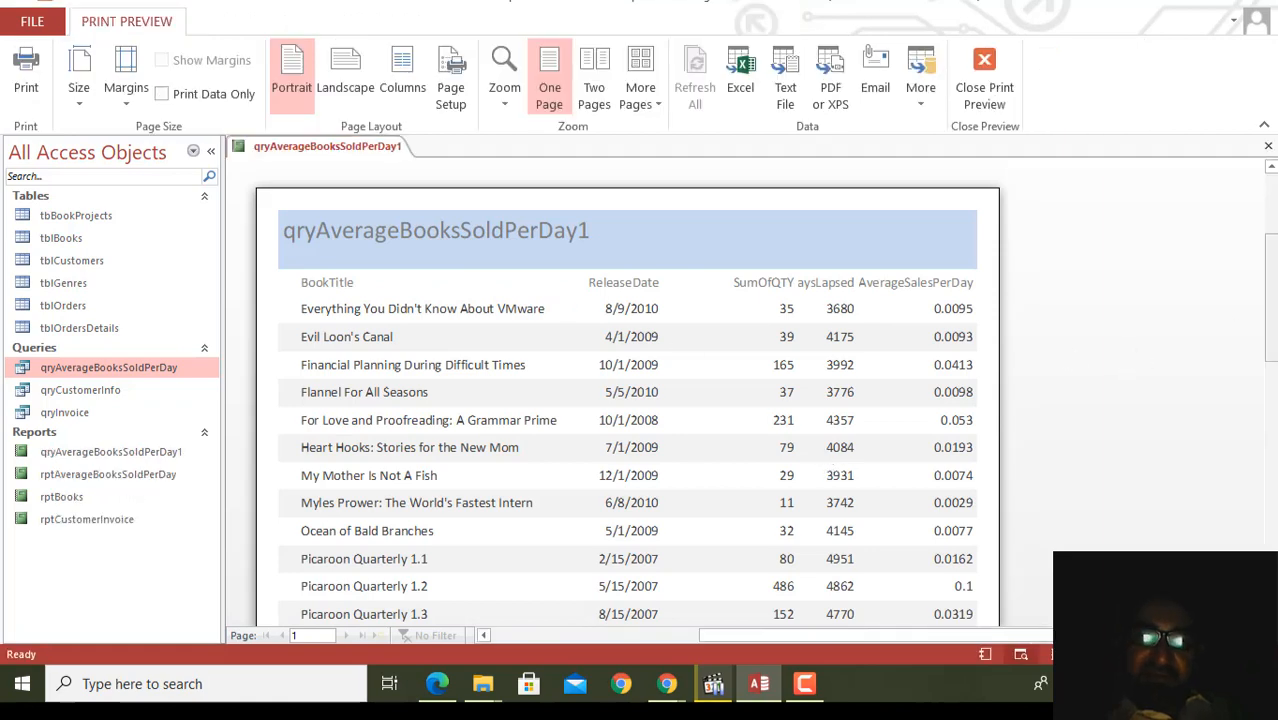
Step: Look through the finished report in Print Preview, including the whole page, and in Report View
scroll(627, 400, down, 10)
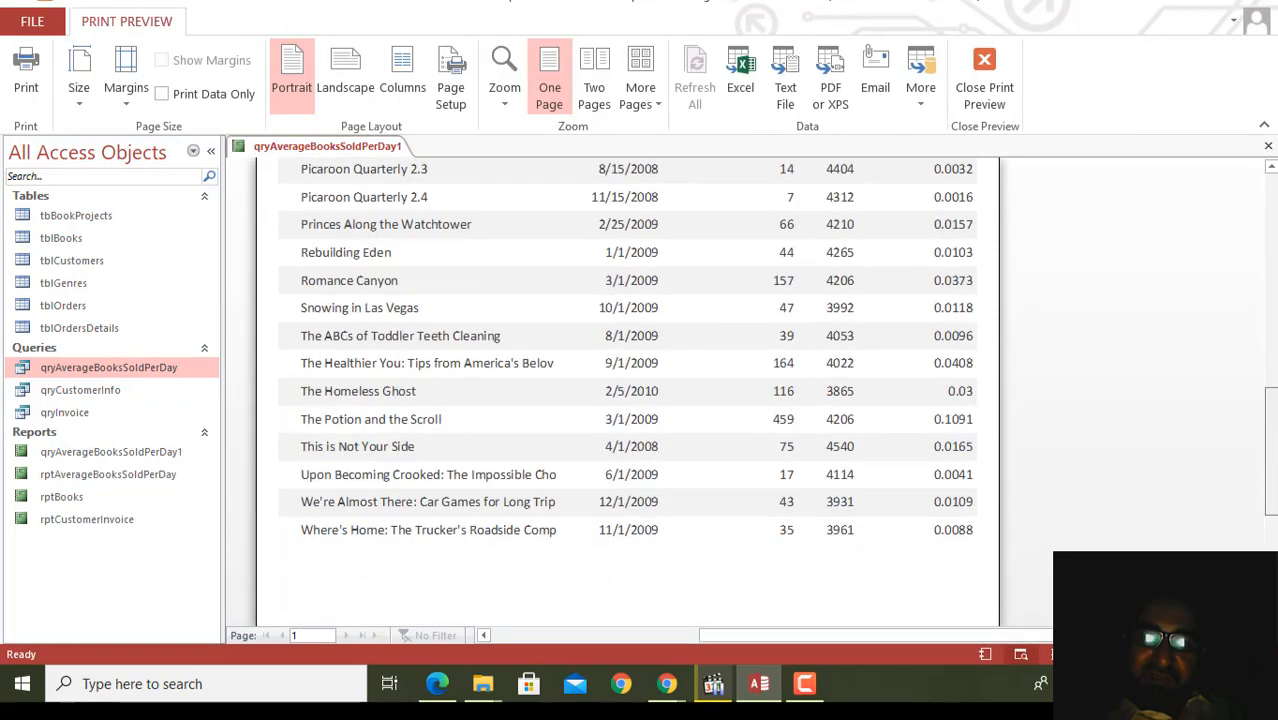
drag(1271, 412, 1271, 472)
drag(1271, 550, 1266, 430)
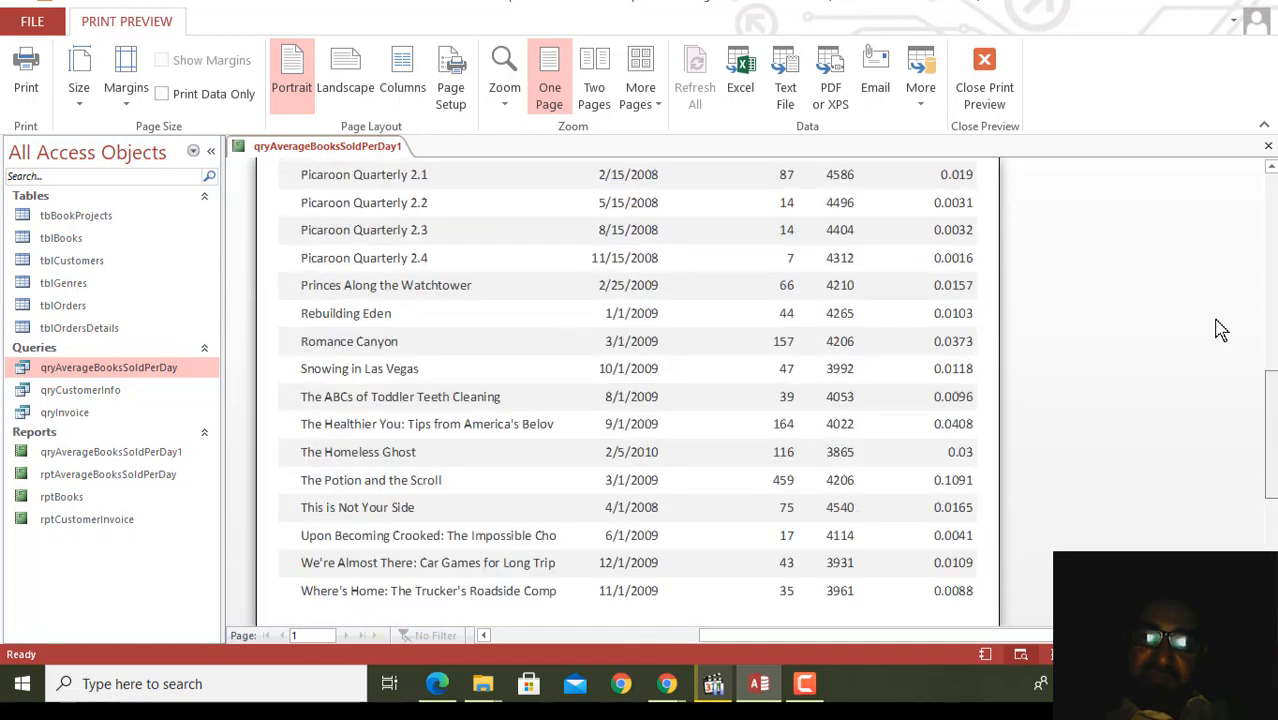
click(1211, 305)
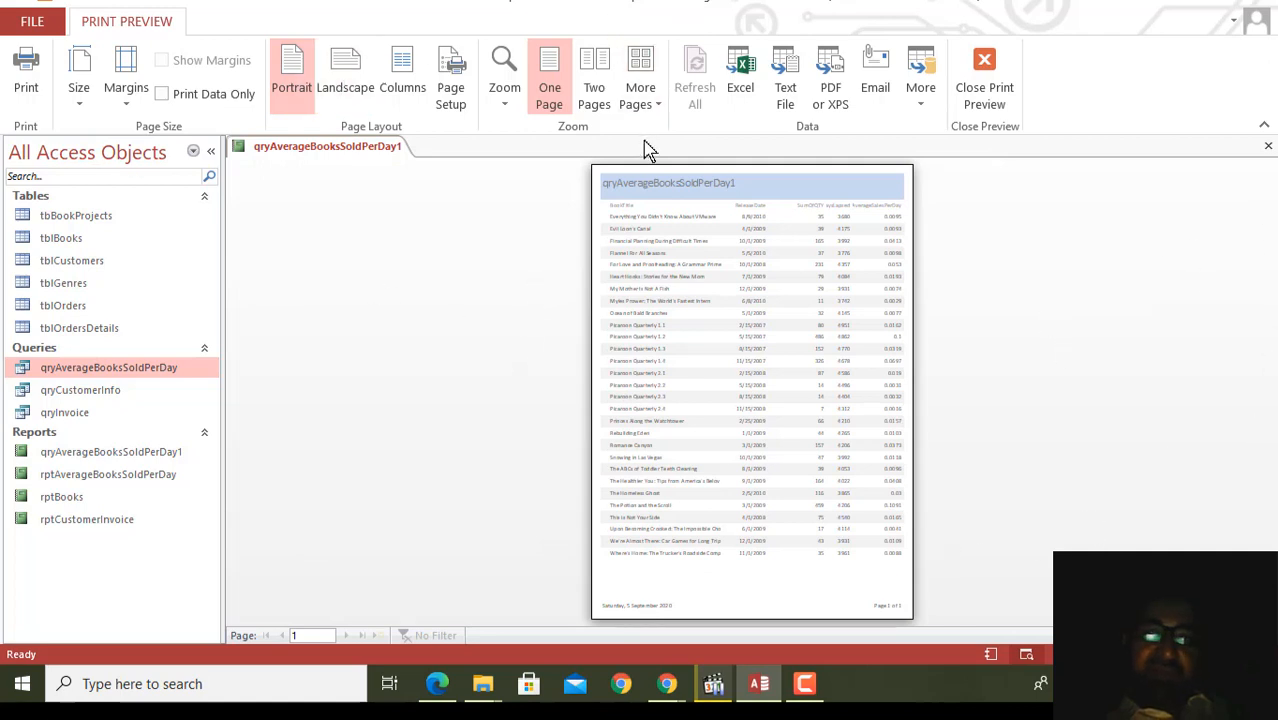
click(984, 100)
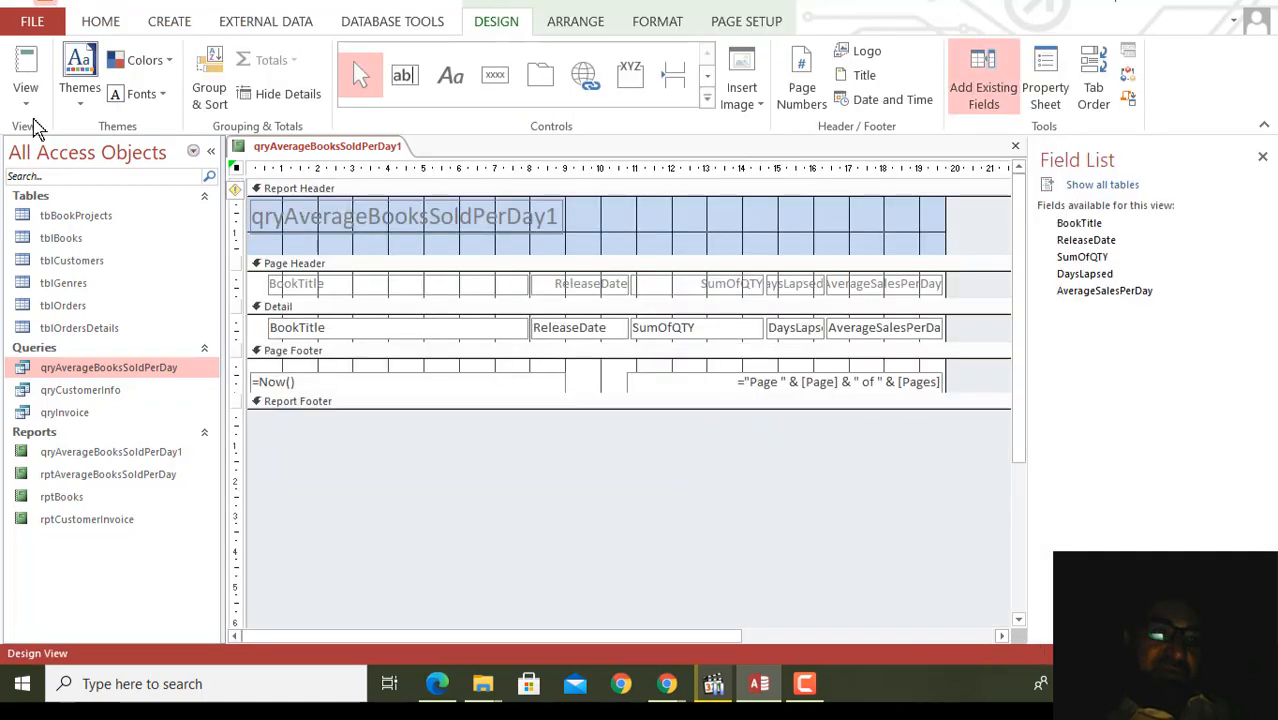
click(30, 80)
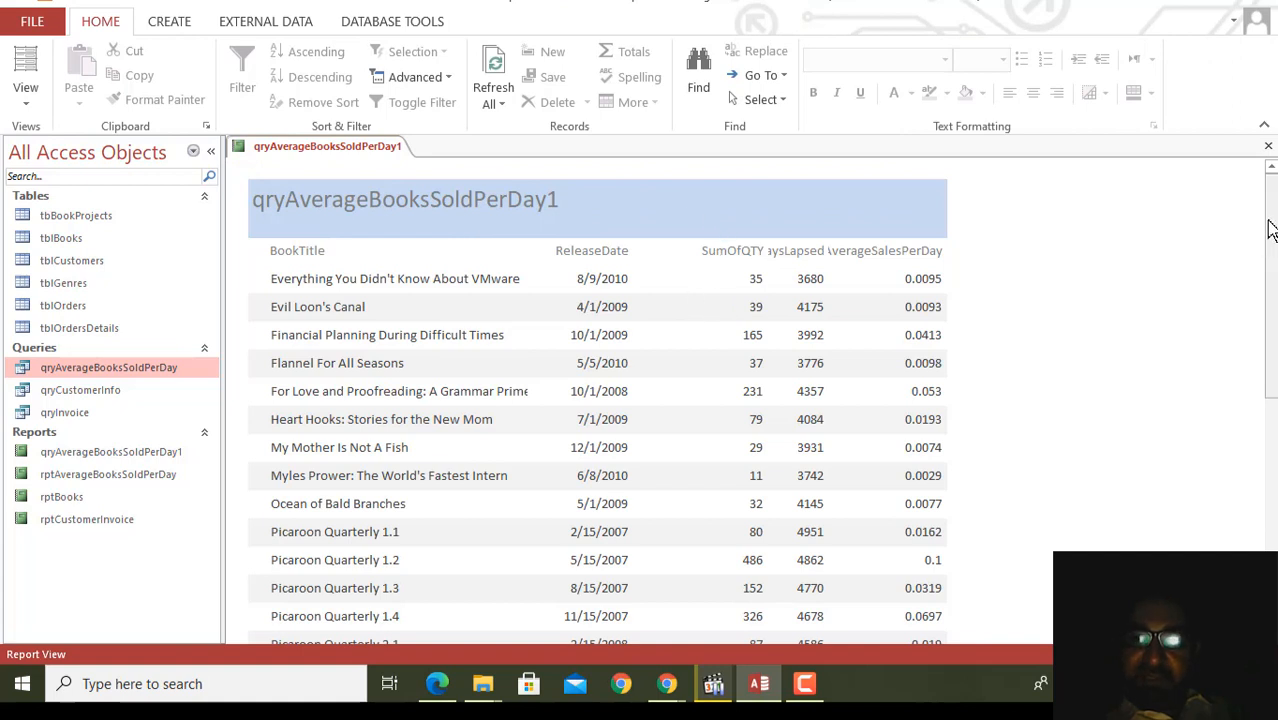
drag(1272, 230, 1272, 459)
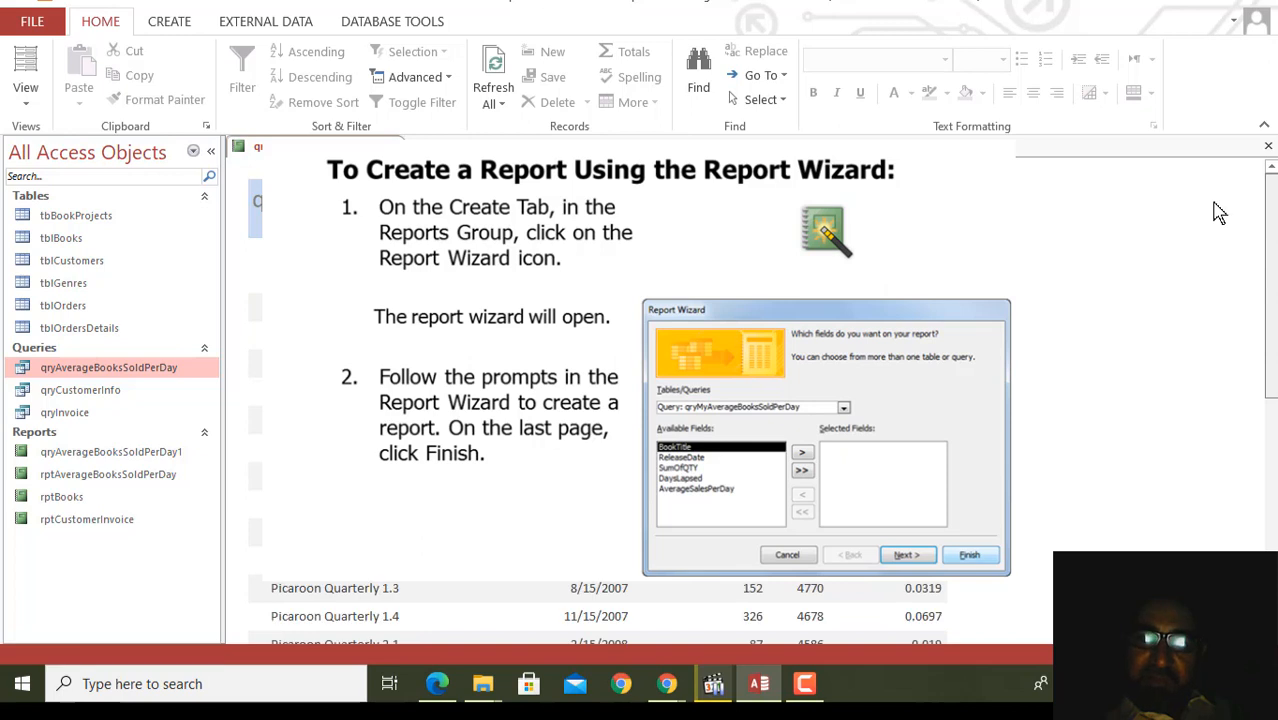
mouse_move(858, 250)
mouse_down()
mouse_move(886, 270)
mouse_move(1093, 208)
mouse_move(1174, 166)
mouse_up()
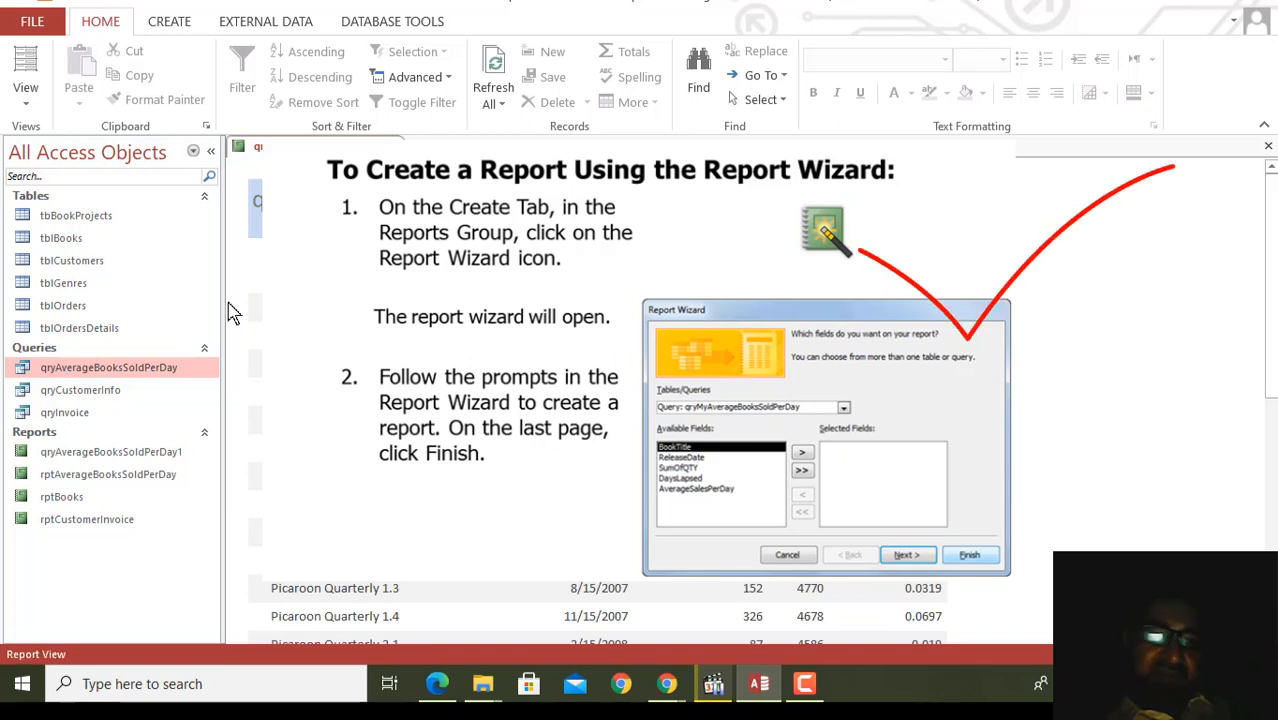
click(170, 22)
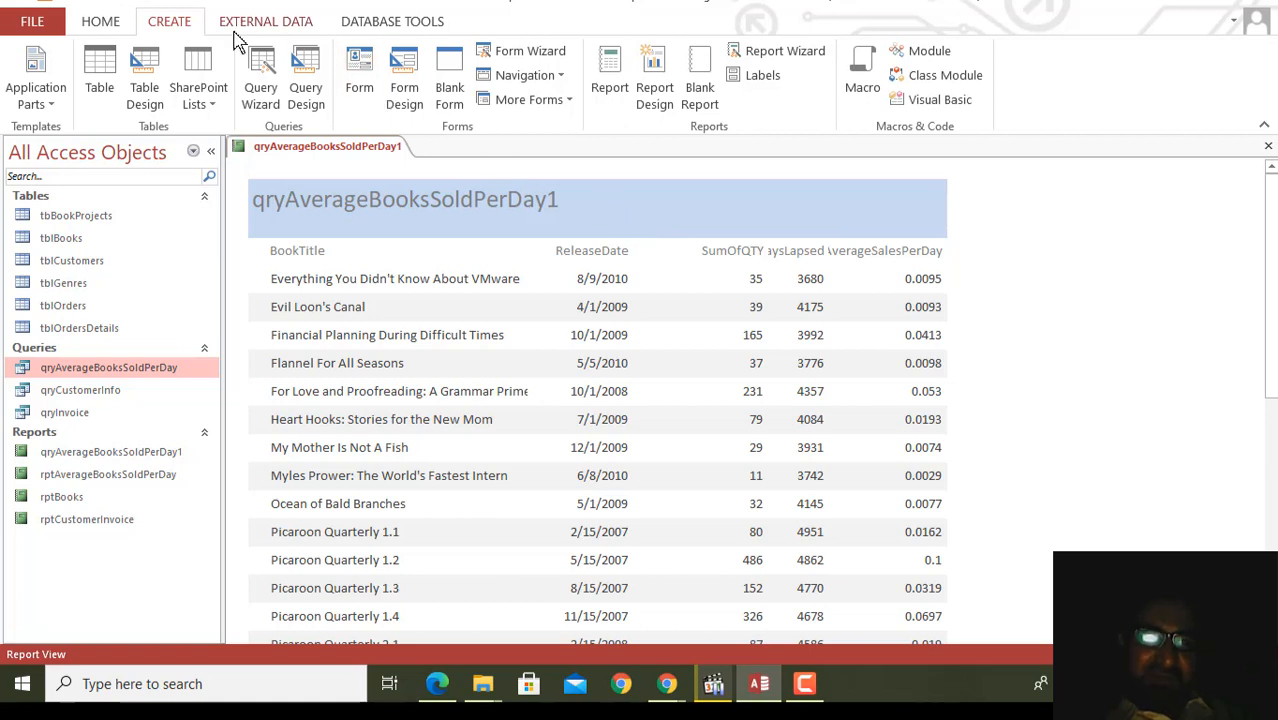
click(105, 27)
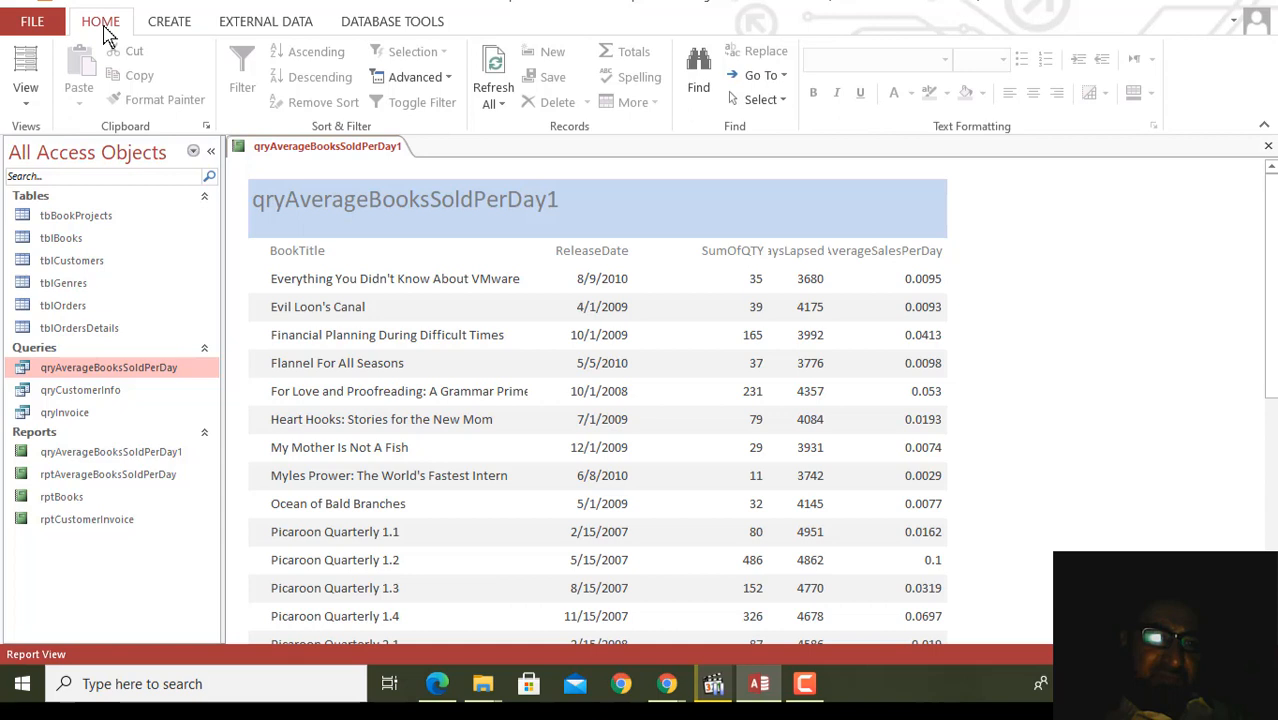
Step: In Design View, narrow the SumOfQTY header label and detail field together from the edge beside DaysLapsed
click(26, 104)
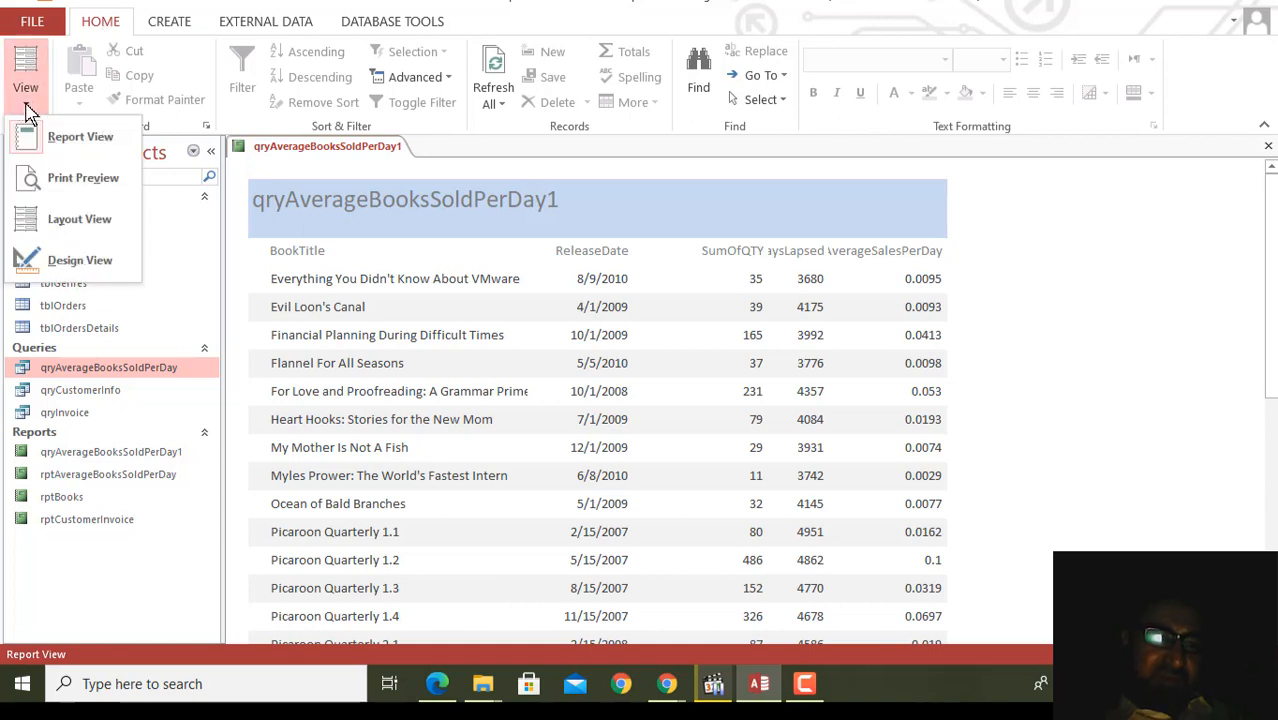
click(70, 262)
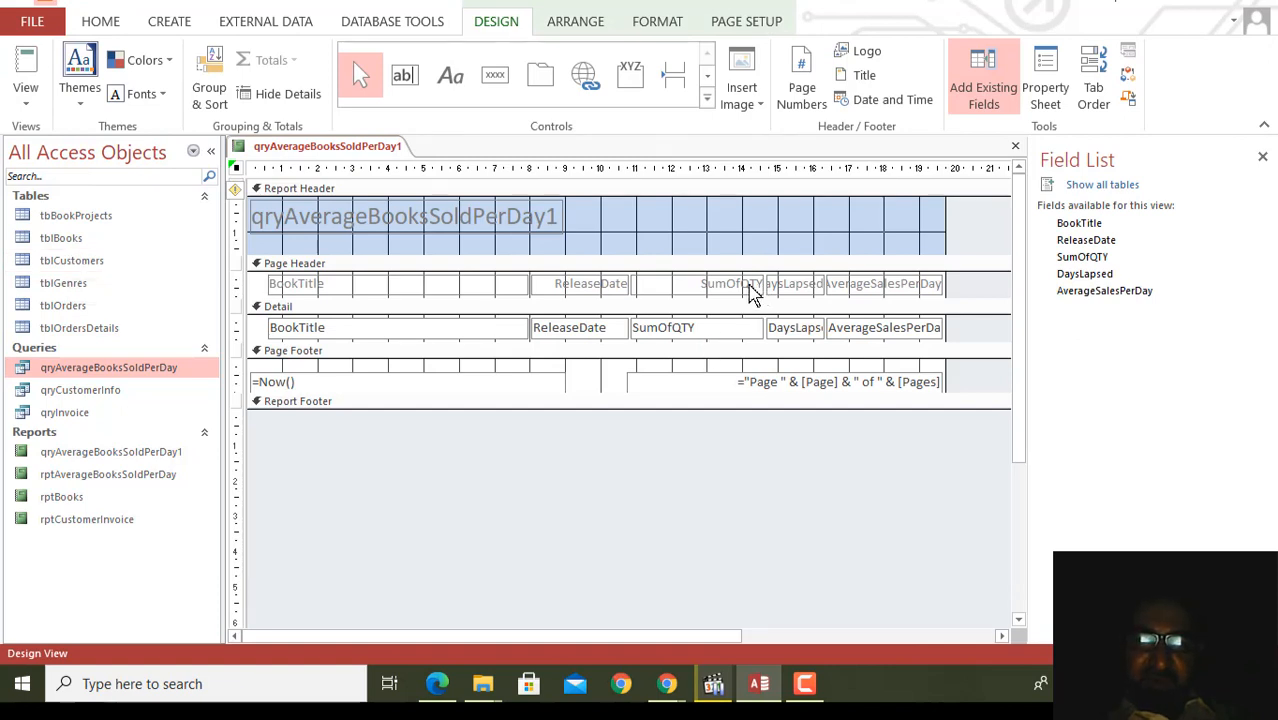
click(751, 289)
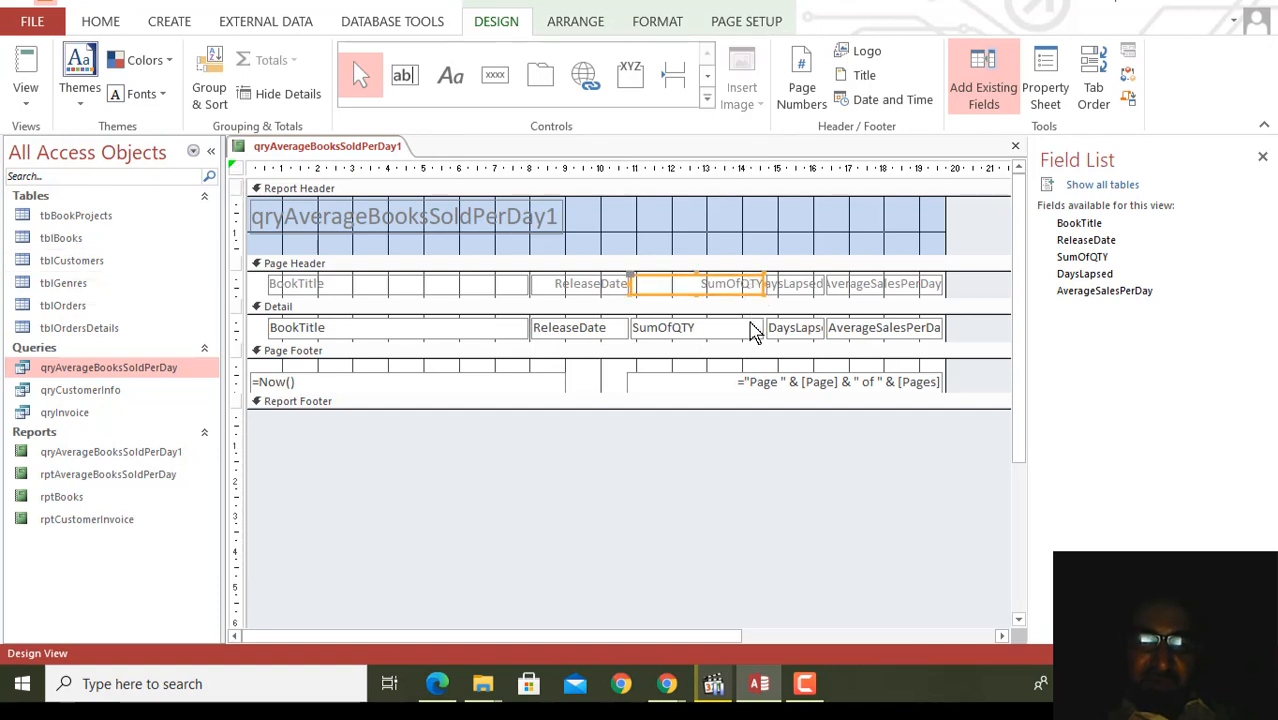
click(755, 331)
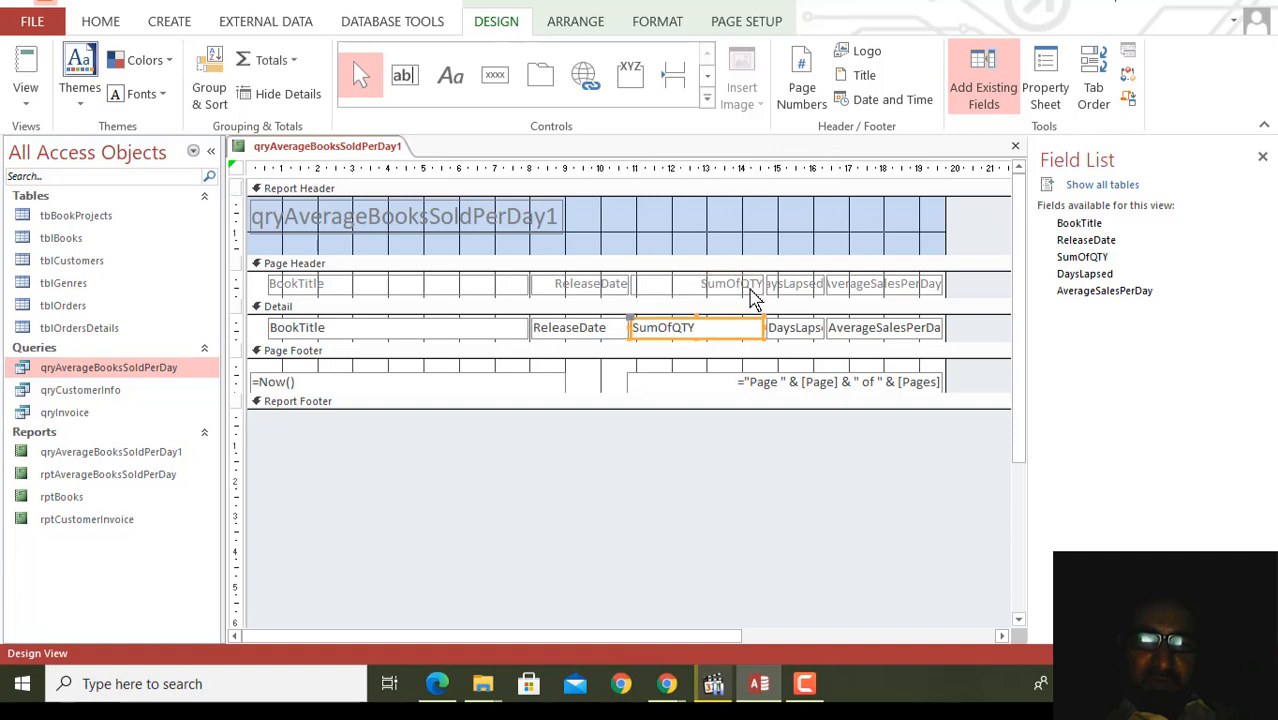
shift+click(755, 289)
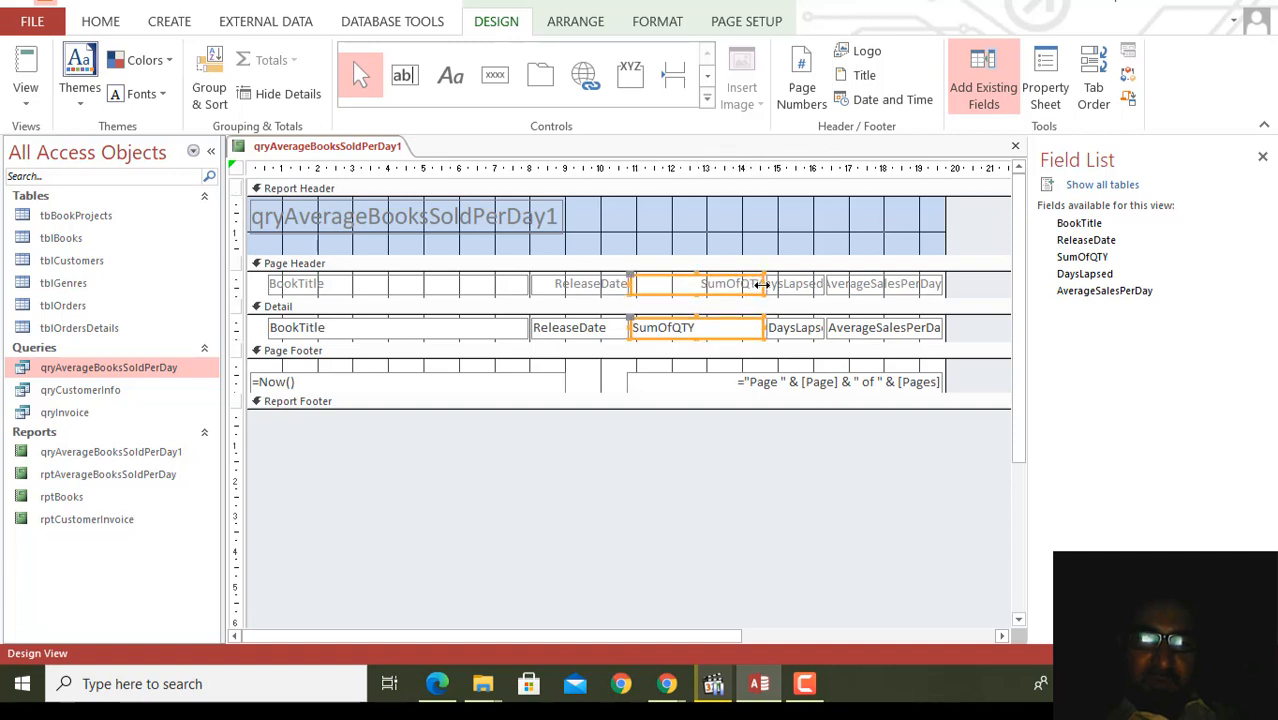
click(750, 285)
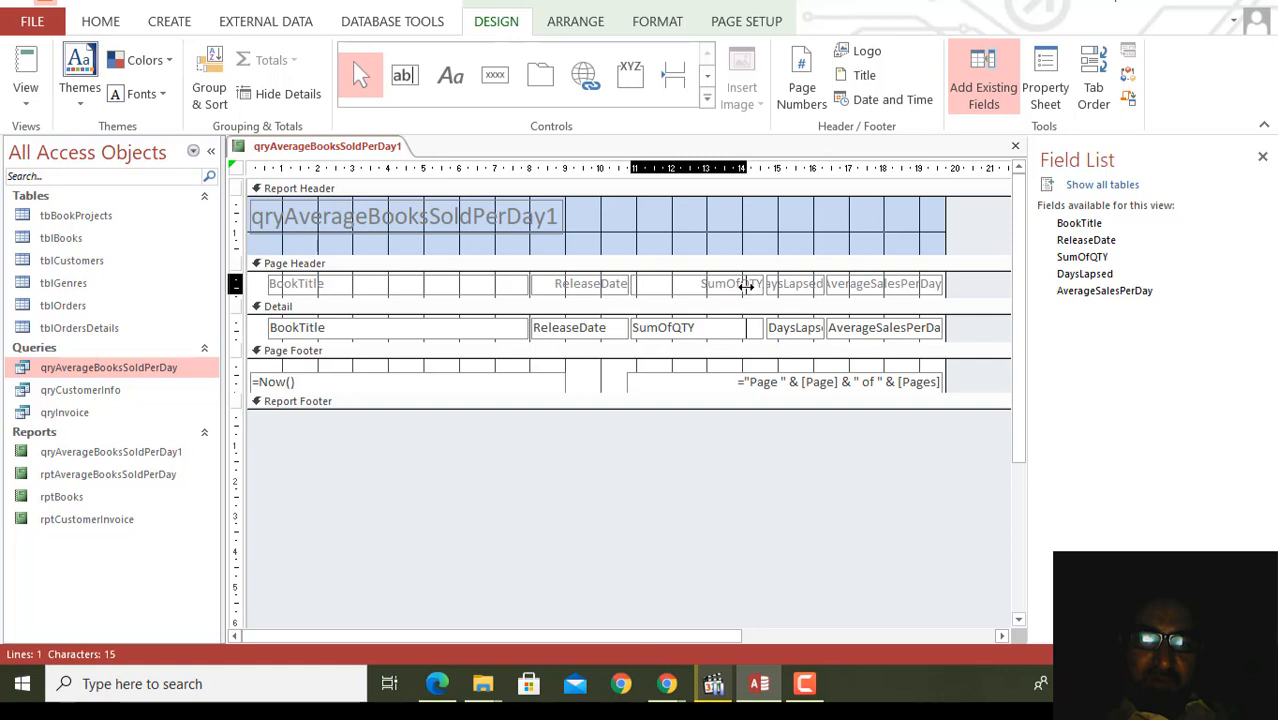
key(Escape)
Step: Widen the DaysLapsed header label and detail field together toward SumOfQTY, and check the report in Report View
click(786, 289)
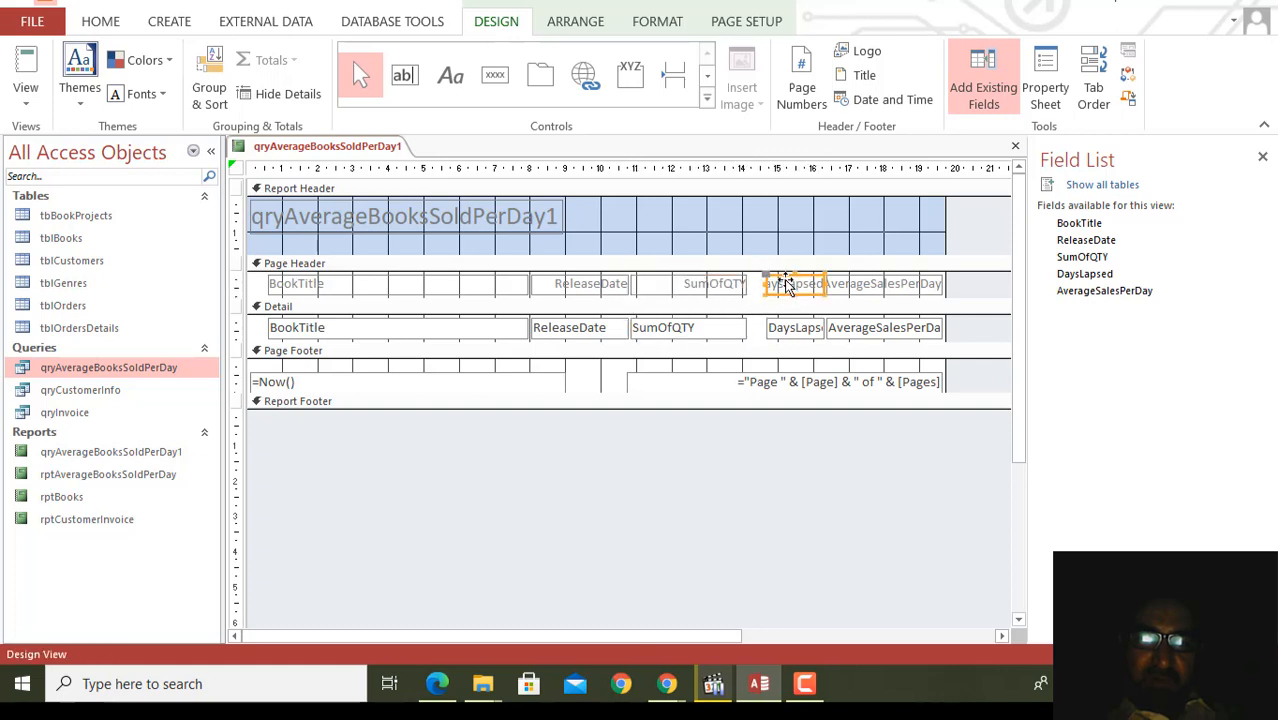
shift+click(782, 327)
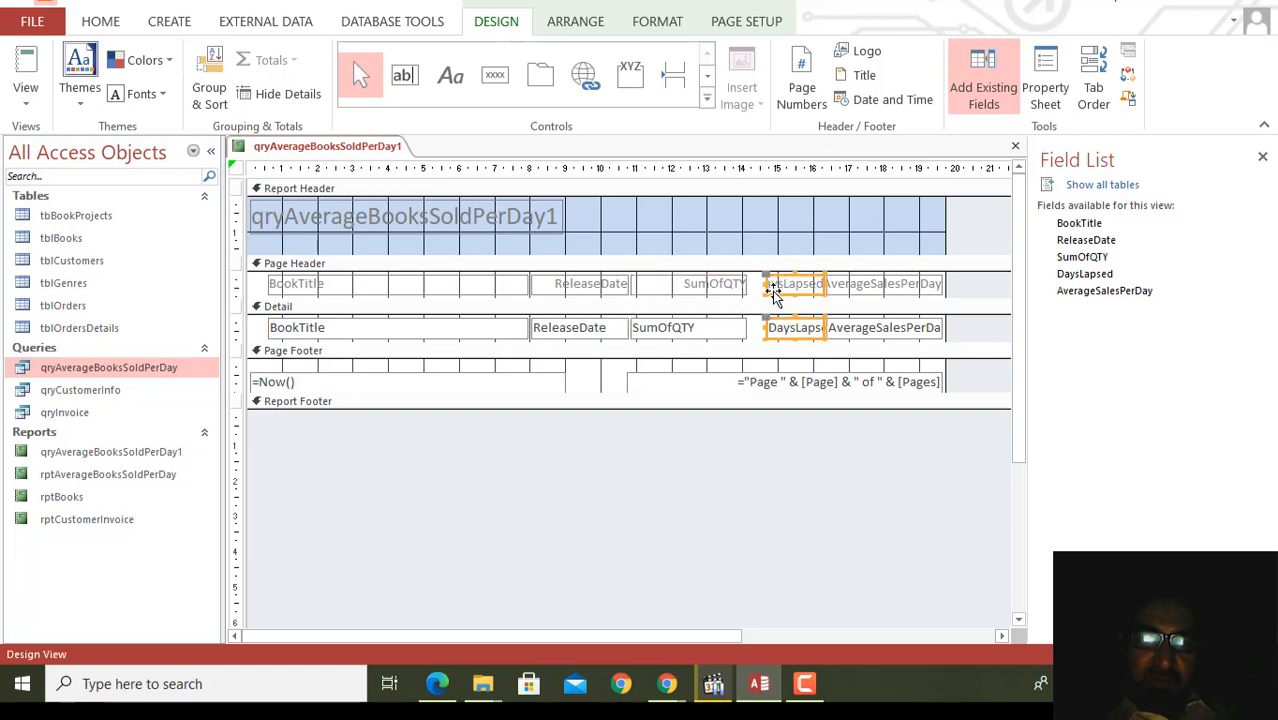
drag(766, 285, 754, 285)
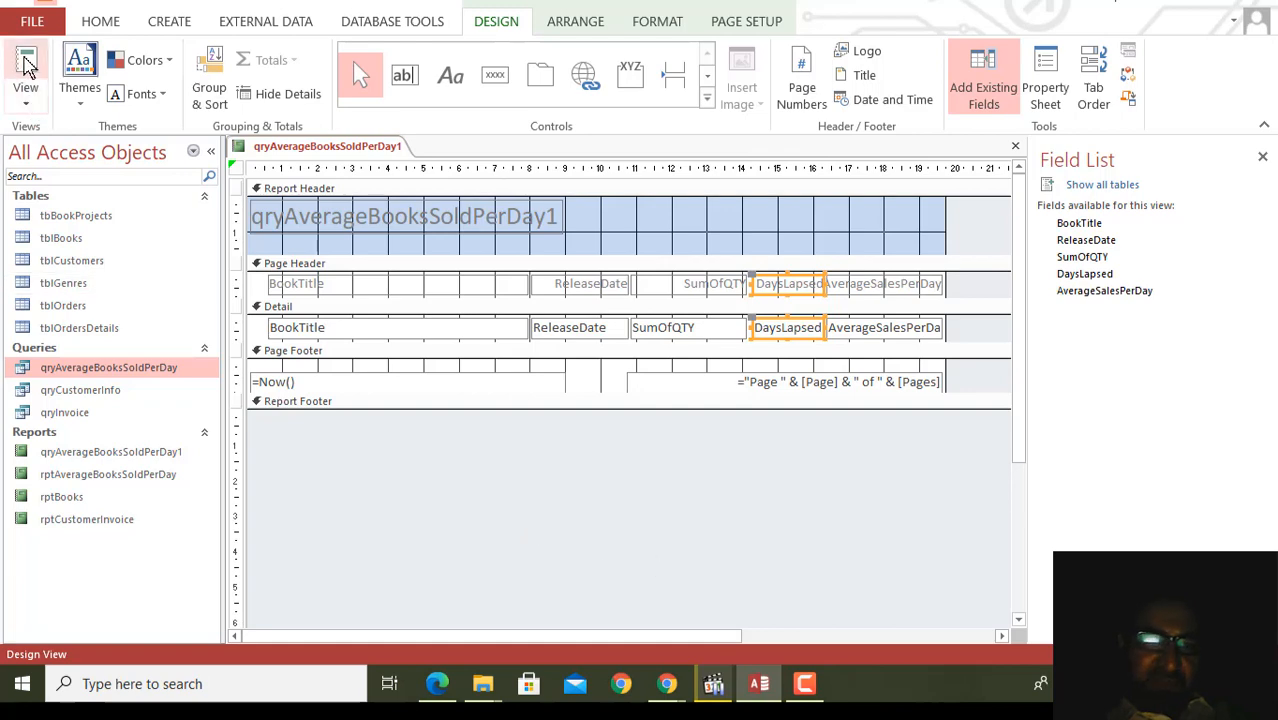
click(17, 66)
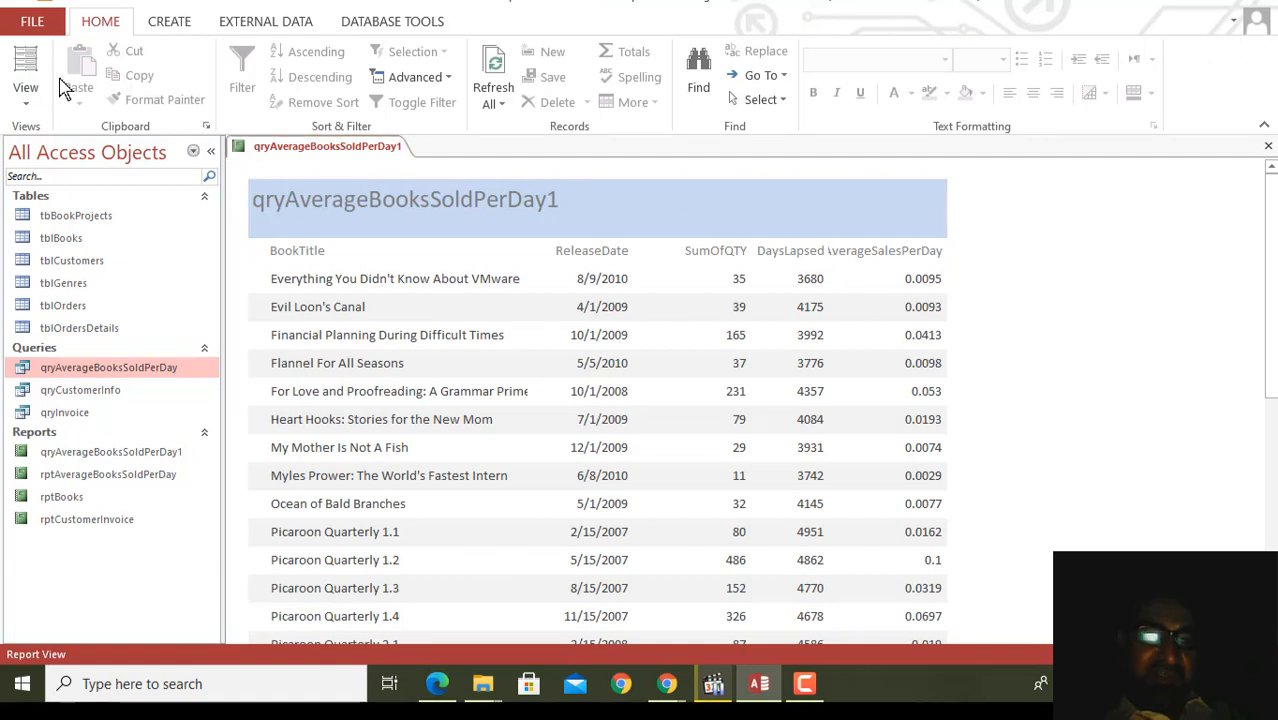
Step: Back in Design View, move the DaysLapsed header label and detail field together slightly closer to SumOfQTY
click(26, 108)
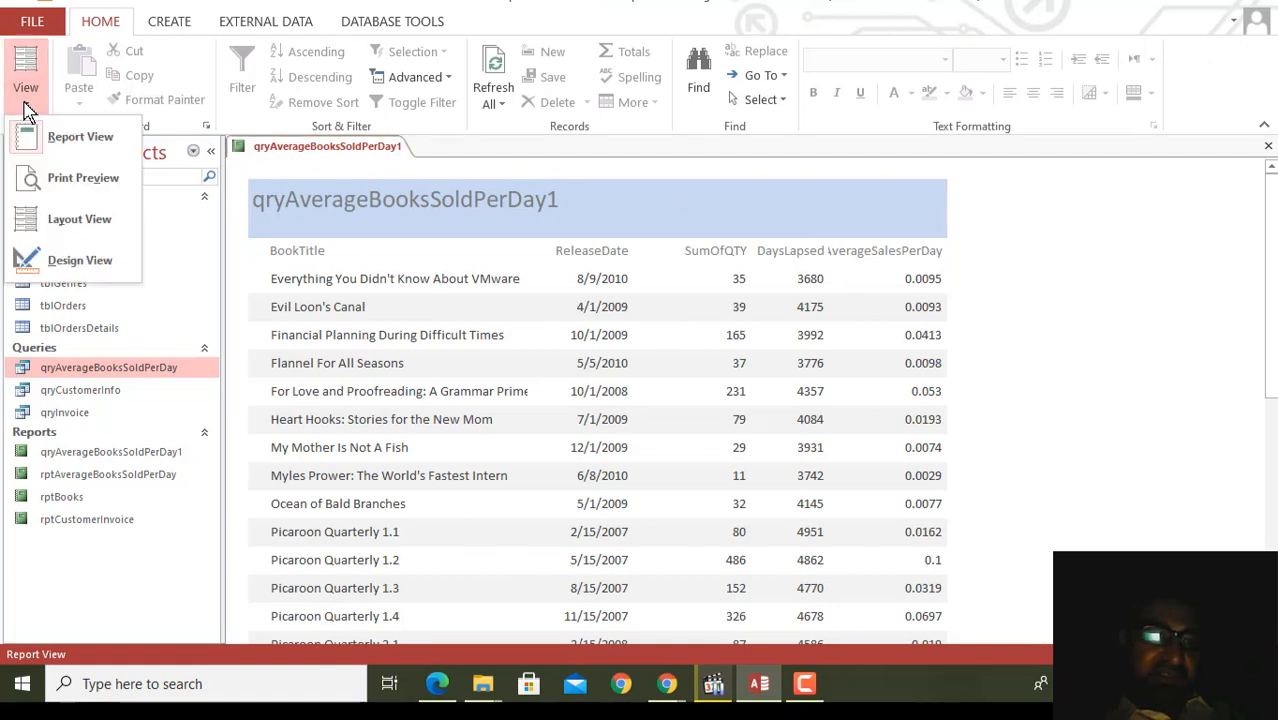
click(75, 259)
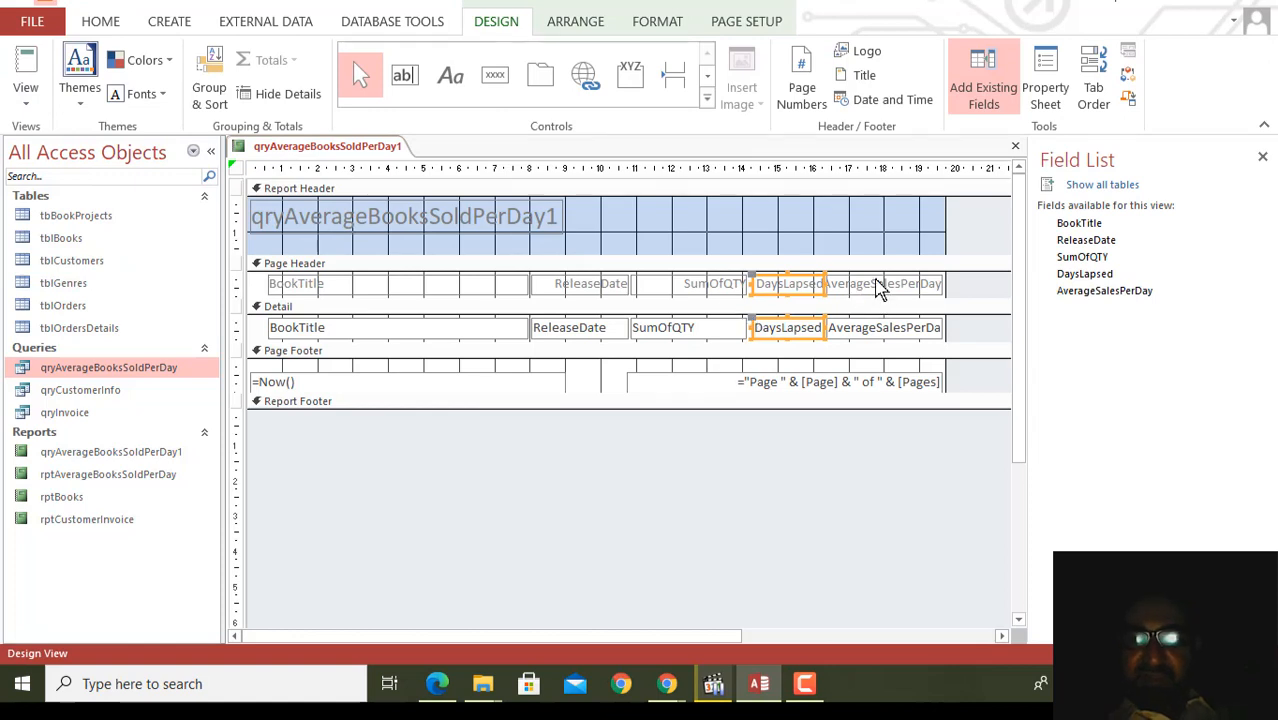
click(878, 284)
click(806, 289)
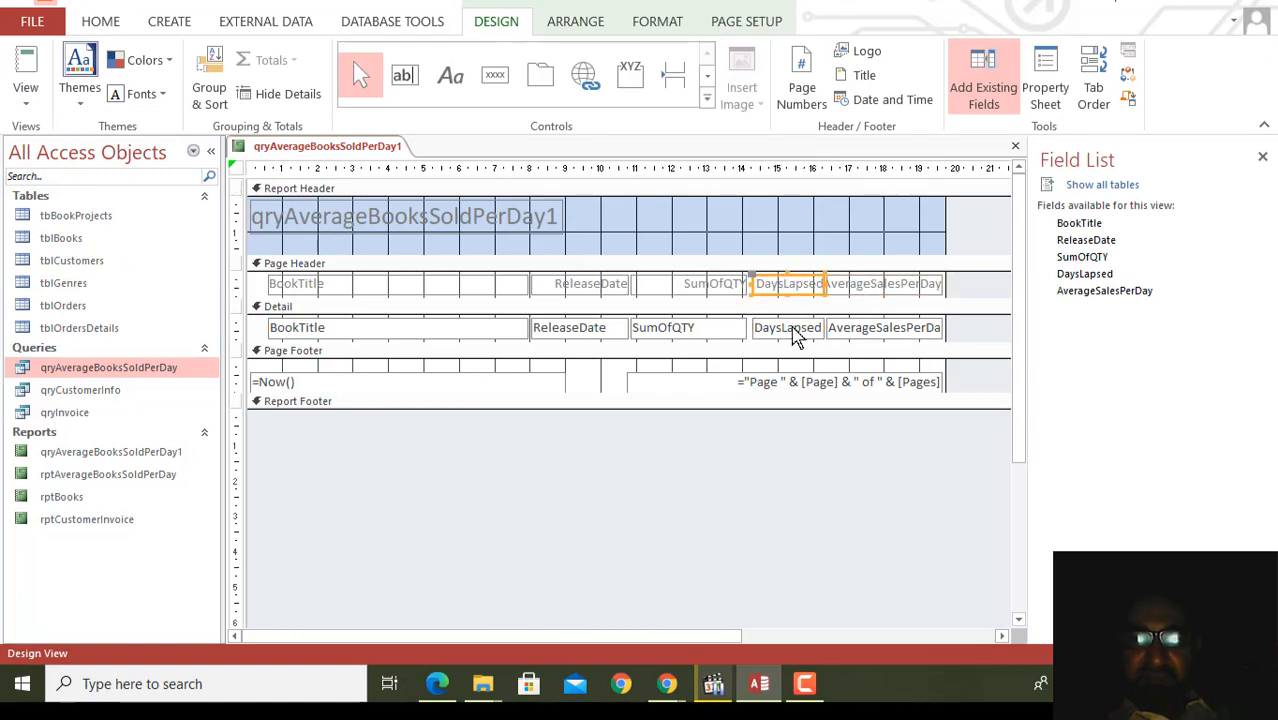
shift+click(791, 331)
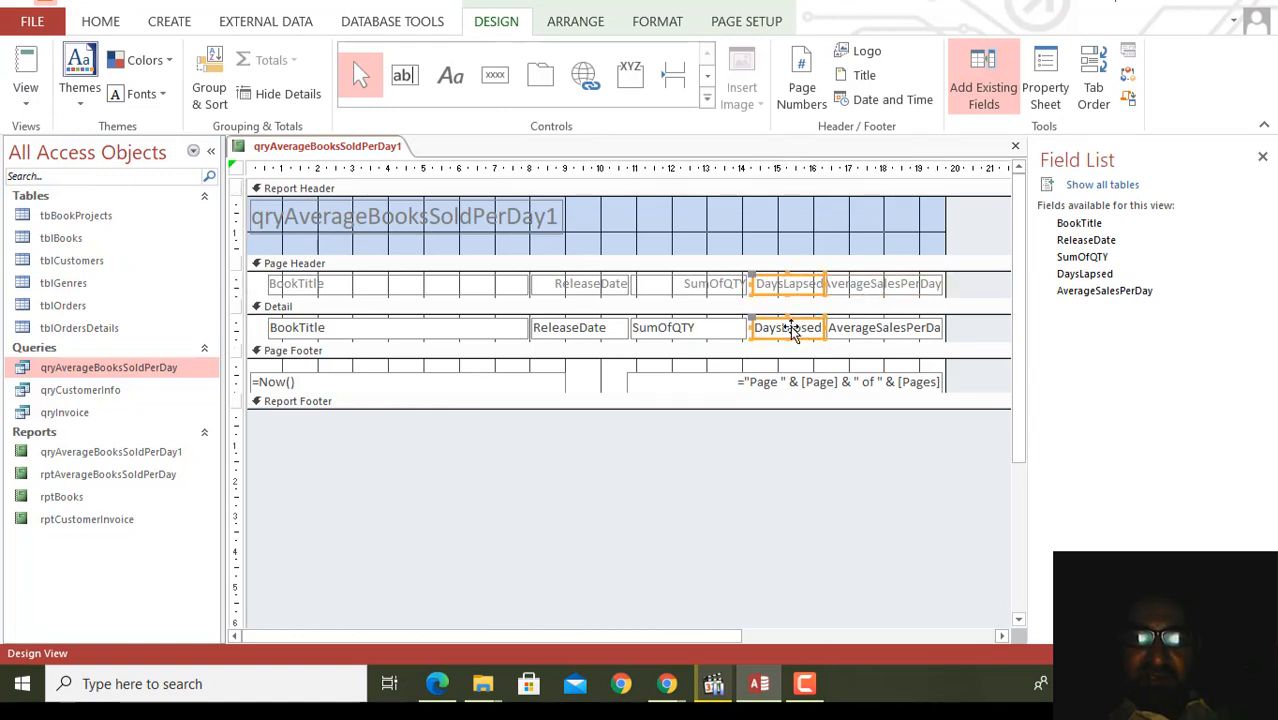
drag(791, 330, 784, 330)
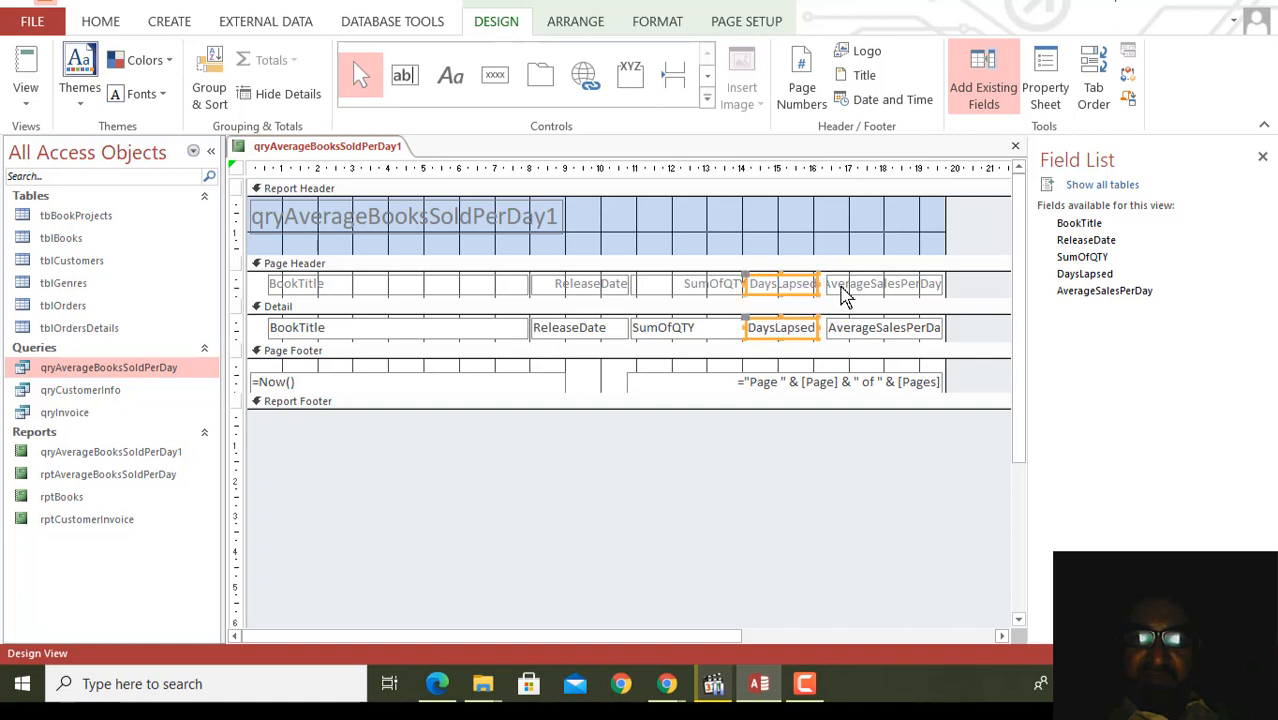
Step: Widen the AverageSalesPerDay header label and its detail field toward DaysLapsed
click(843, 290)
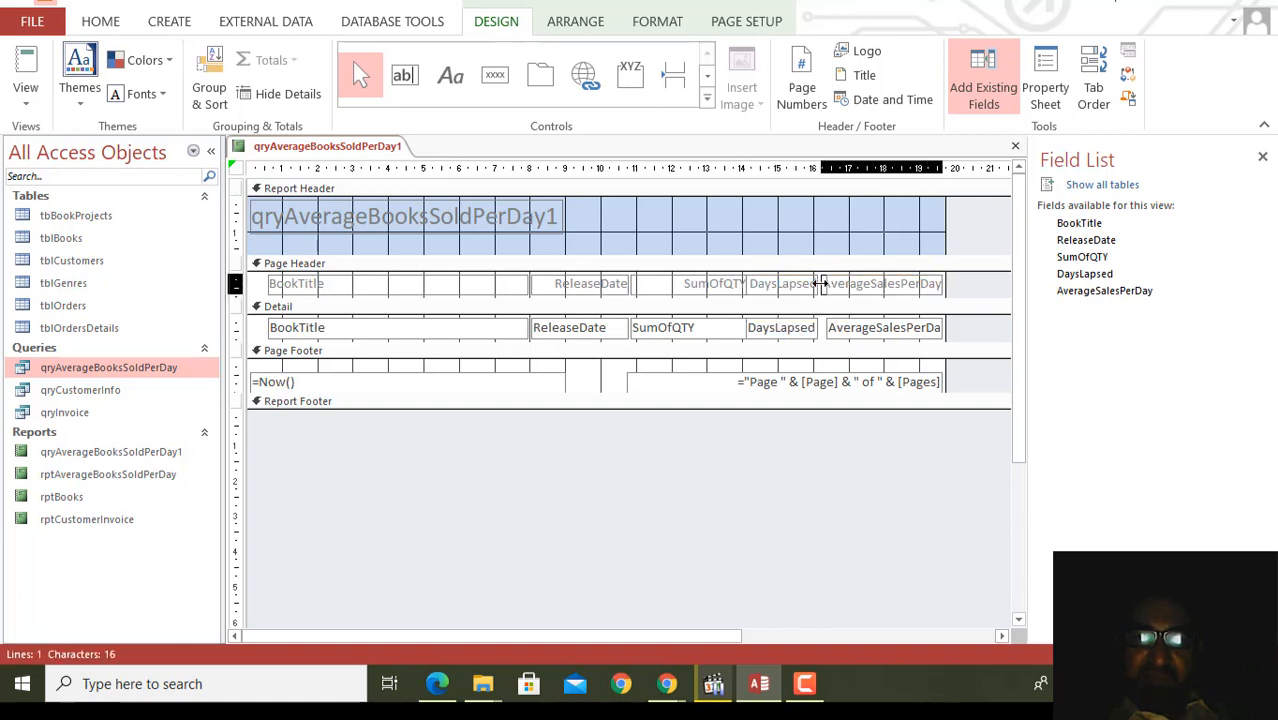
click(832, 333)
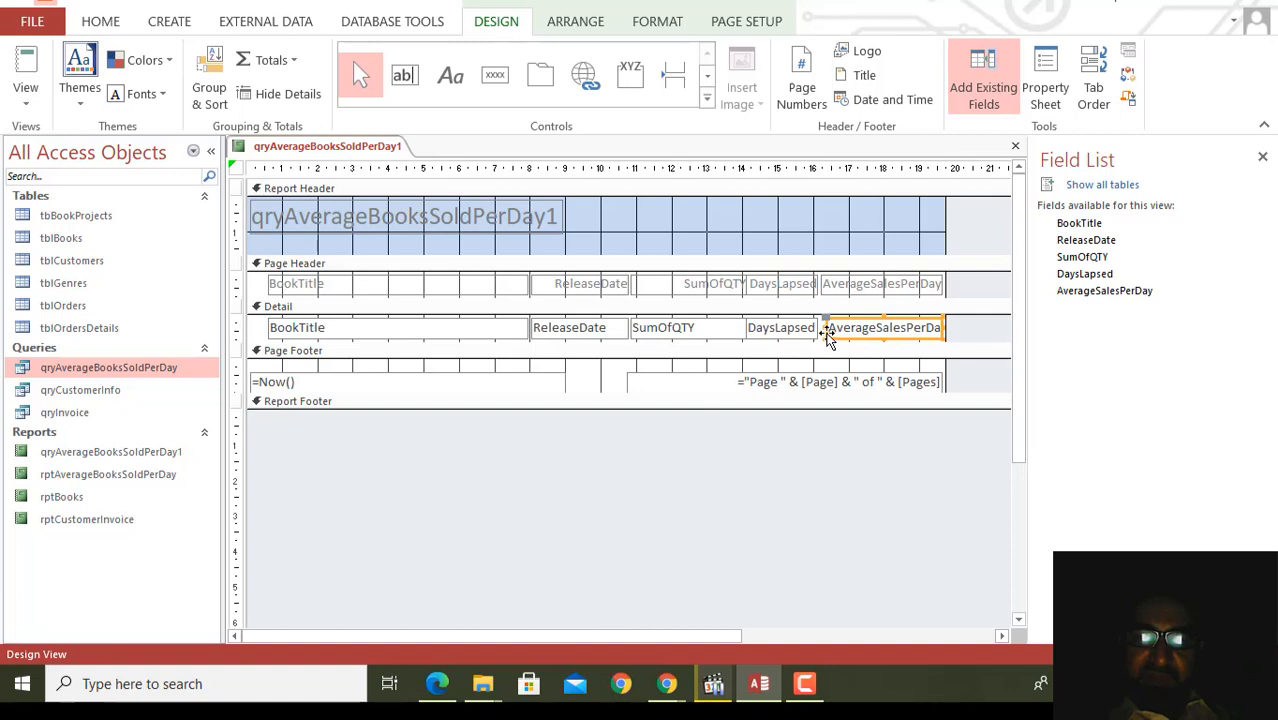
drag(822, 327, 819, 329)
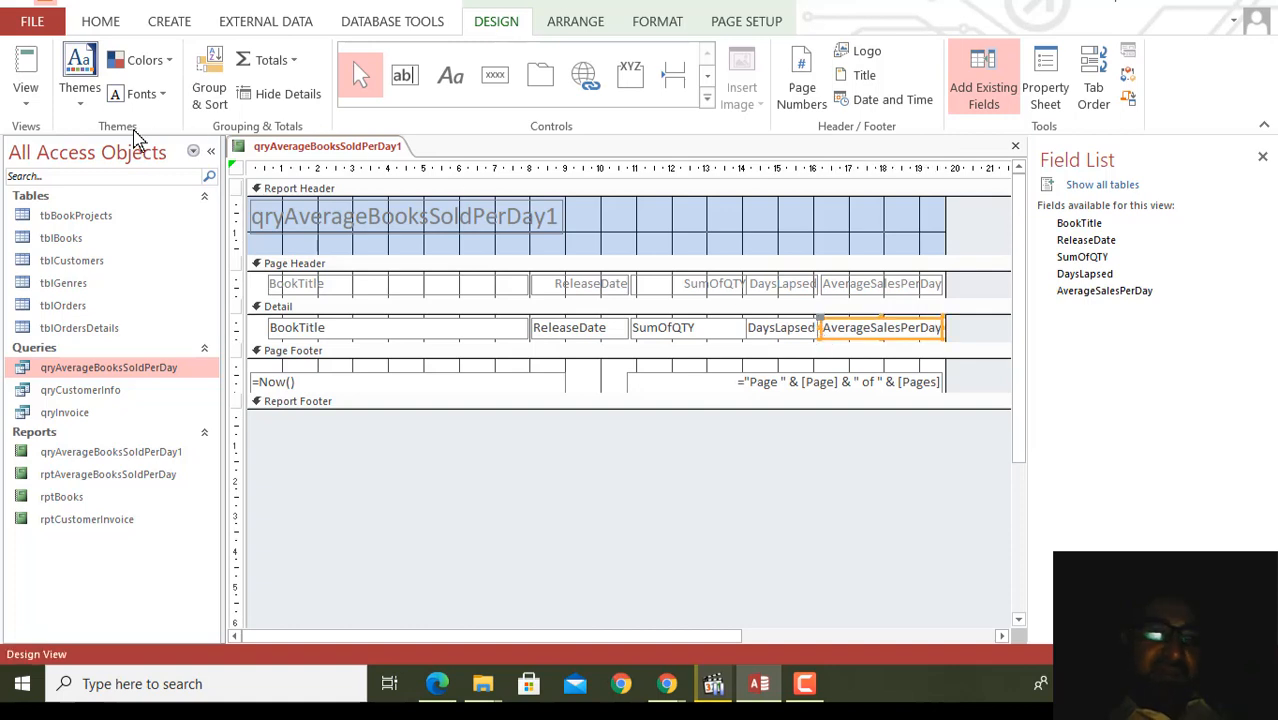
Step: Check the adjusted column widths of the report in Report View
click(26, 68)
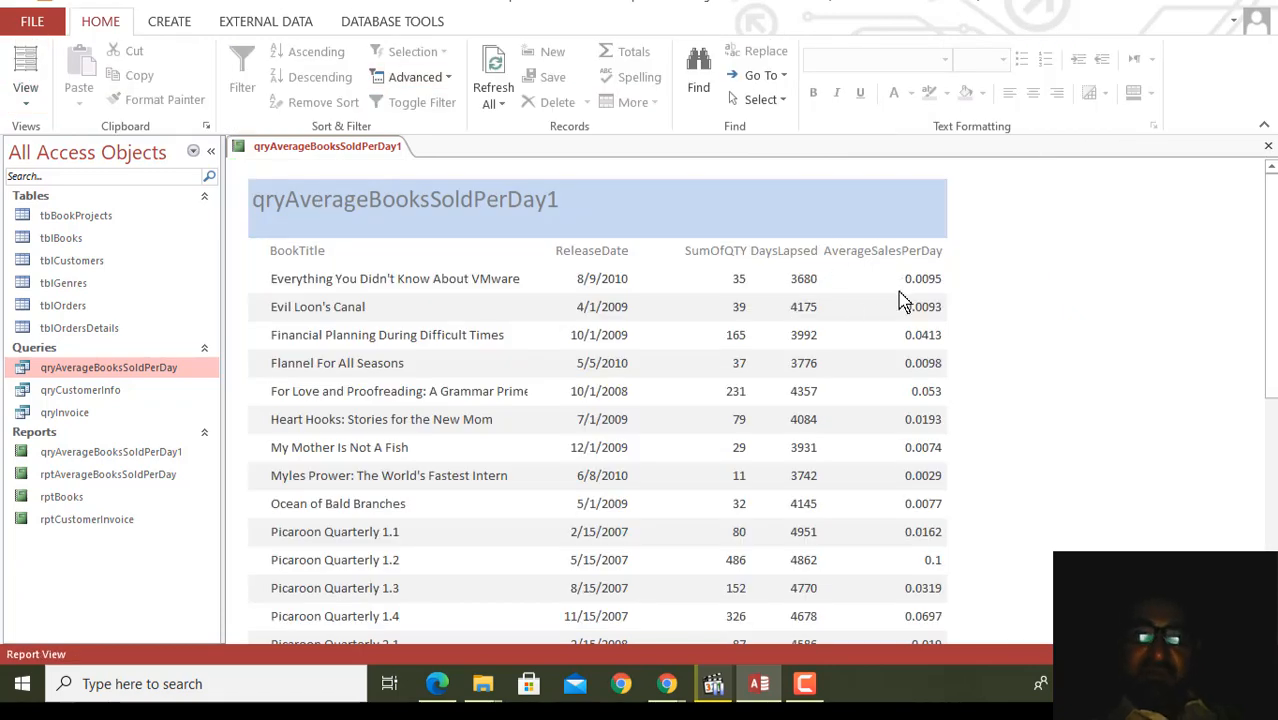
click(162, 198)
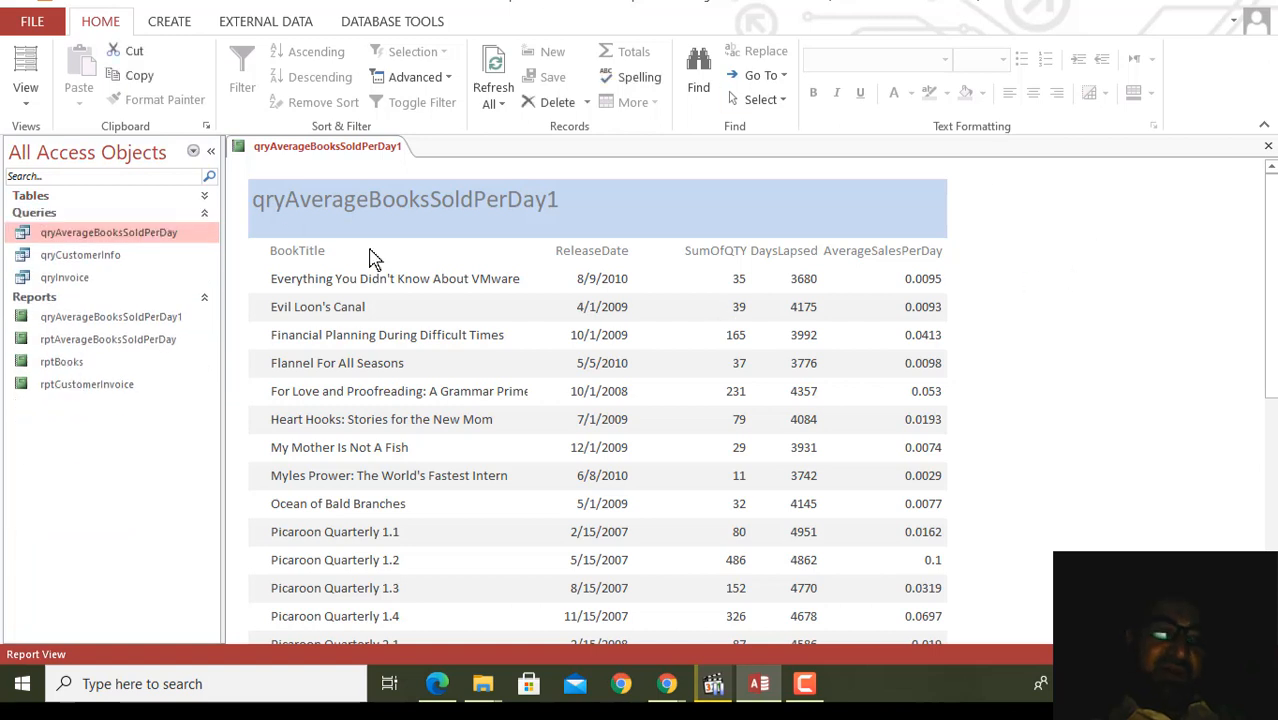
click(206, 218)
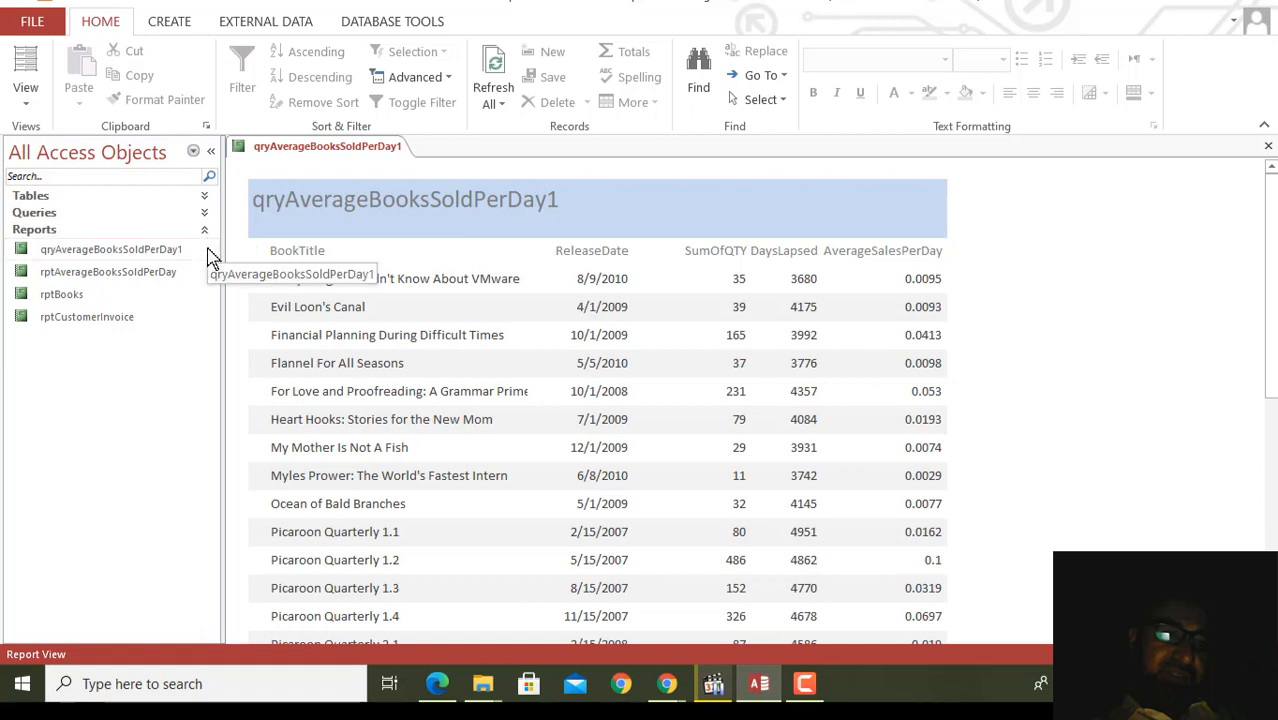
click(205, 204)
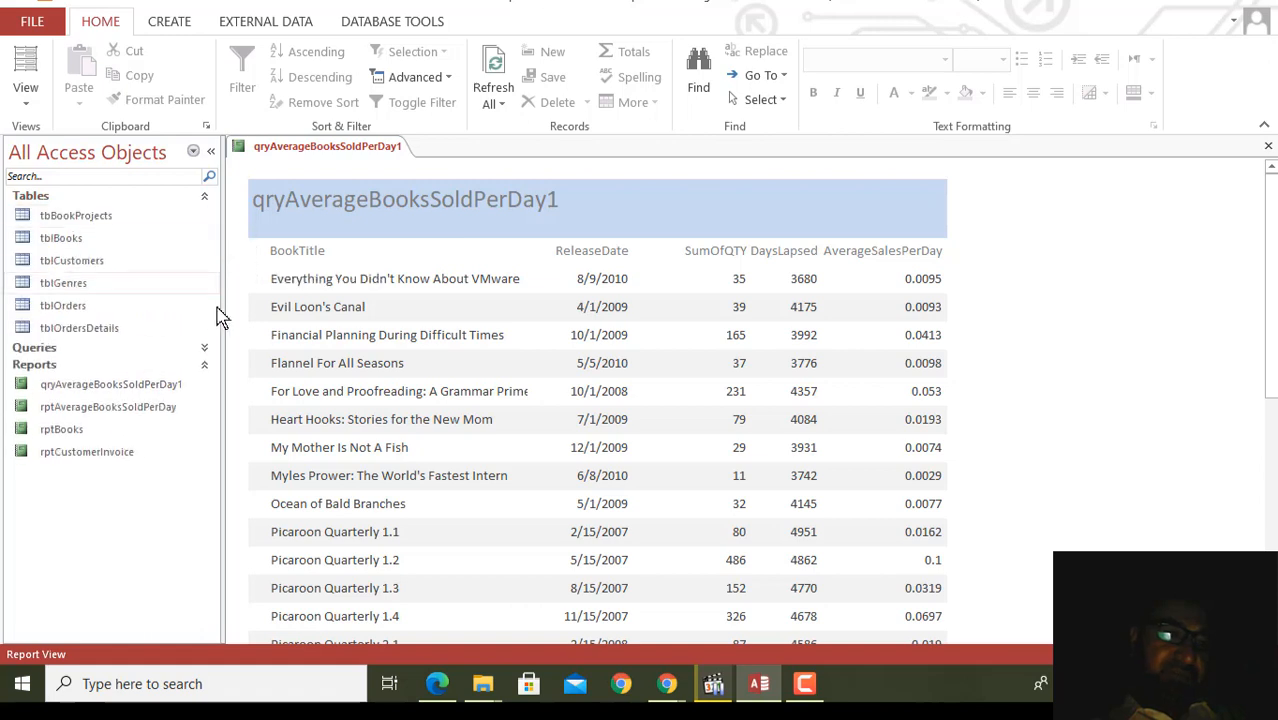
click(205, 349)
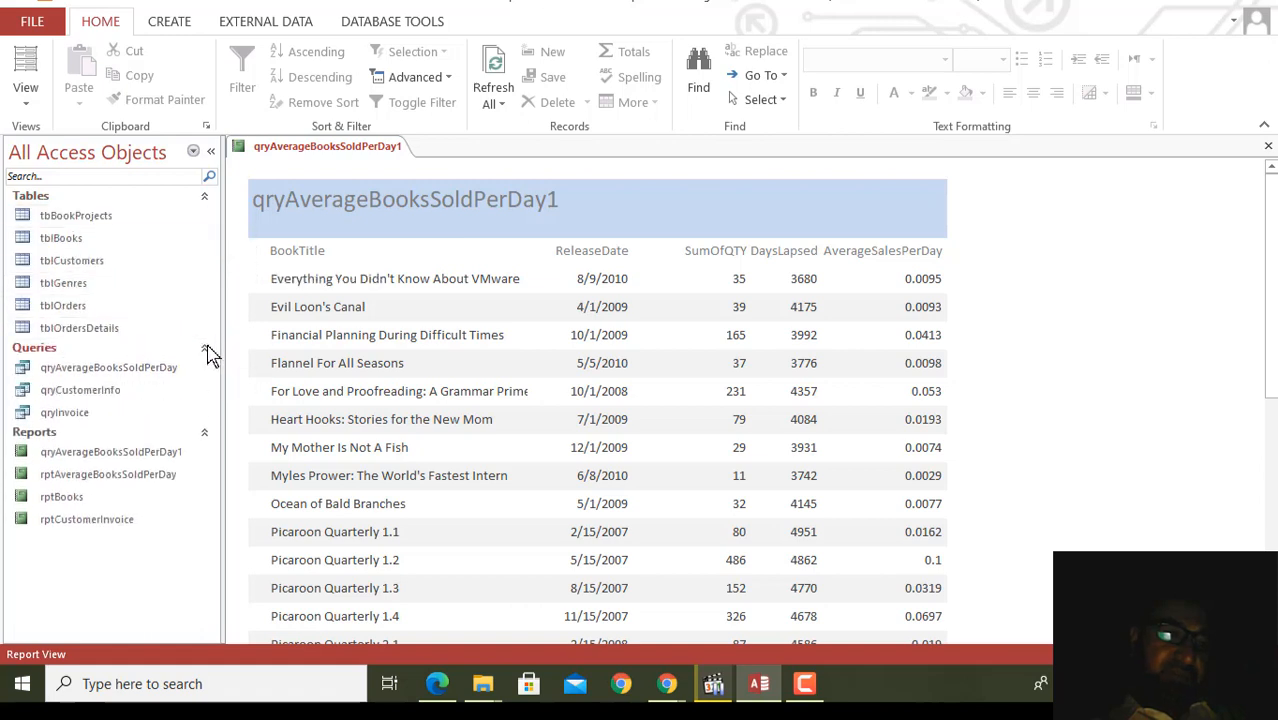
click(205, 432)
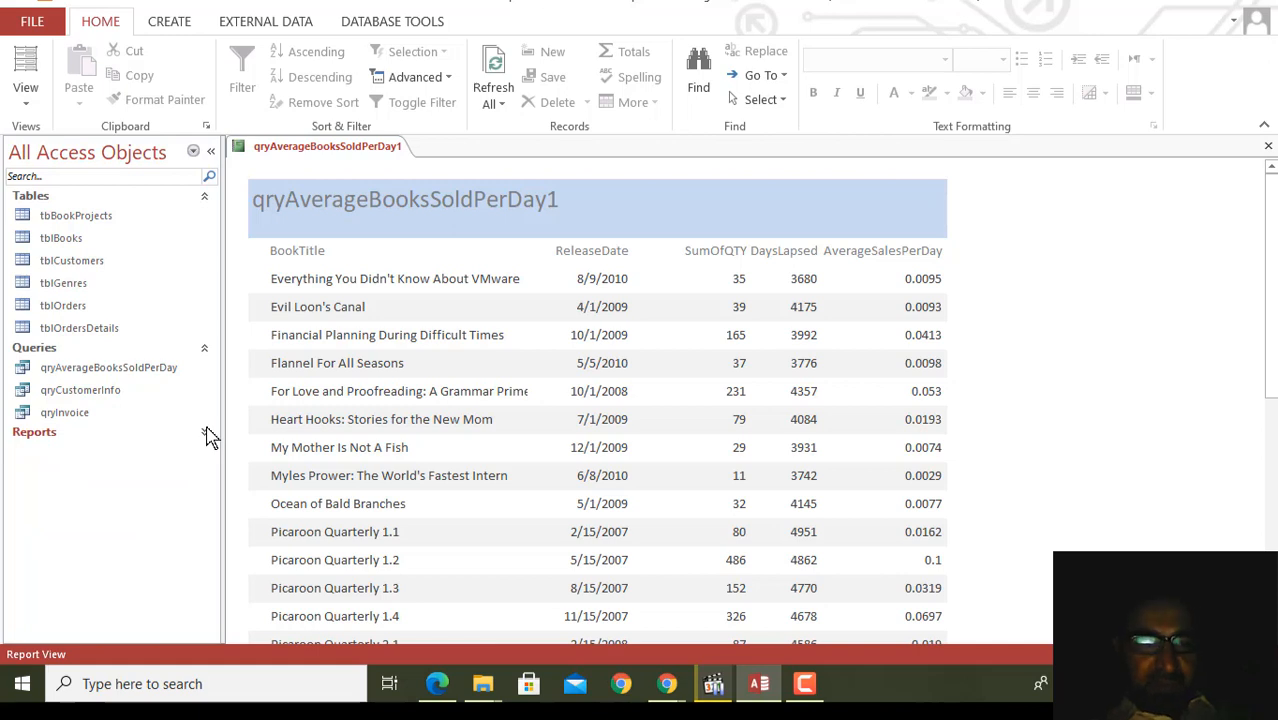
click(206, 433)
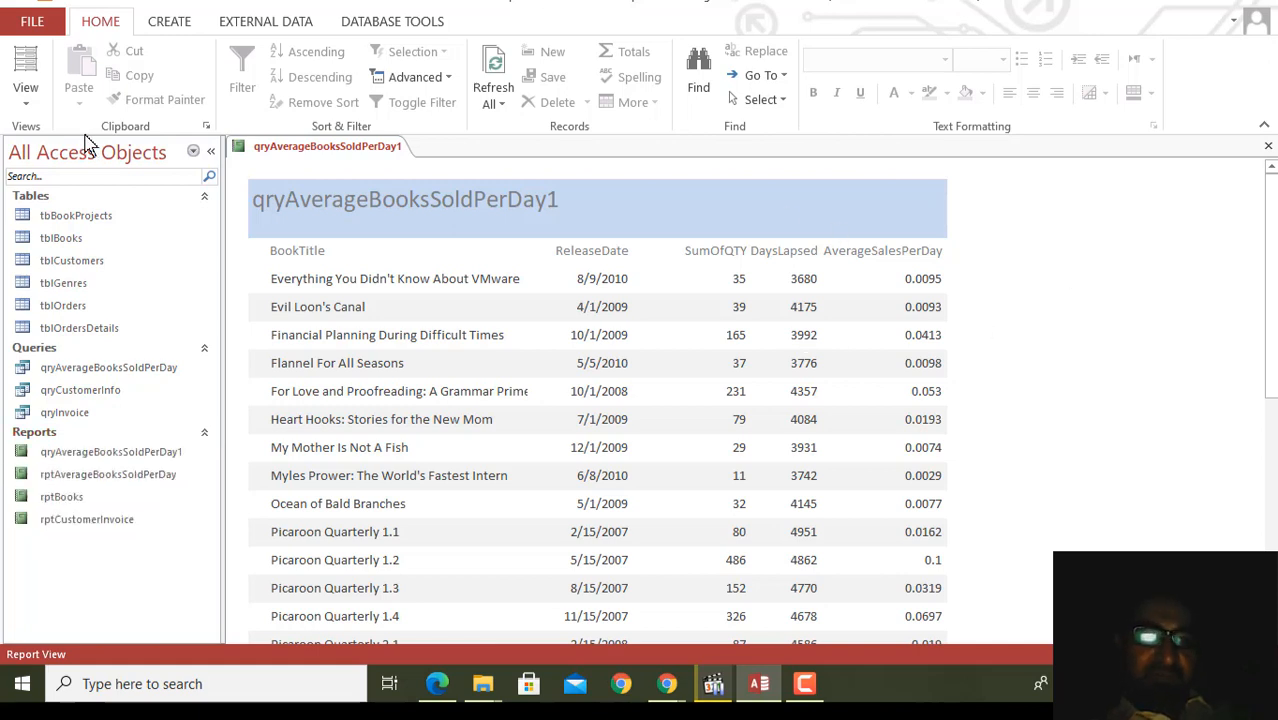
click(28, 104)
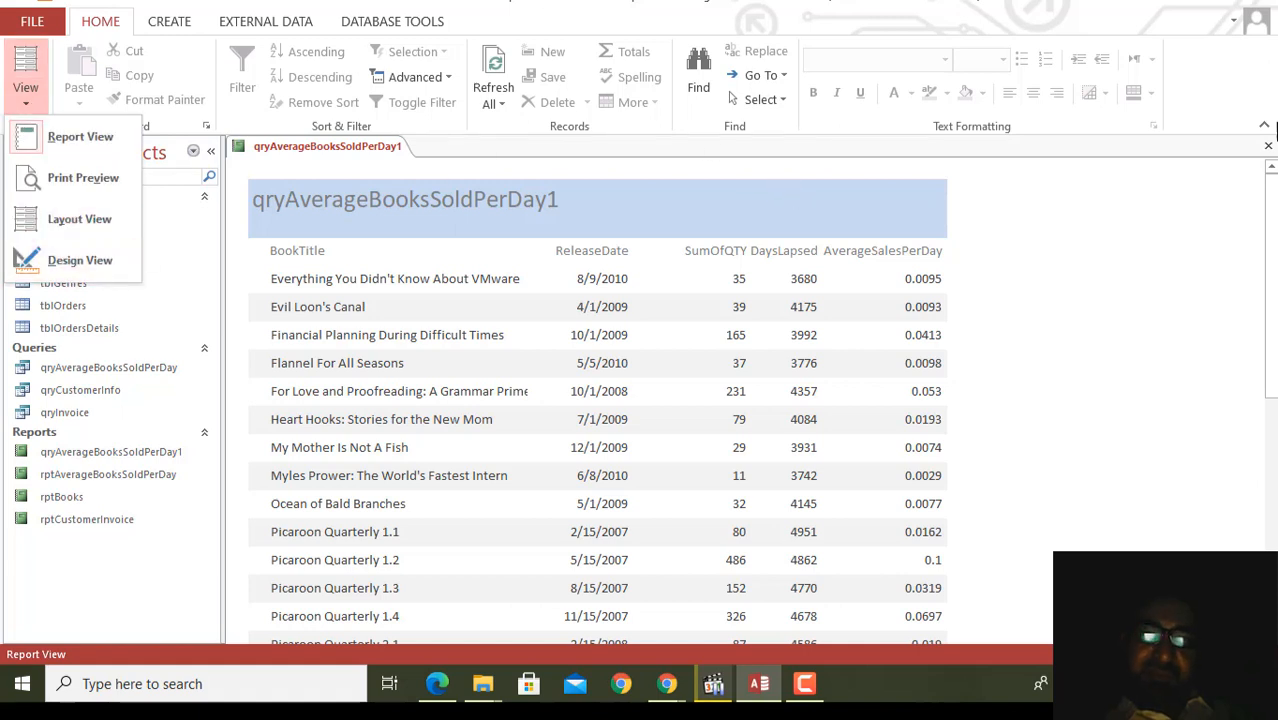
Step: Close the qryAverageBooksSoldPerDay1 report with its design changes saved, and reopen it briefly to check the saved layout
click(1268, 148)
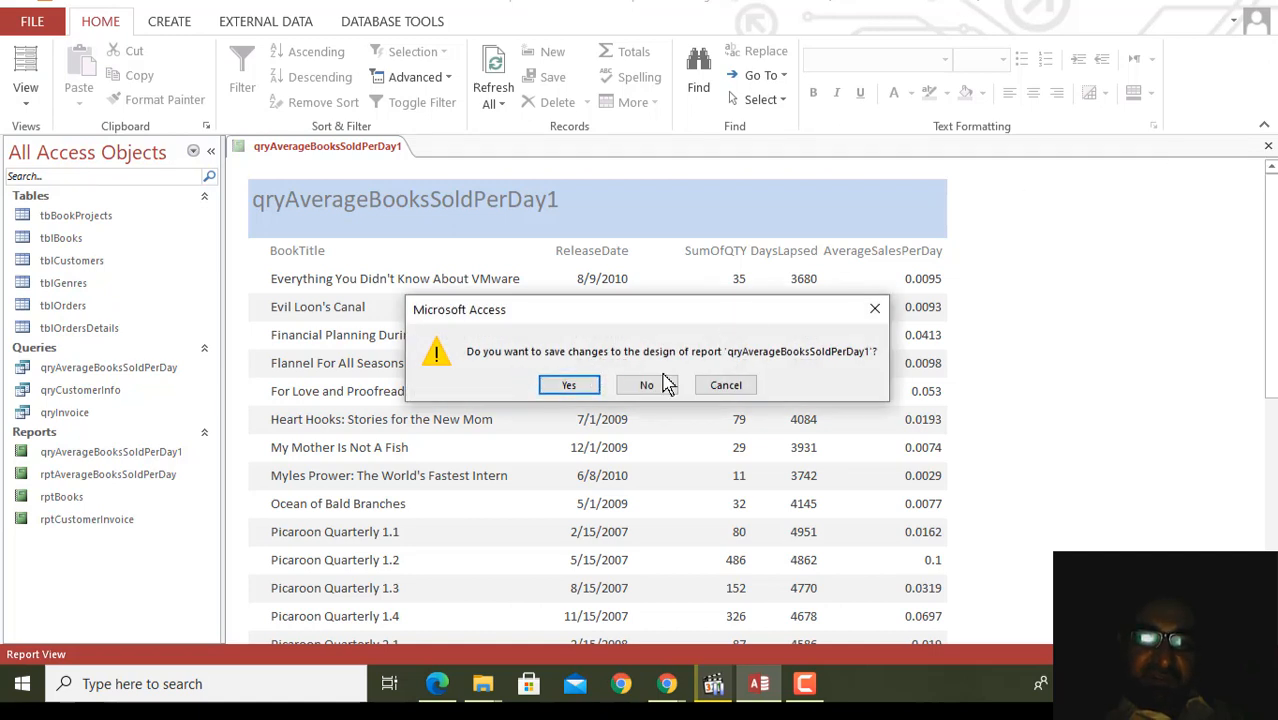
click(572, 386)
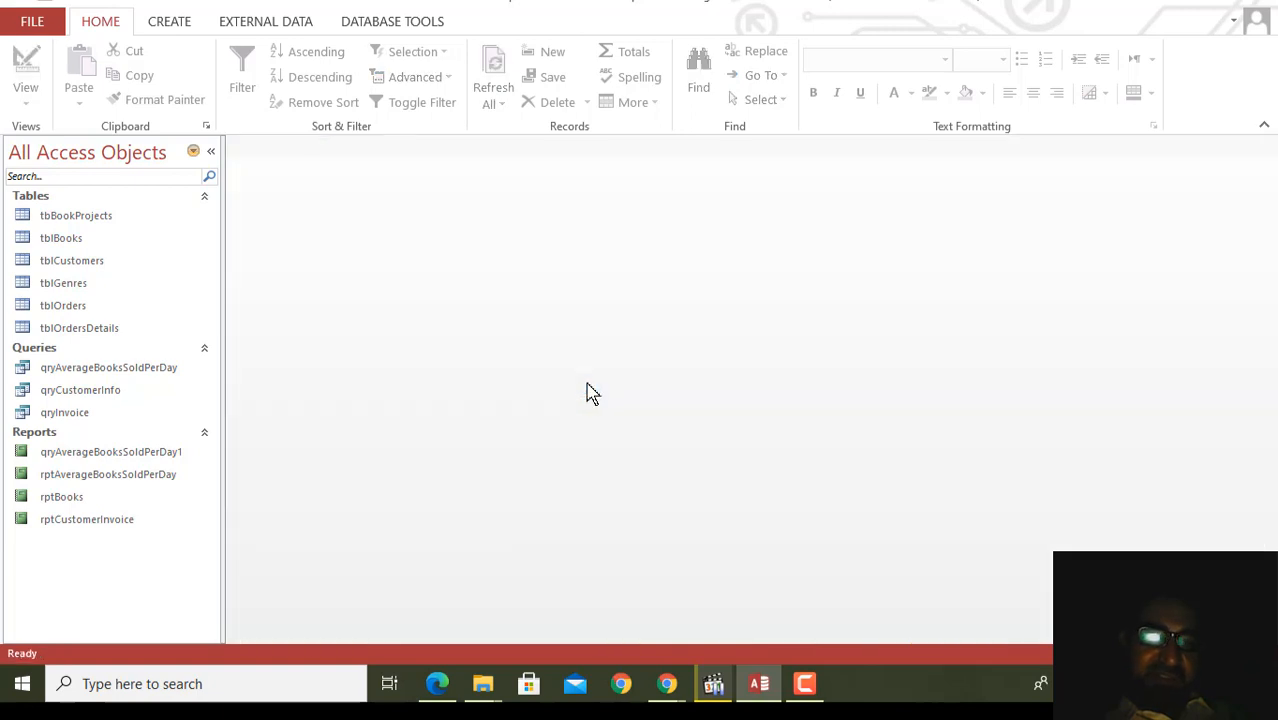
double_click(168, 455)
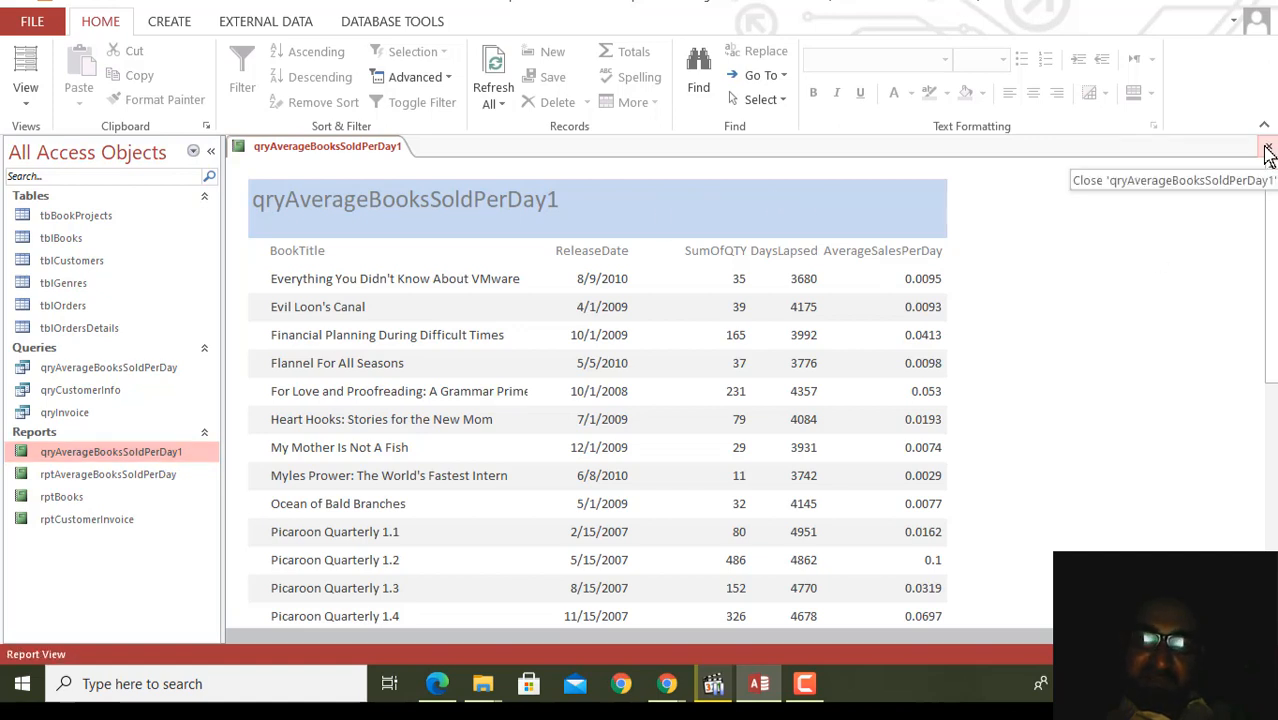
click(1267, 150)
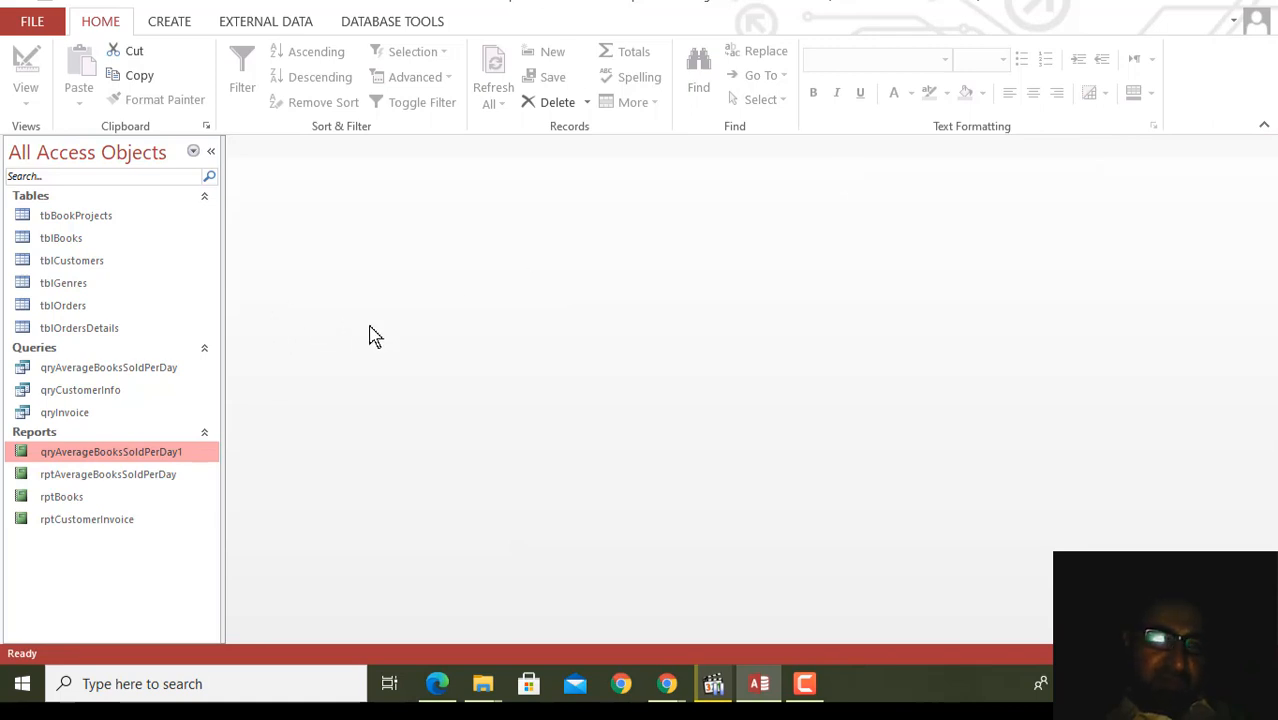
Step: Create a blank report in Design View and list the fields of all tables in the Field List
click(163, 27)
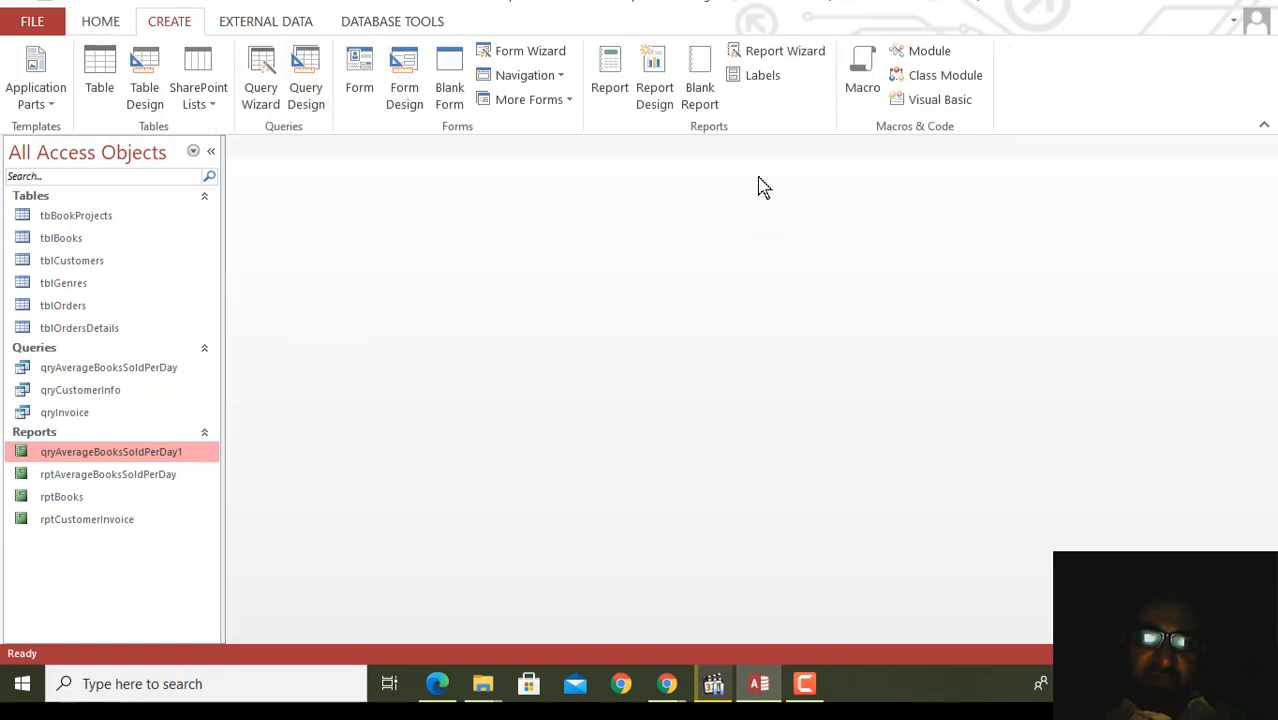
click(656, 98)
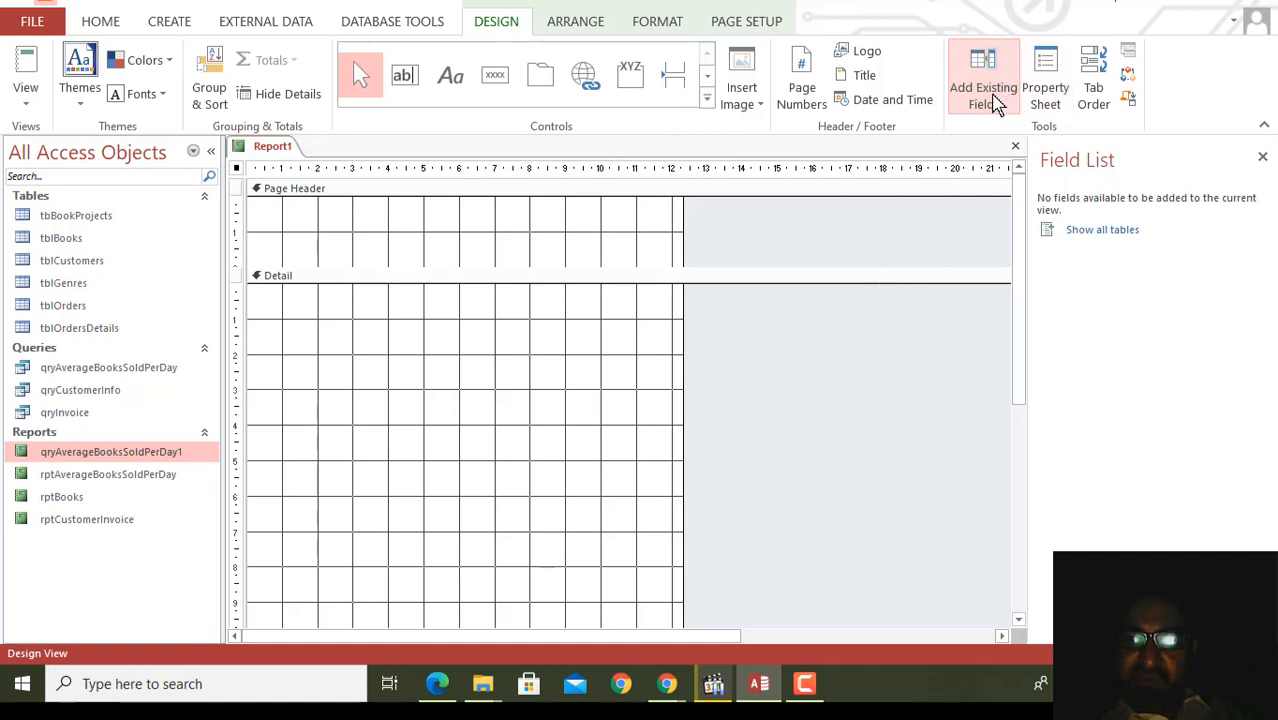
click(995, 100)
click(992, 100)
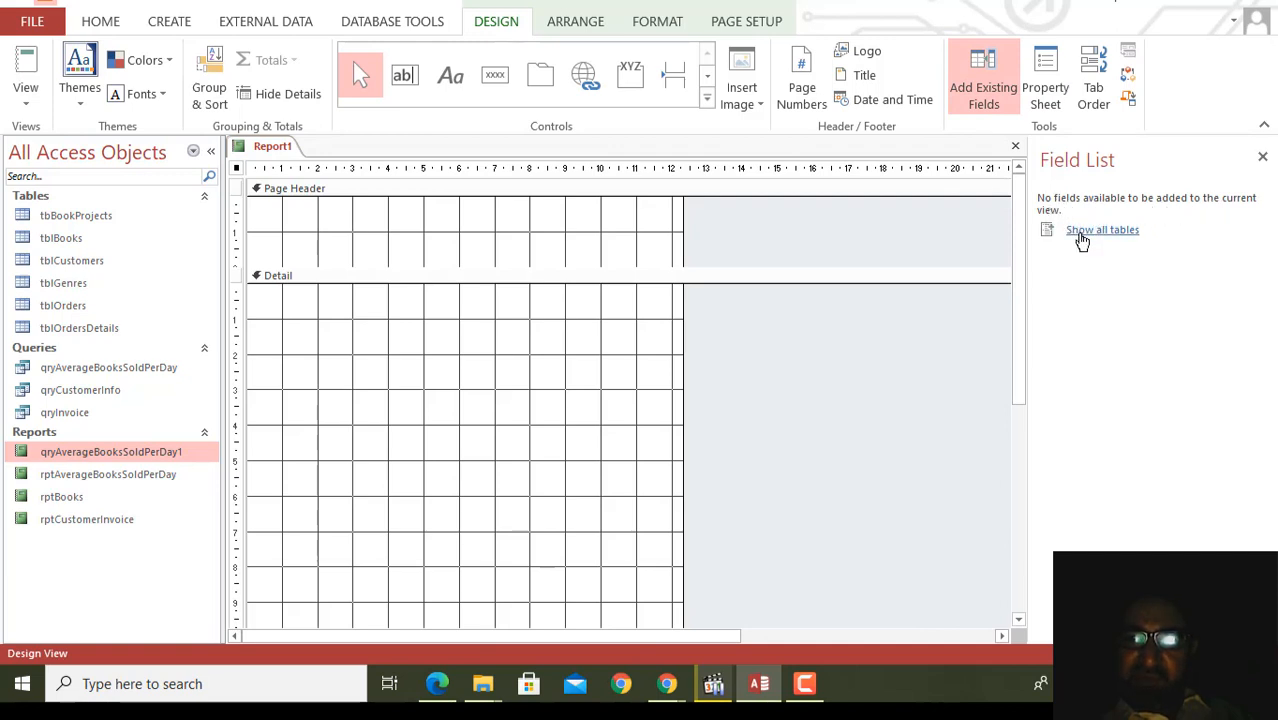
click(1082, 234)
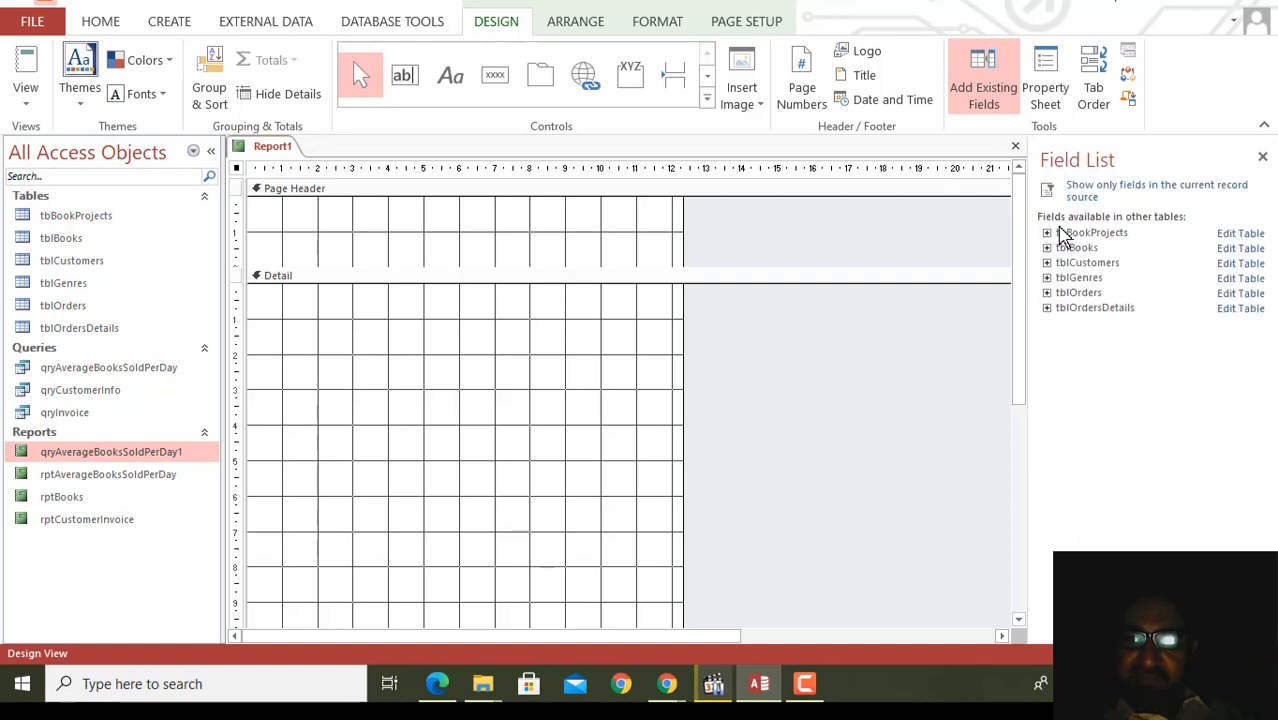
Step: Place BookTitle and RetailPrice from tbBookProjects and Genre from tblGenres below each other in the Detail section, and check them in Report View
click(1047, 233)
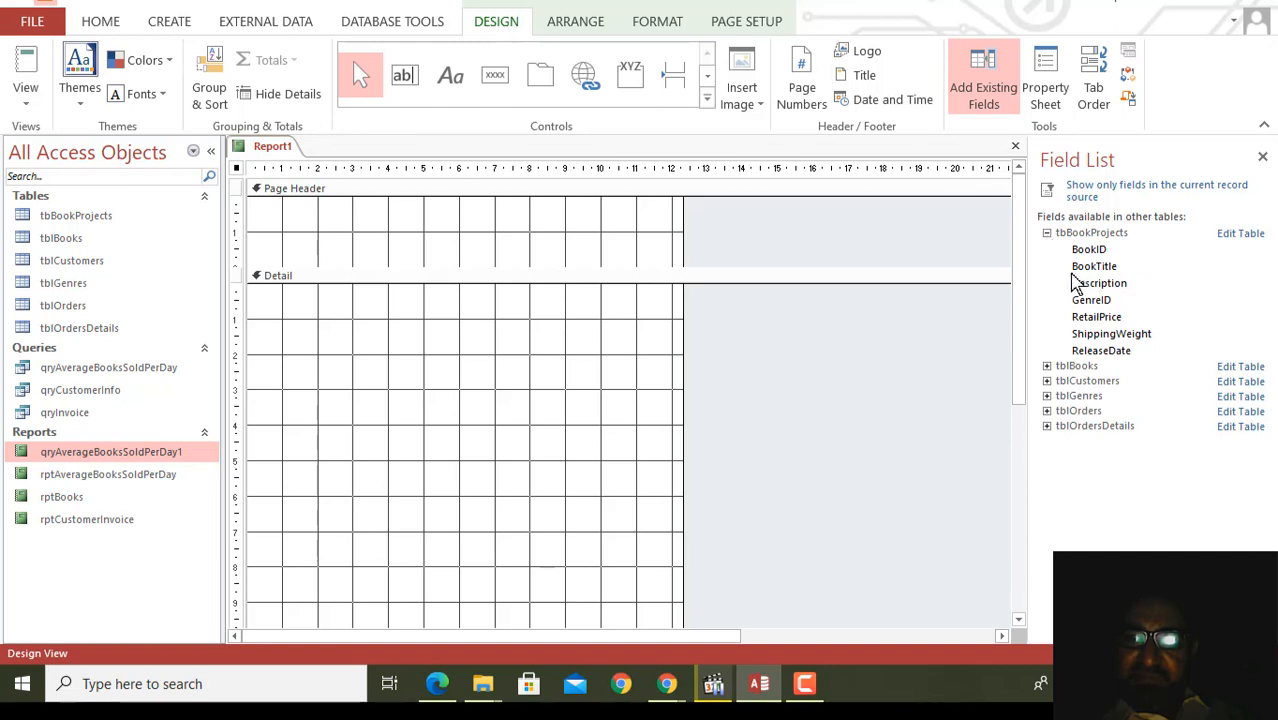
drag(1087, 271, 570, 378)
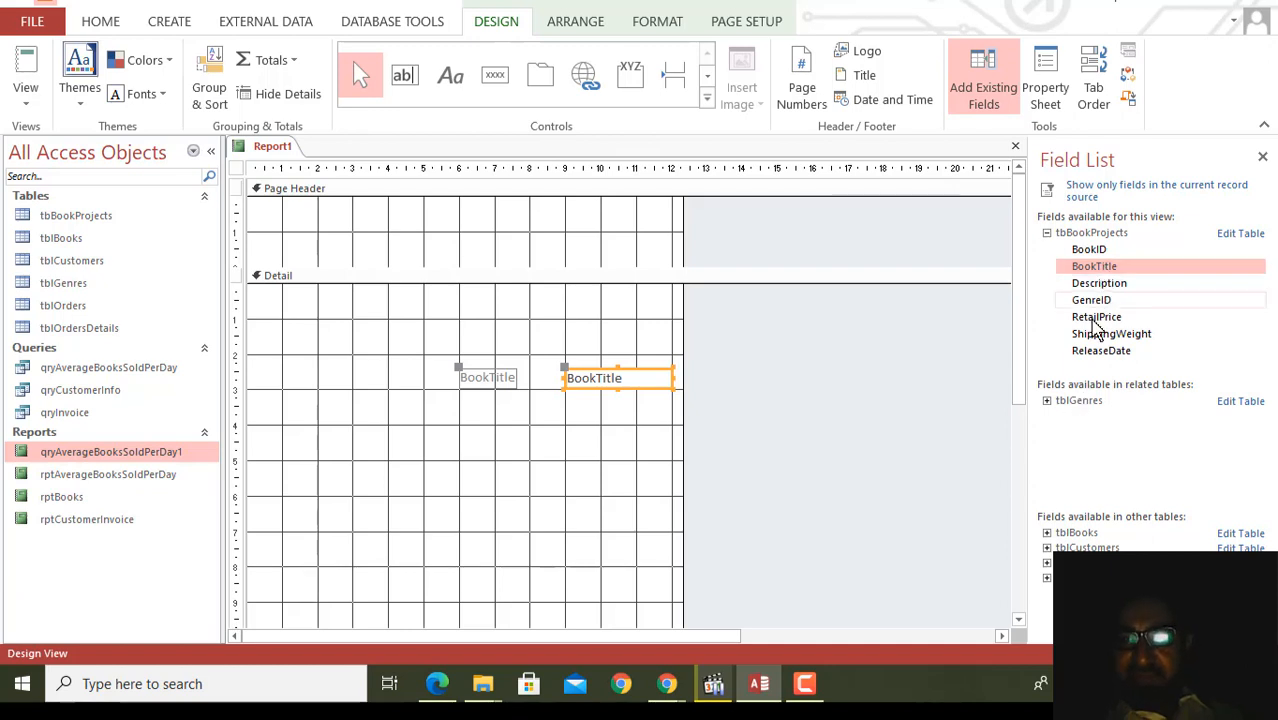
drag(1096, 320, 557, 425)
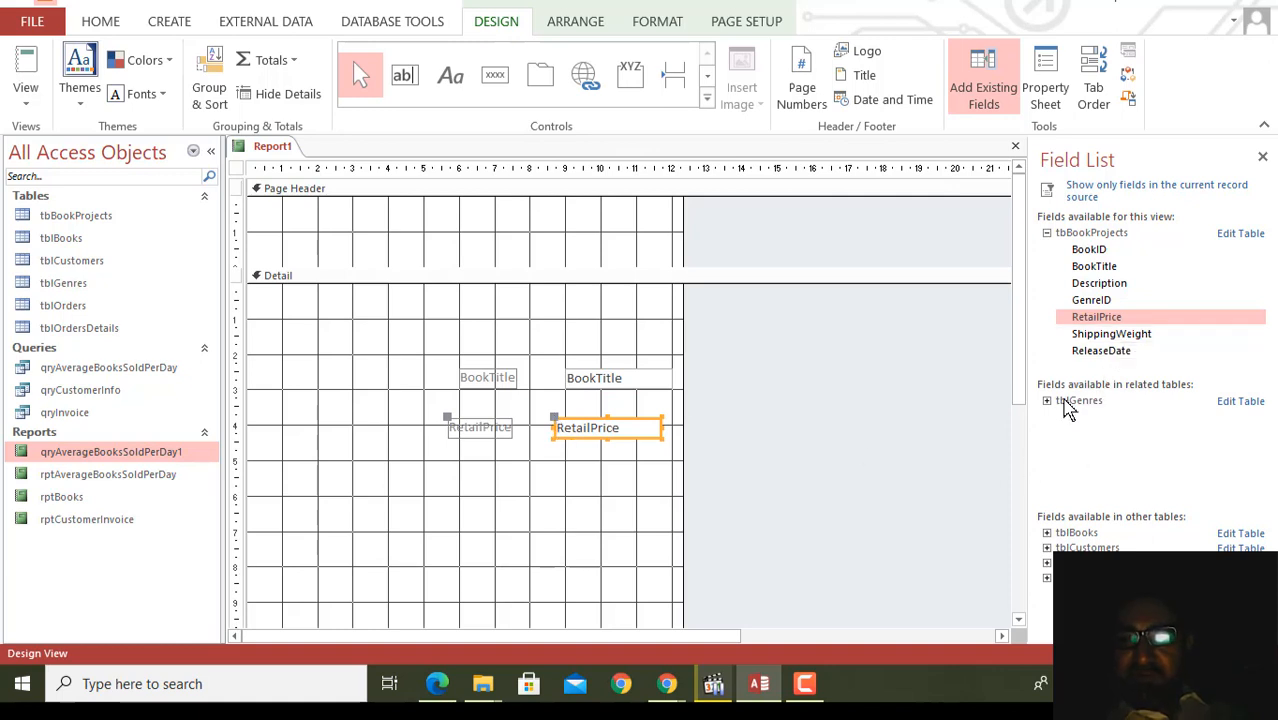
click(1047, 401)
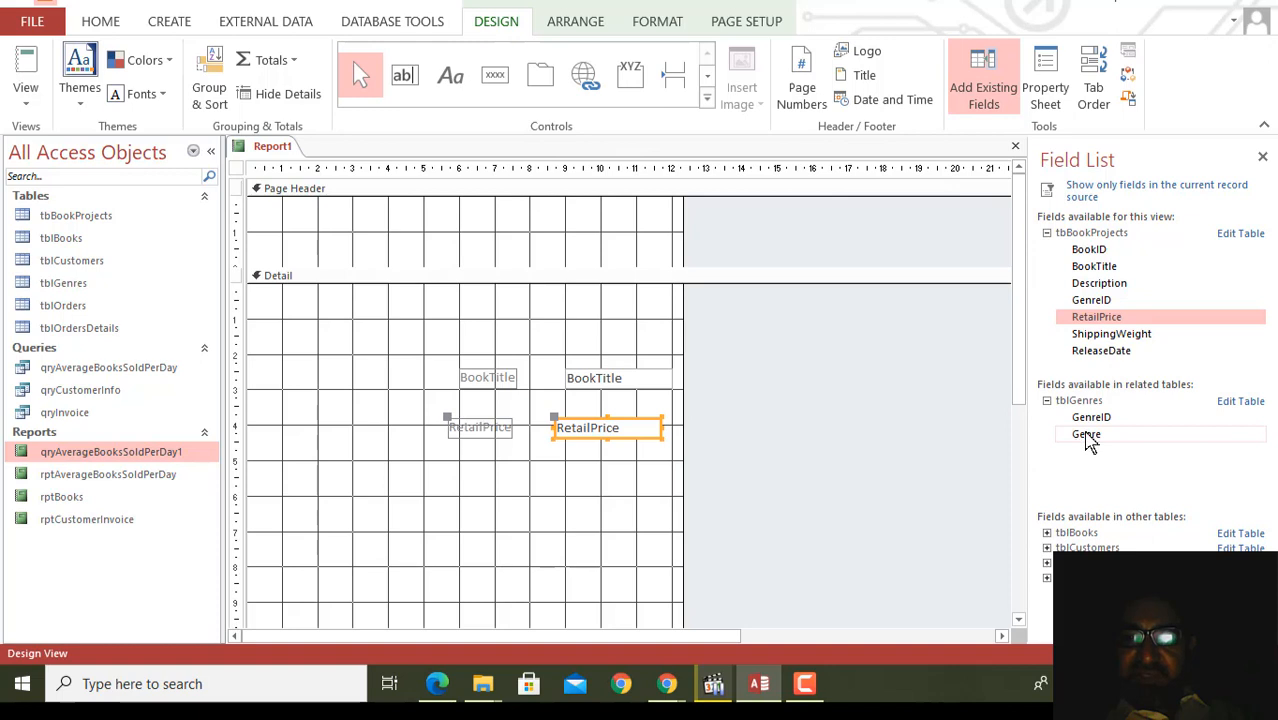
drag(1088, 440, 580, 492)
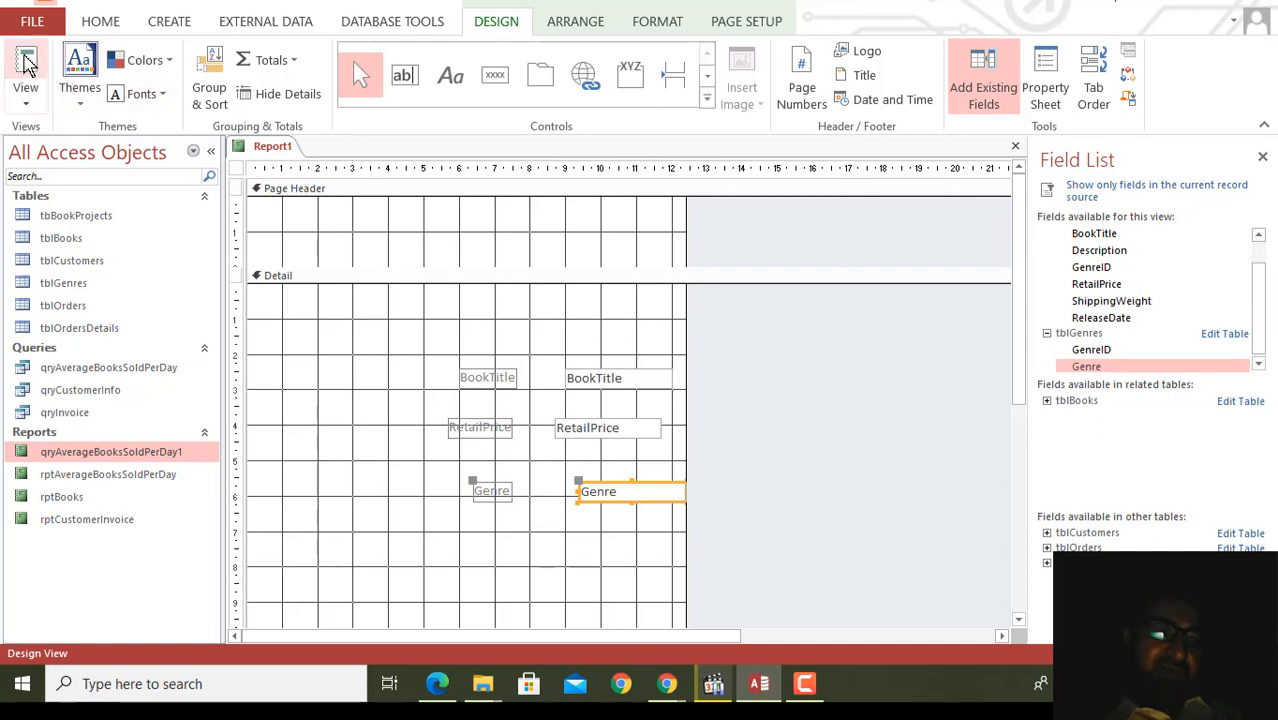
click(26, 65)
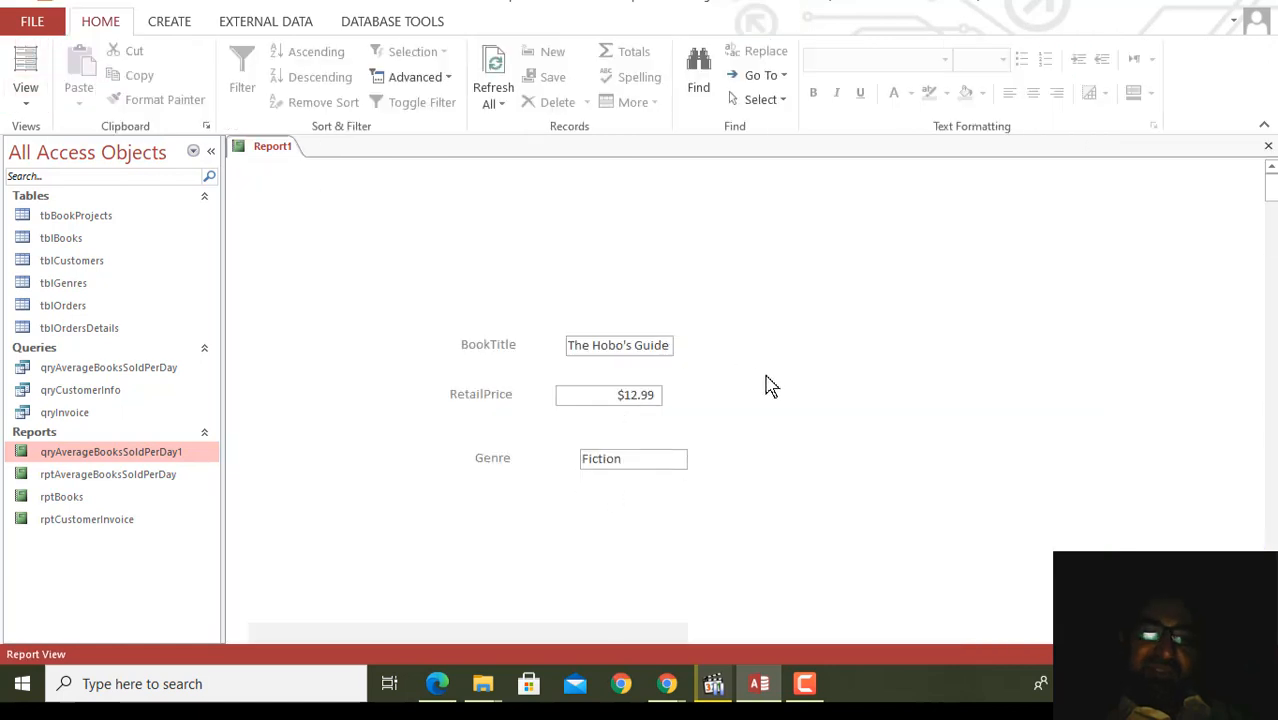
Step: Back in Design View, delete the BookTitle, RetailPrice and Genre fields with their labels from the Detail section
click(27, 112)
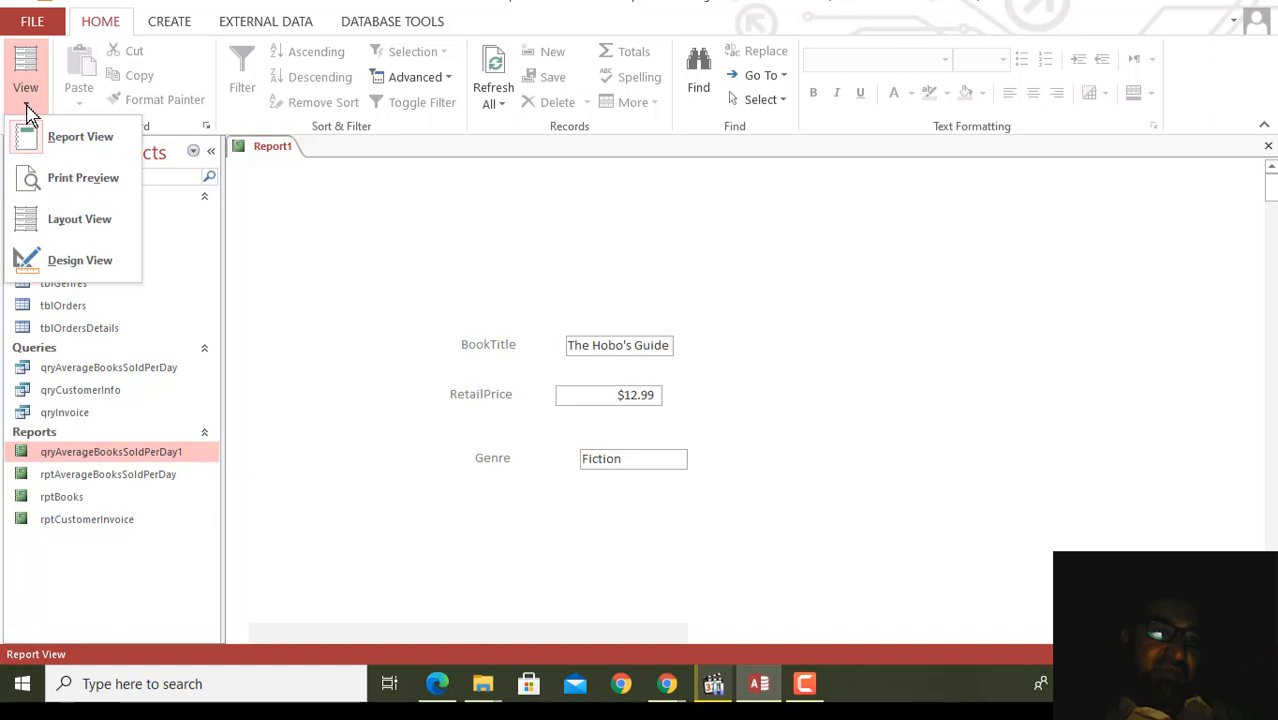
click(62, 259)
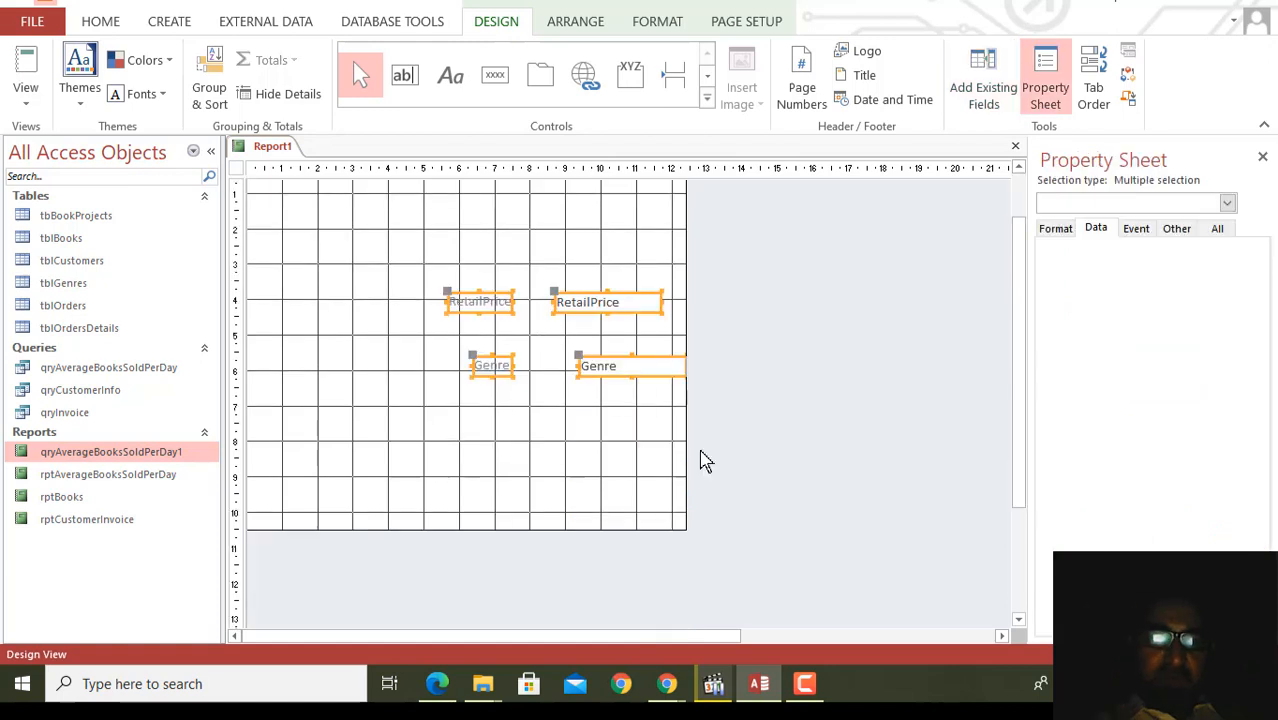
key(Delete)
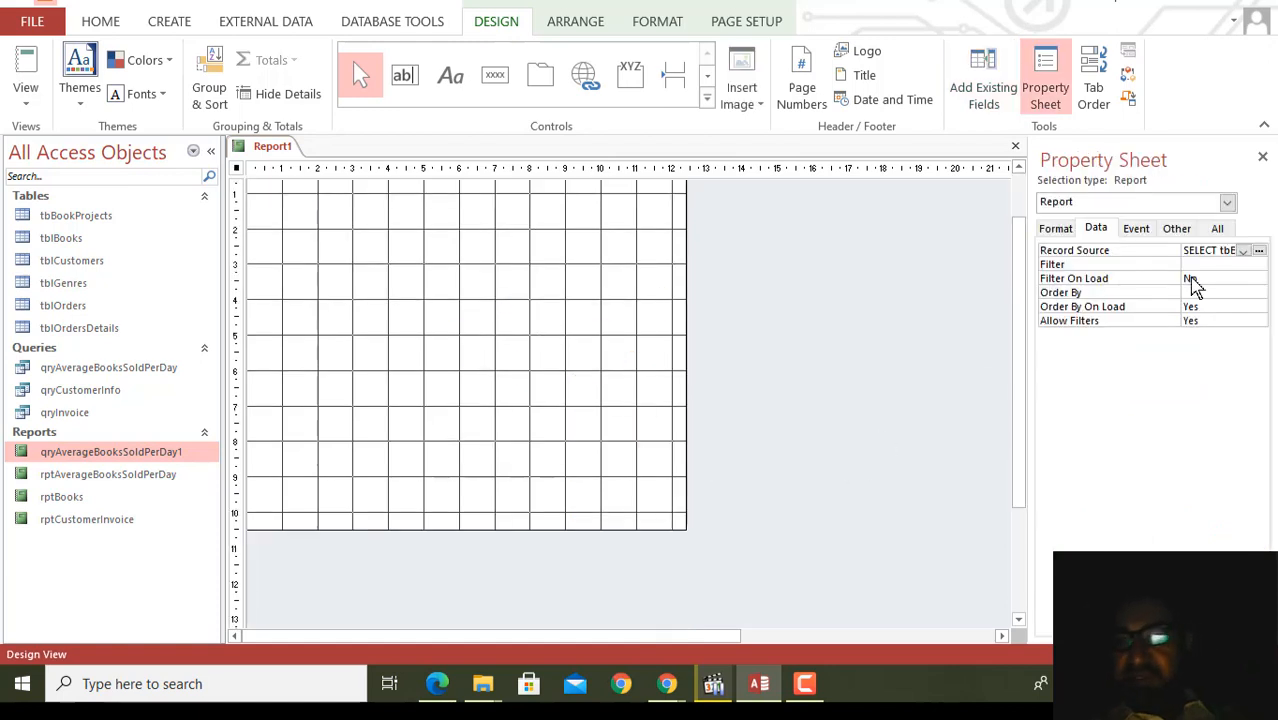
Step: Clear the report's SELECT statement from the Record Source property and set the record source to qryInvoice
click(1244, 251)
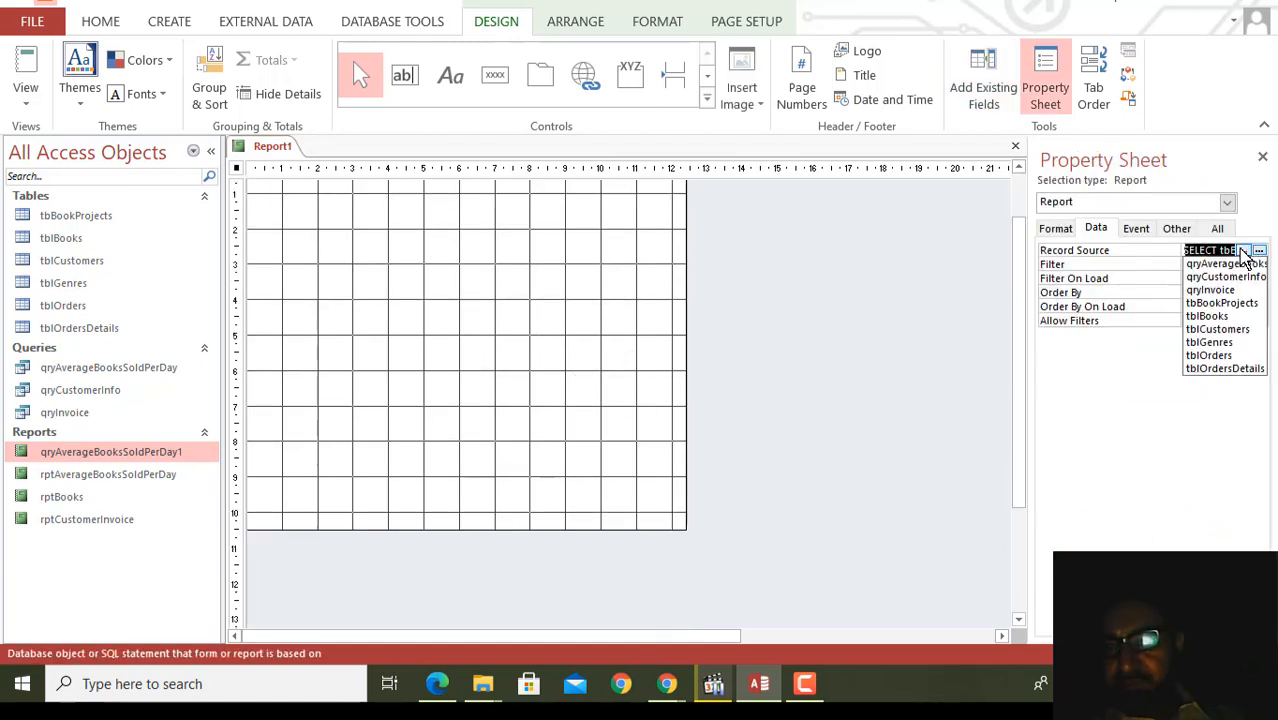
key(Delete)
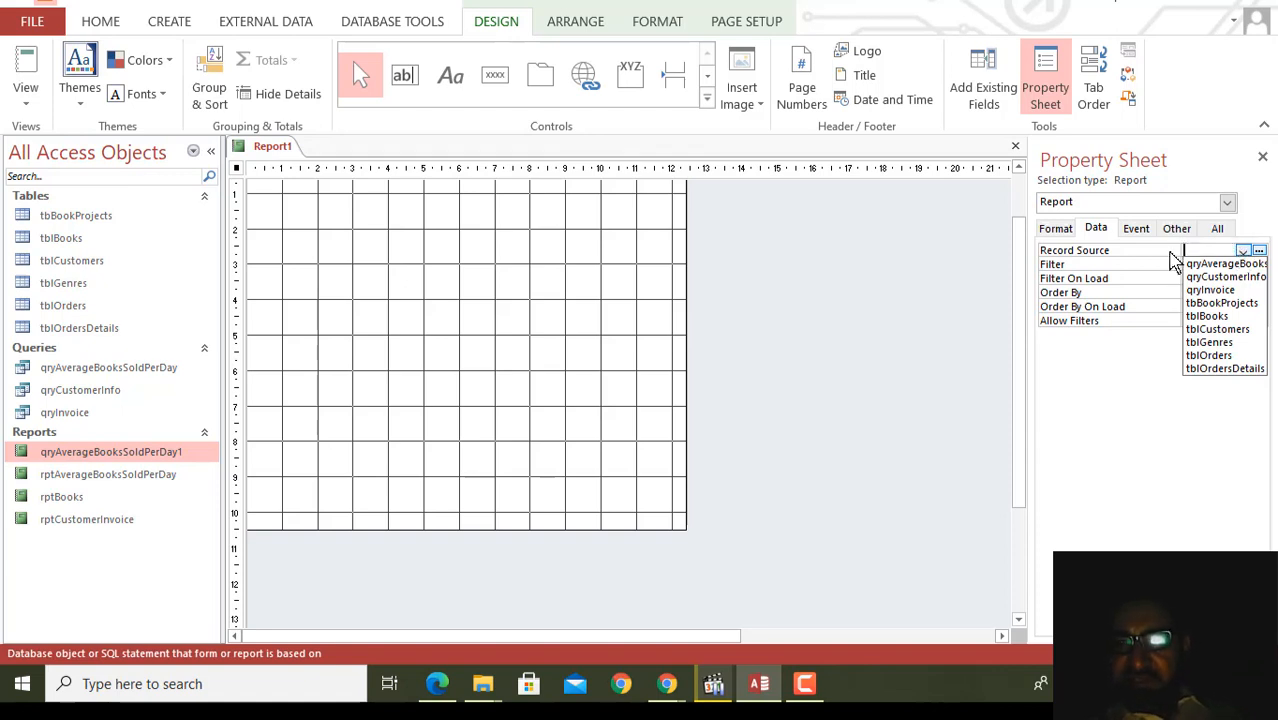
click(1168, 252)
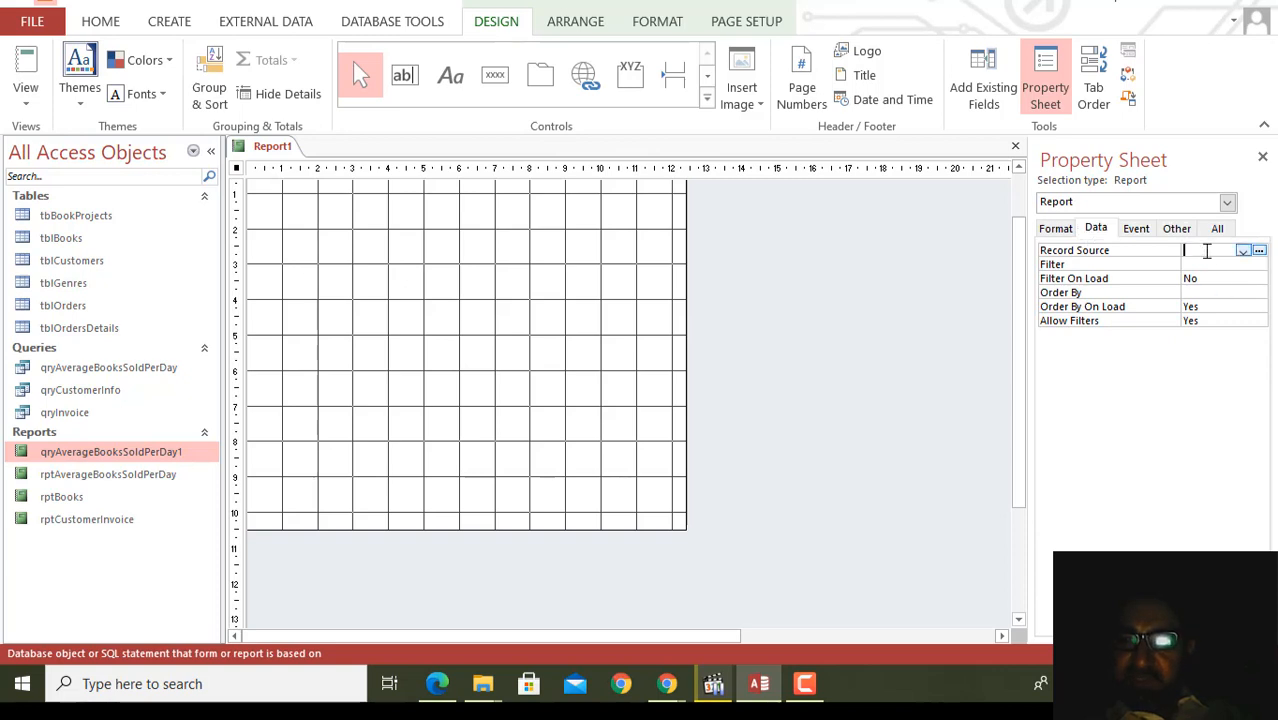
click(1243, 252)
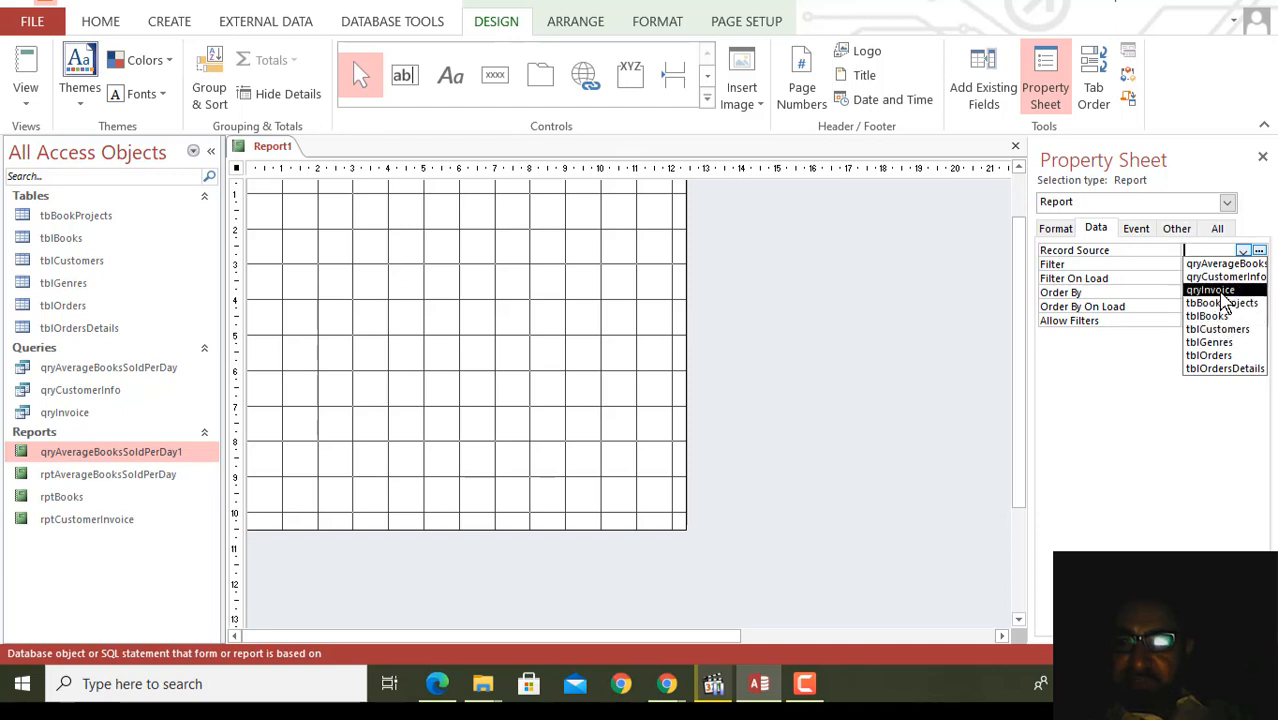
click(1221, 294)
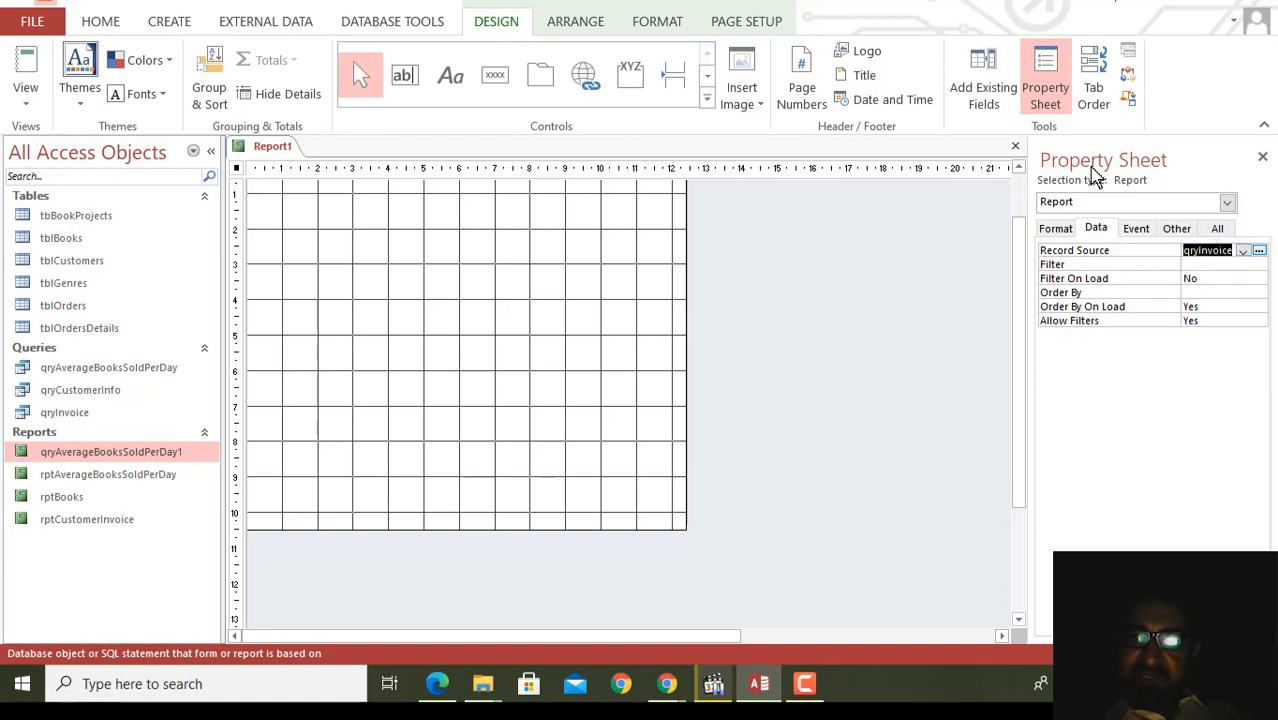
Step: Show the Field List and look through the fields the qryInvoice record source makes available
click(985, 105)
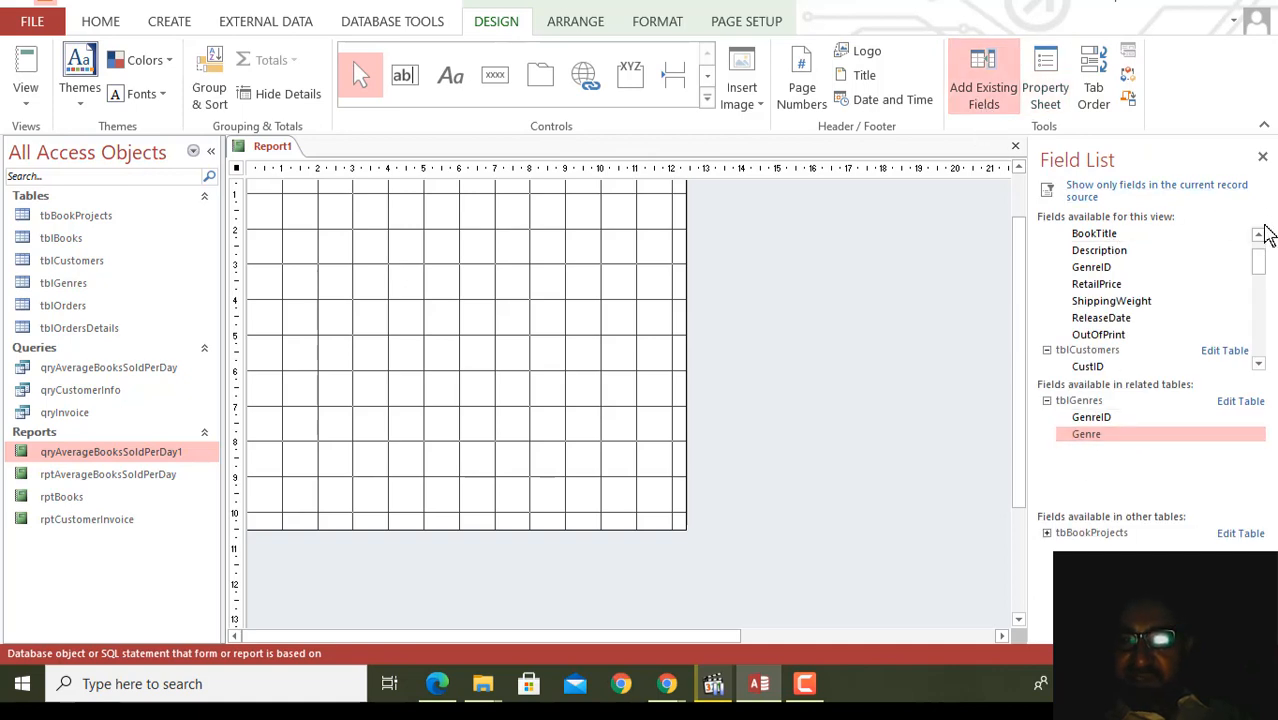
drag(1265, 268, 1260, 344)
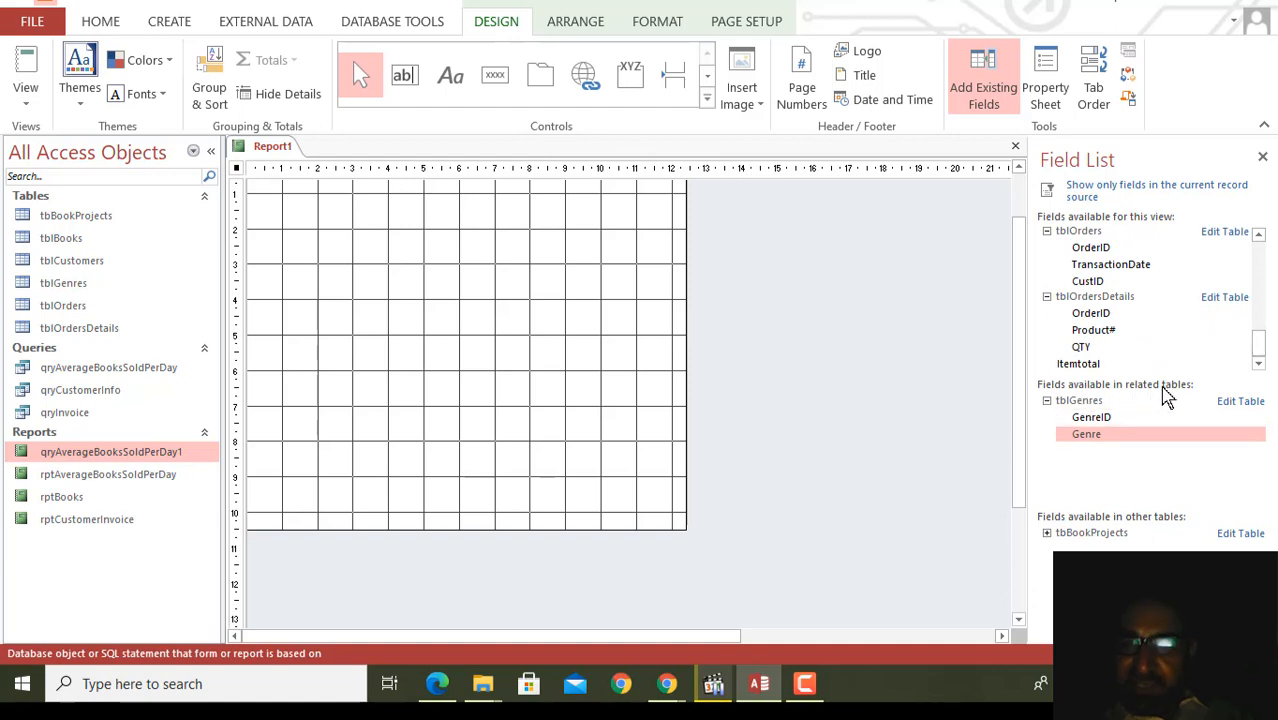
drag(1262, 348, 1258, 255)
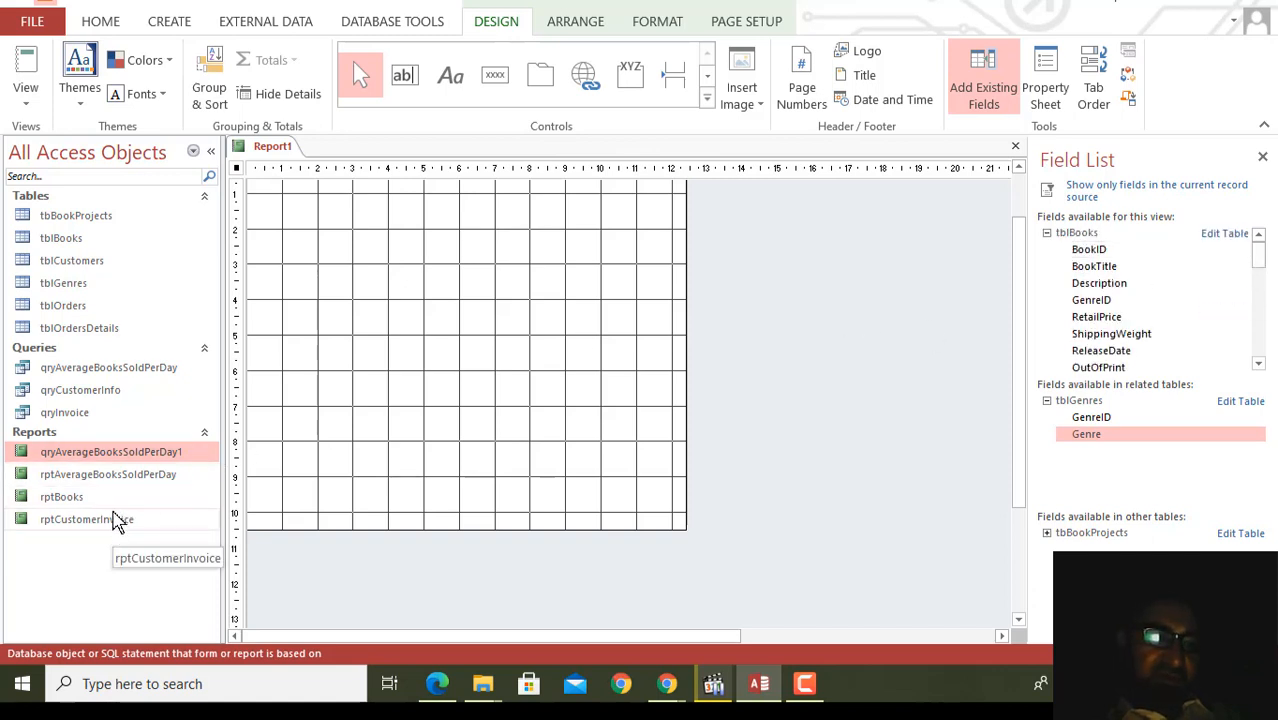
Step: Open the existing rptCustomerInvoice report in Report View to examine its layout
click(110, 532)
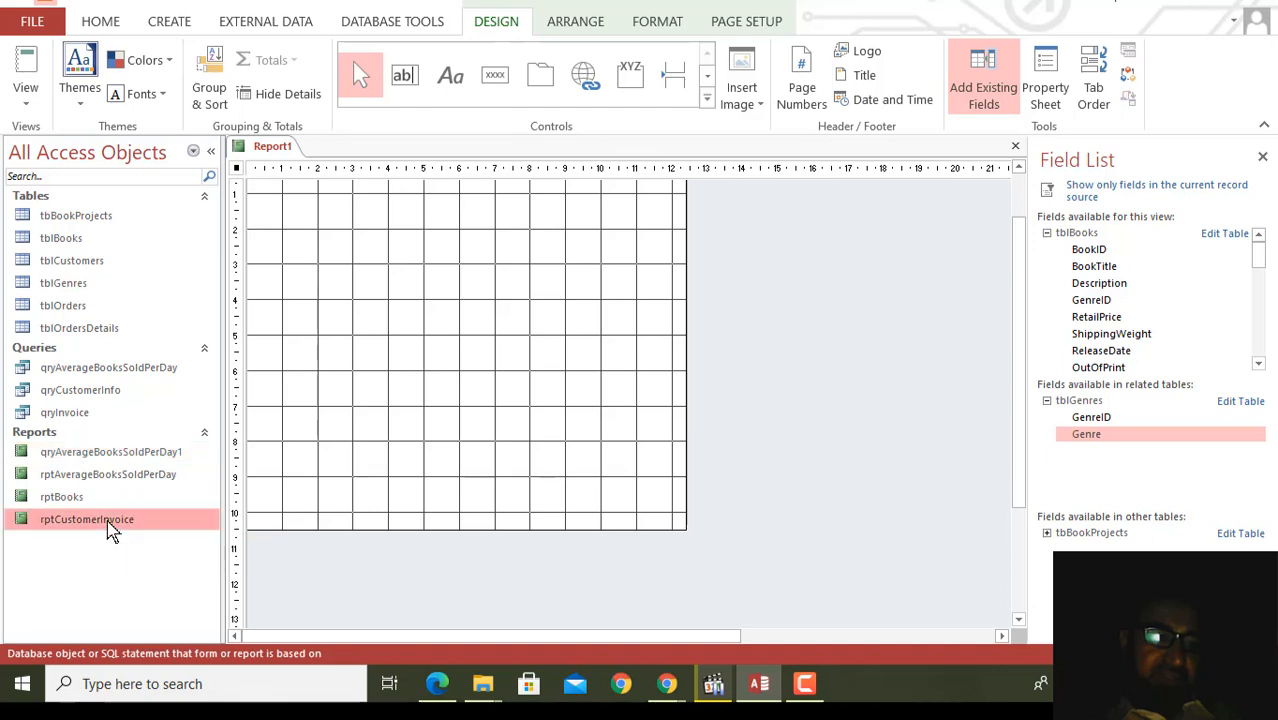
double_click(110, 532)
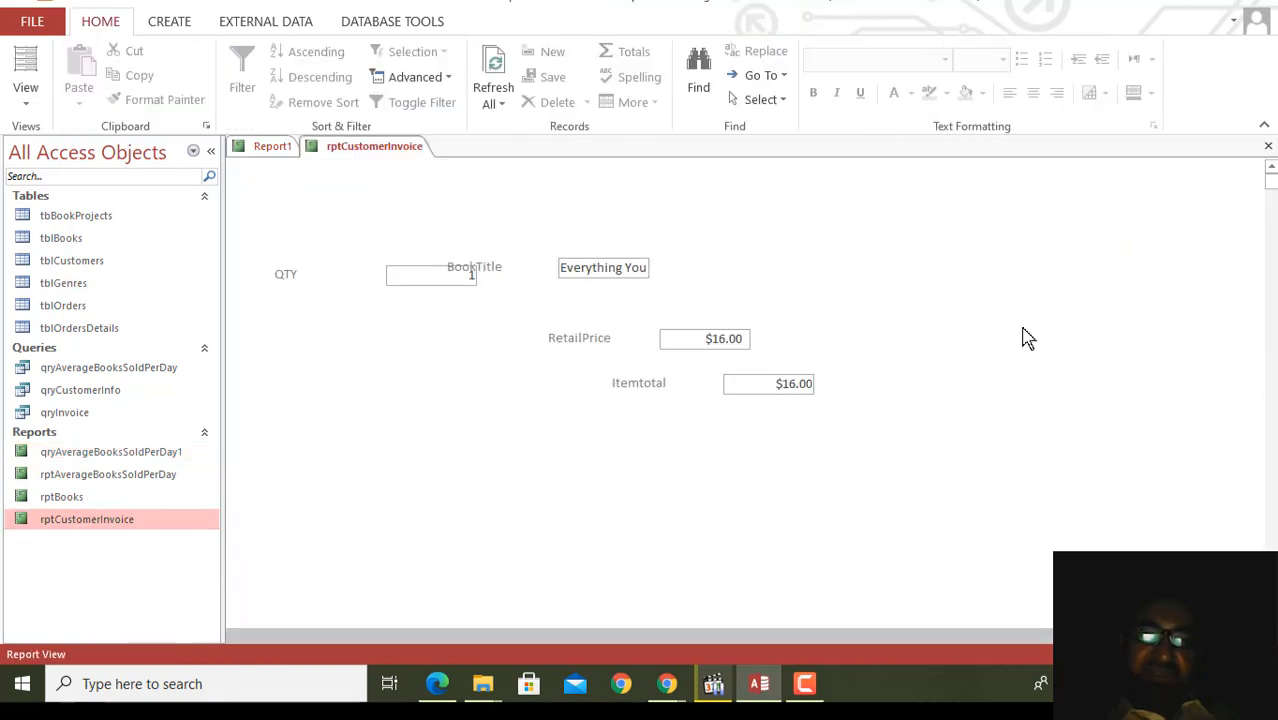
Step: Switch rptCustomerInvoice to Design View and hide the Field List to examine how its fields are arranged
click(30, 108)
click(80, 257)
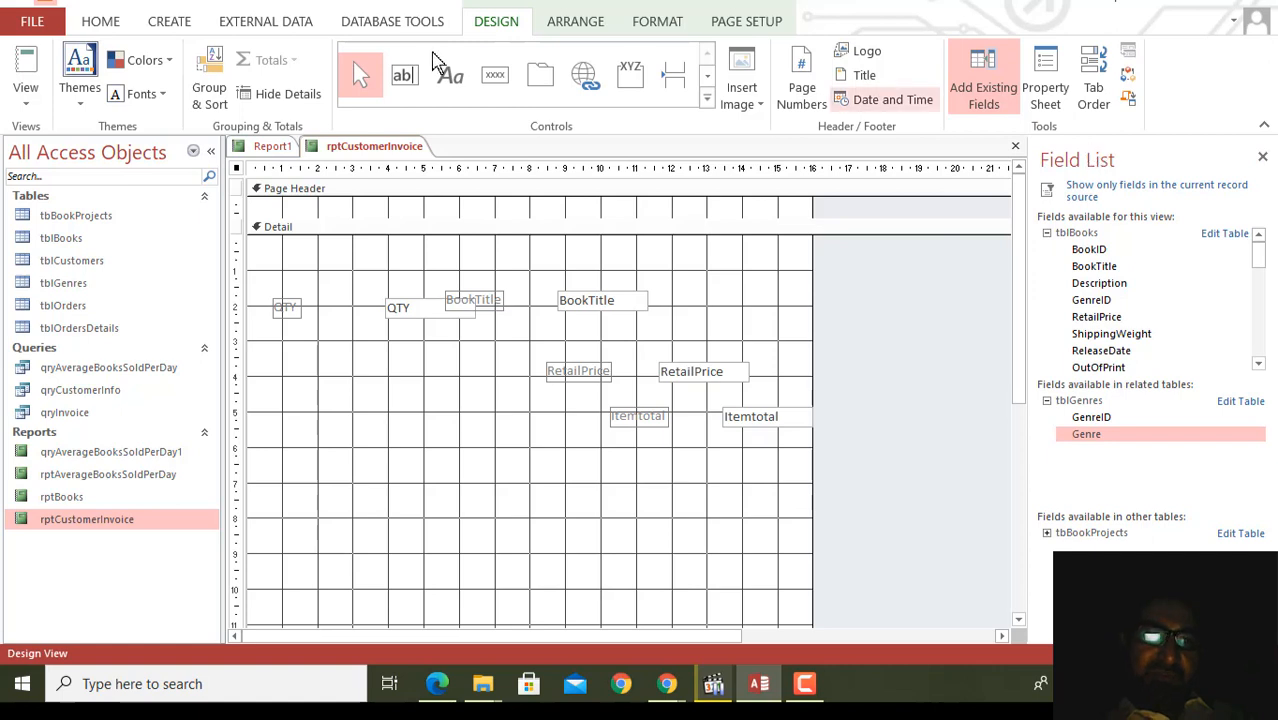
click(170, 24)
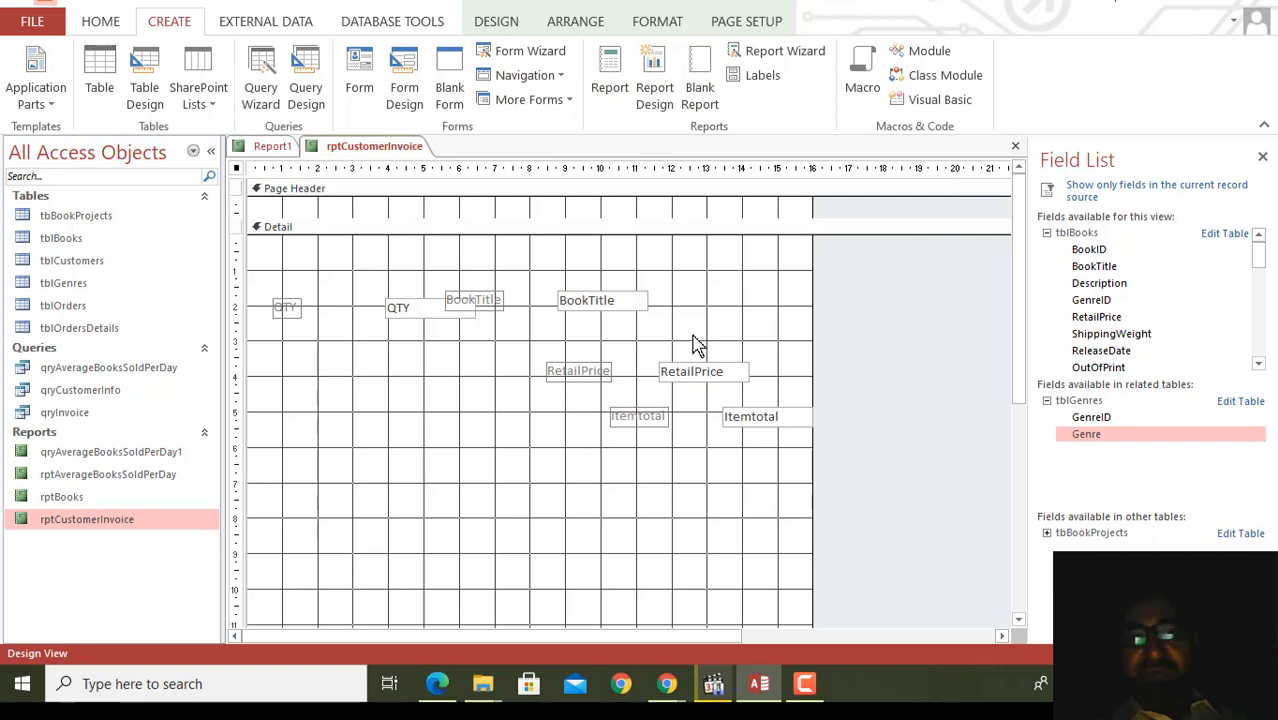
click(1263, 160)
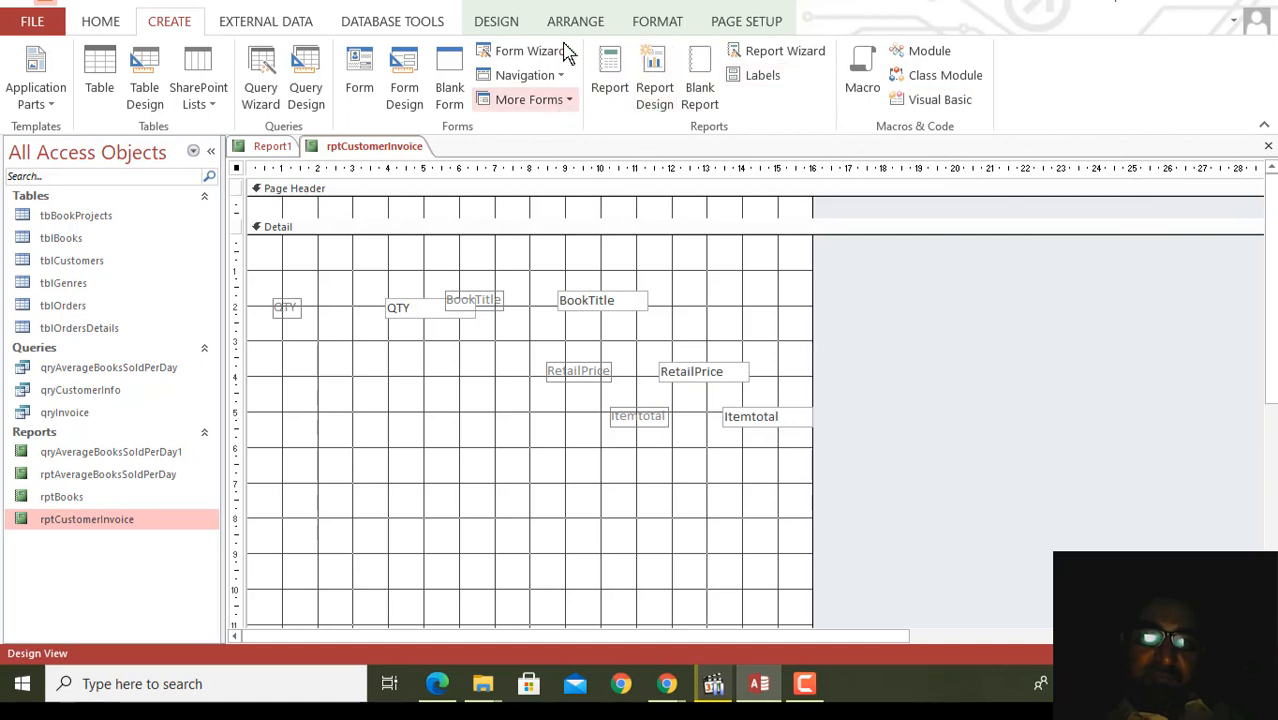
click(505, 24)
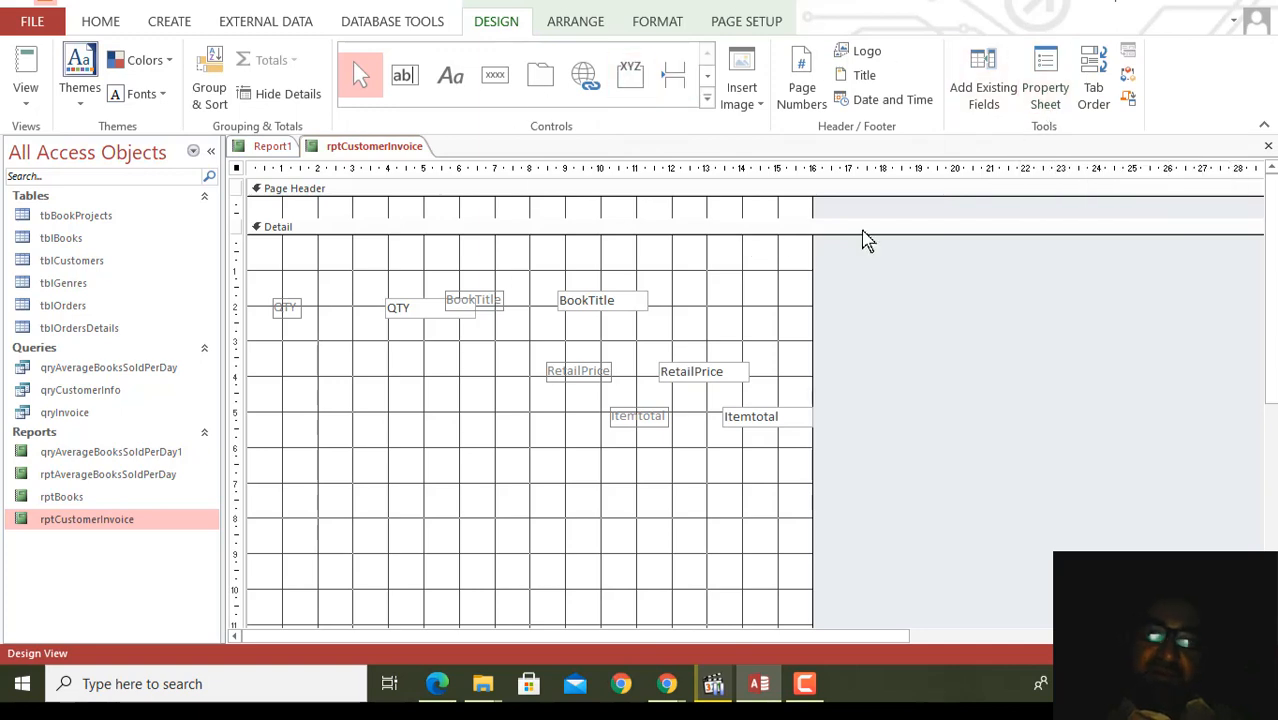
Step: Close the rptCustomerInvoice report and the Report1 report
click(1268, 146)
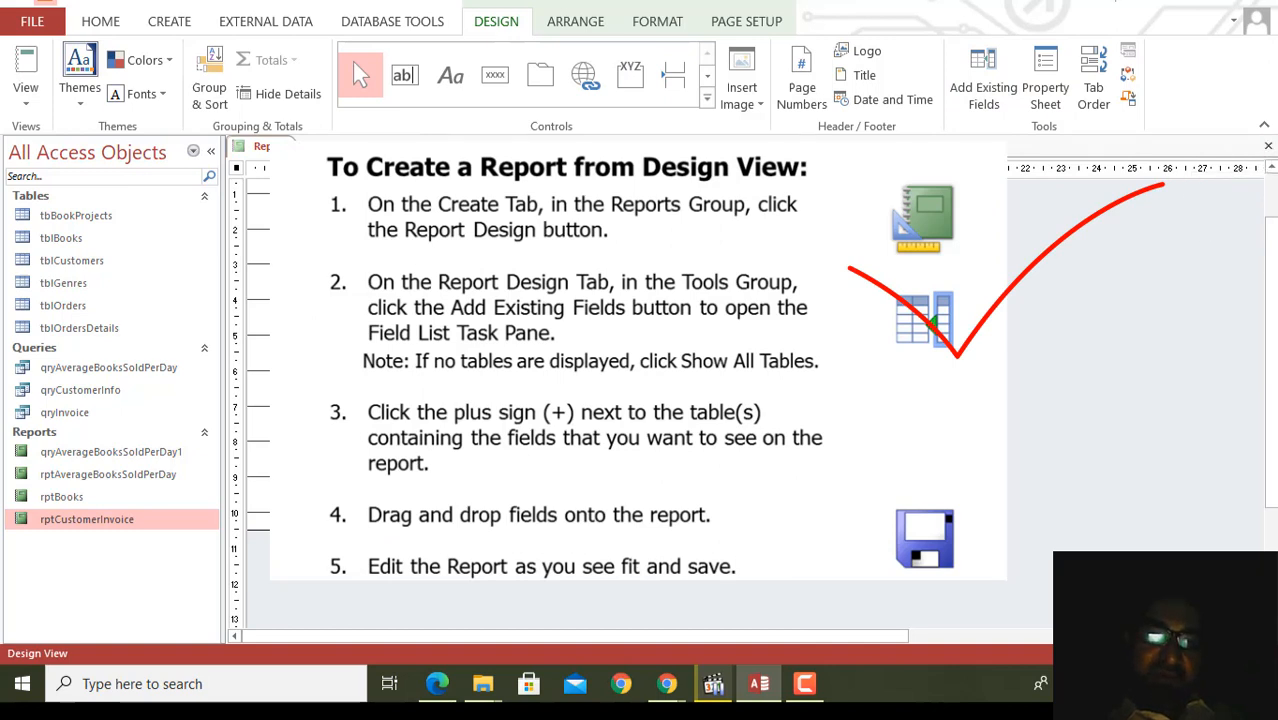
click(1268, 146)
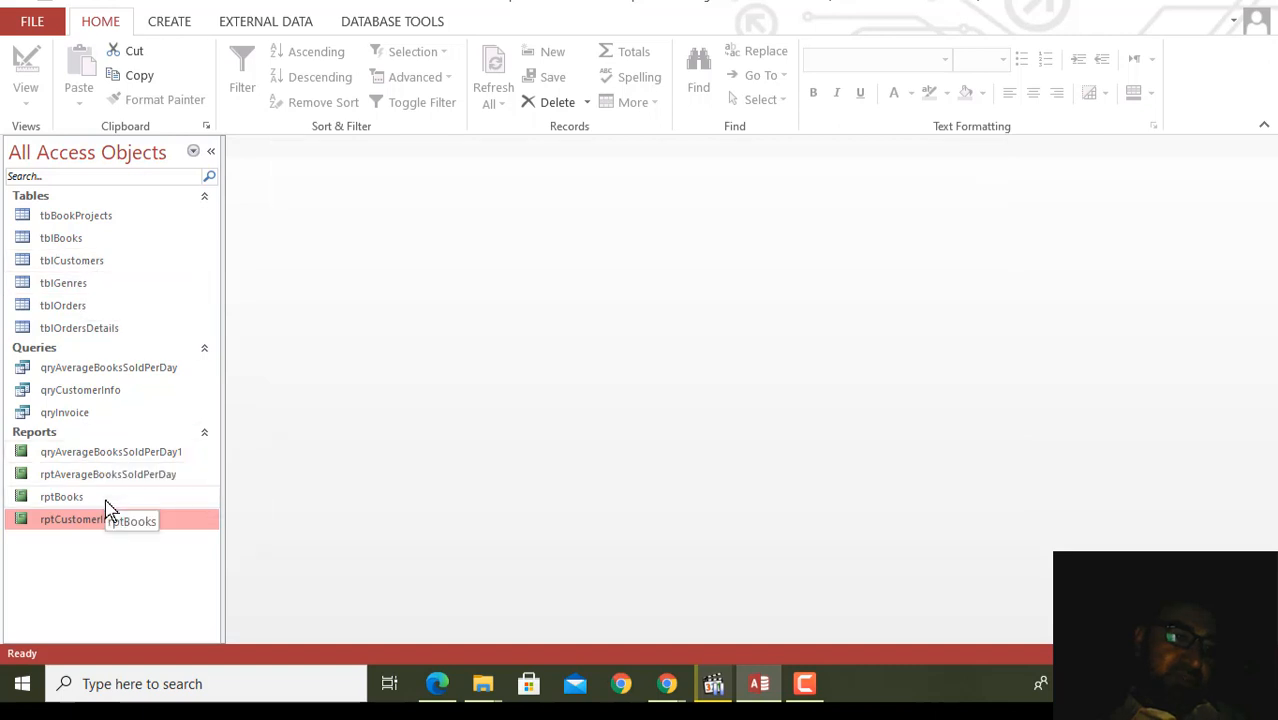
Step: Start the Label Wizard with the qryCustomerInfo query as the source of the labels
click(107, 396)
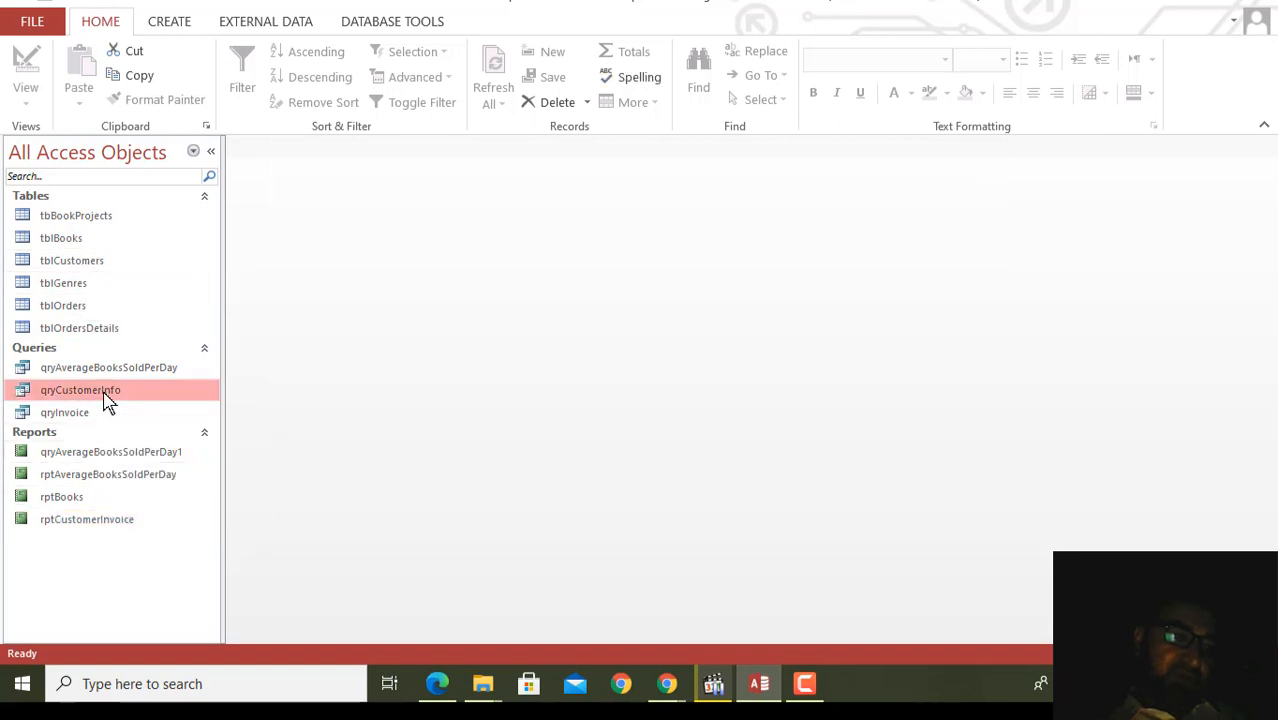
click(170, 26)
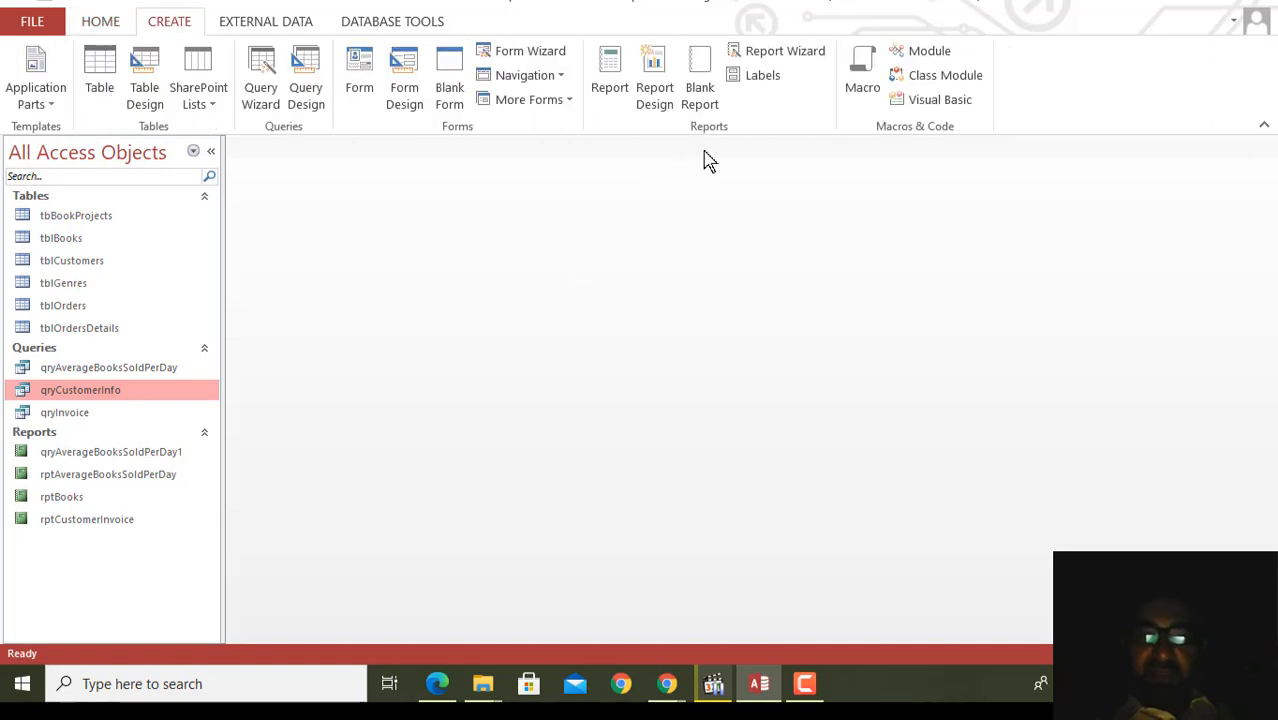
click(755, 88)
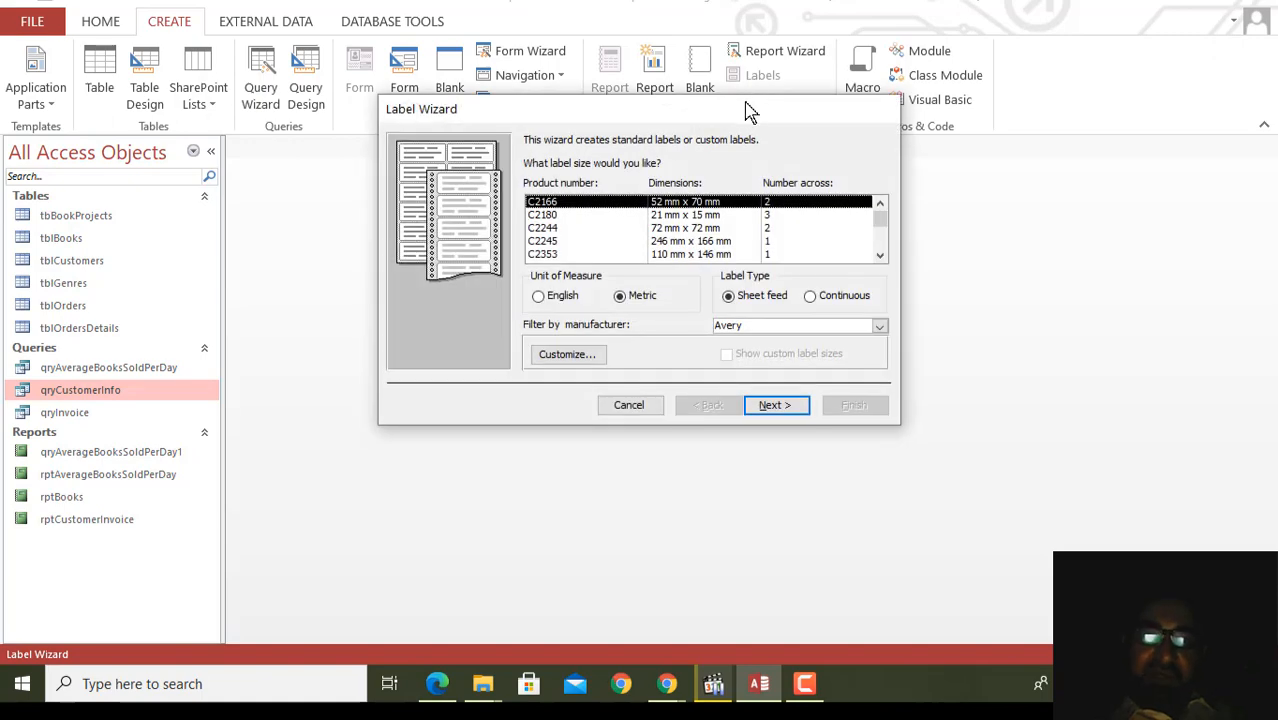
drag(750, 110, 785, 172)
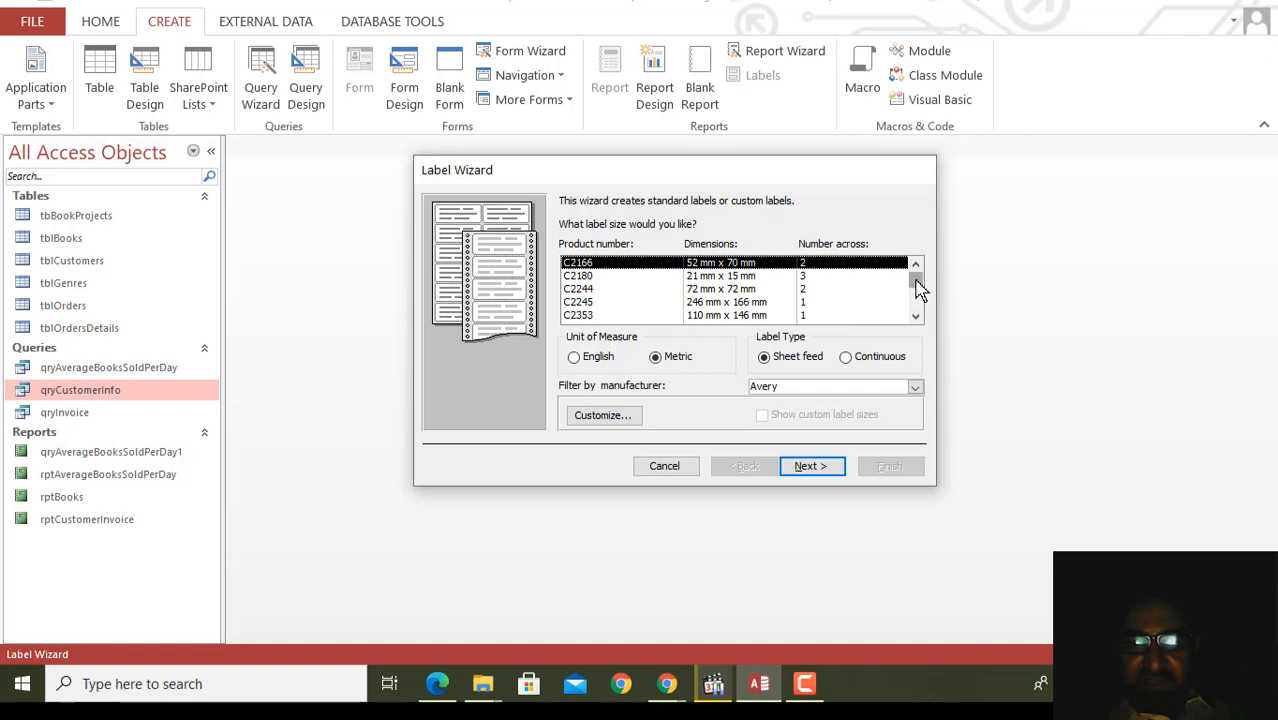
Step: Look through the label manufacturers and filter the label sizes by HP
drag(918, 287, 918, 287)
click(916, 387)
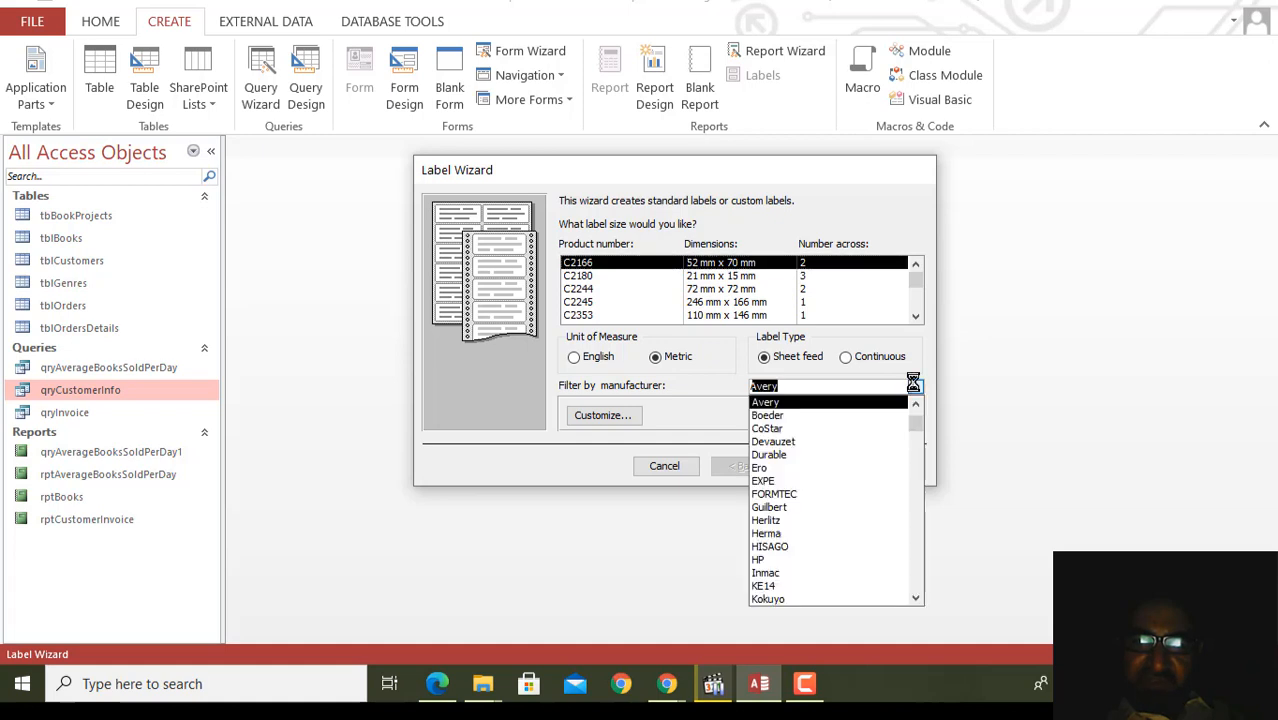
drag(916, 423, 921, 479)
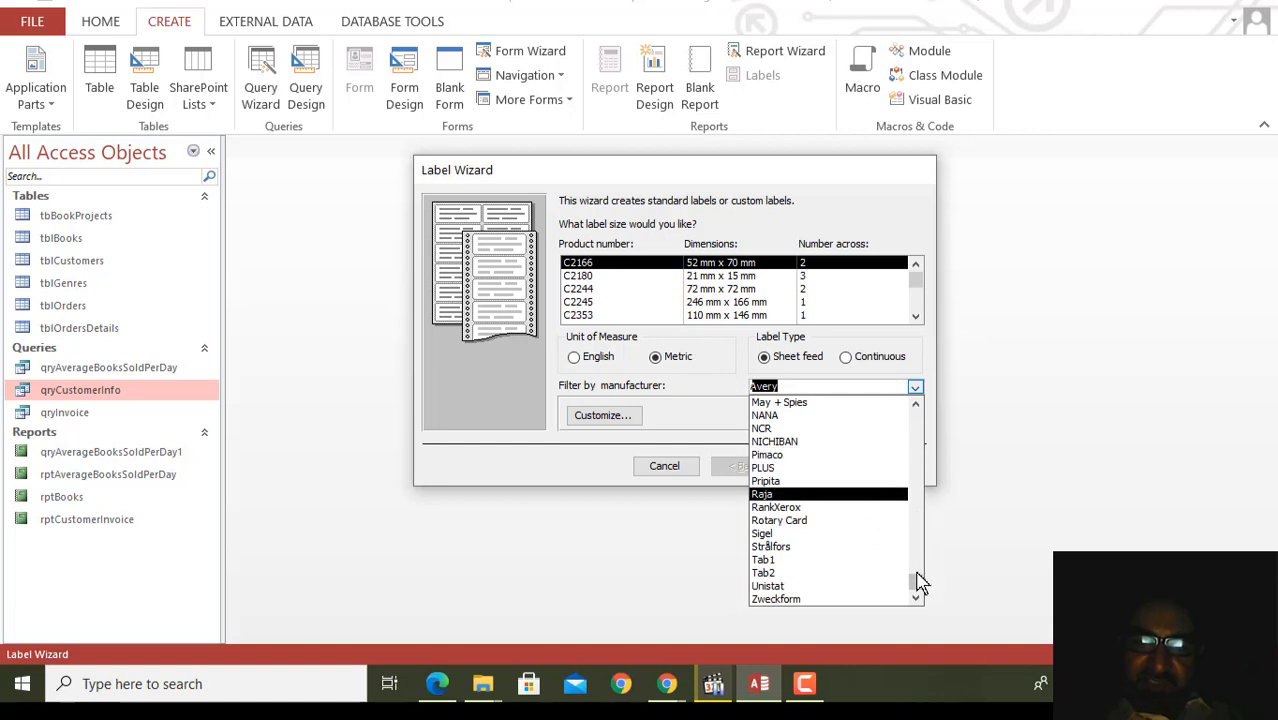
drag(918, 585, 910, 474)
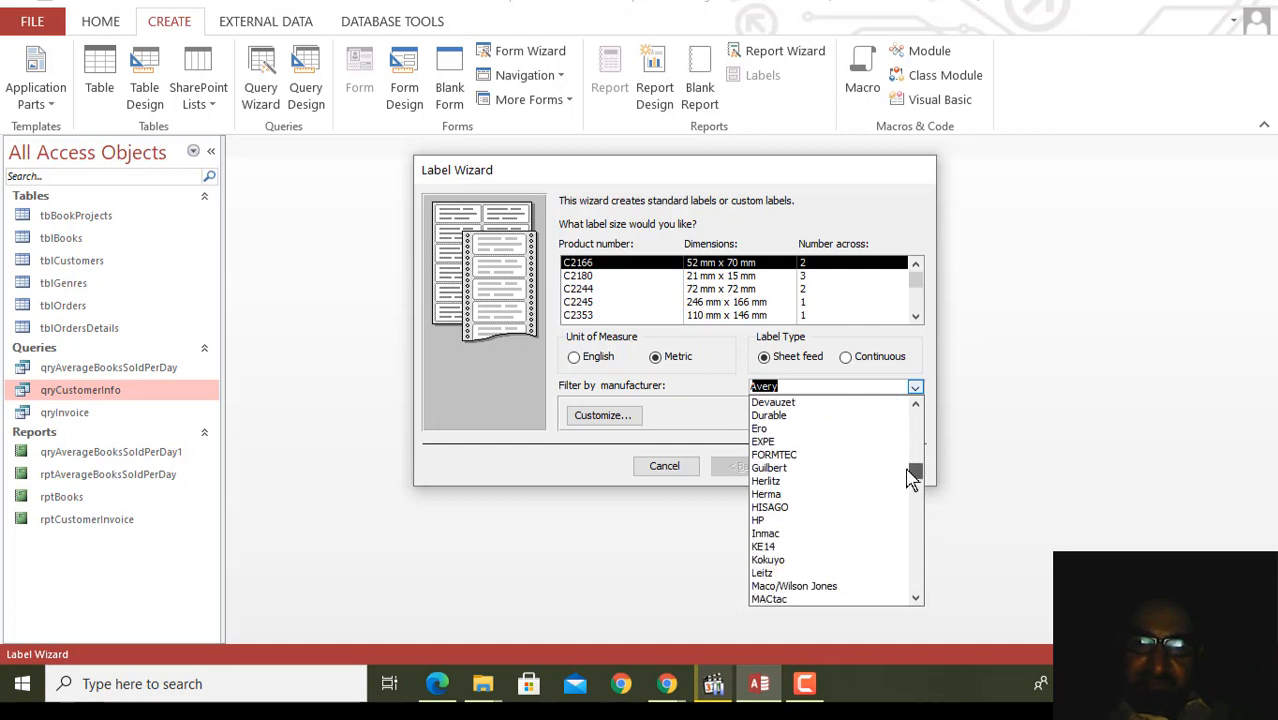
click(766, 520)
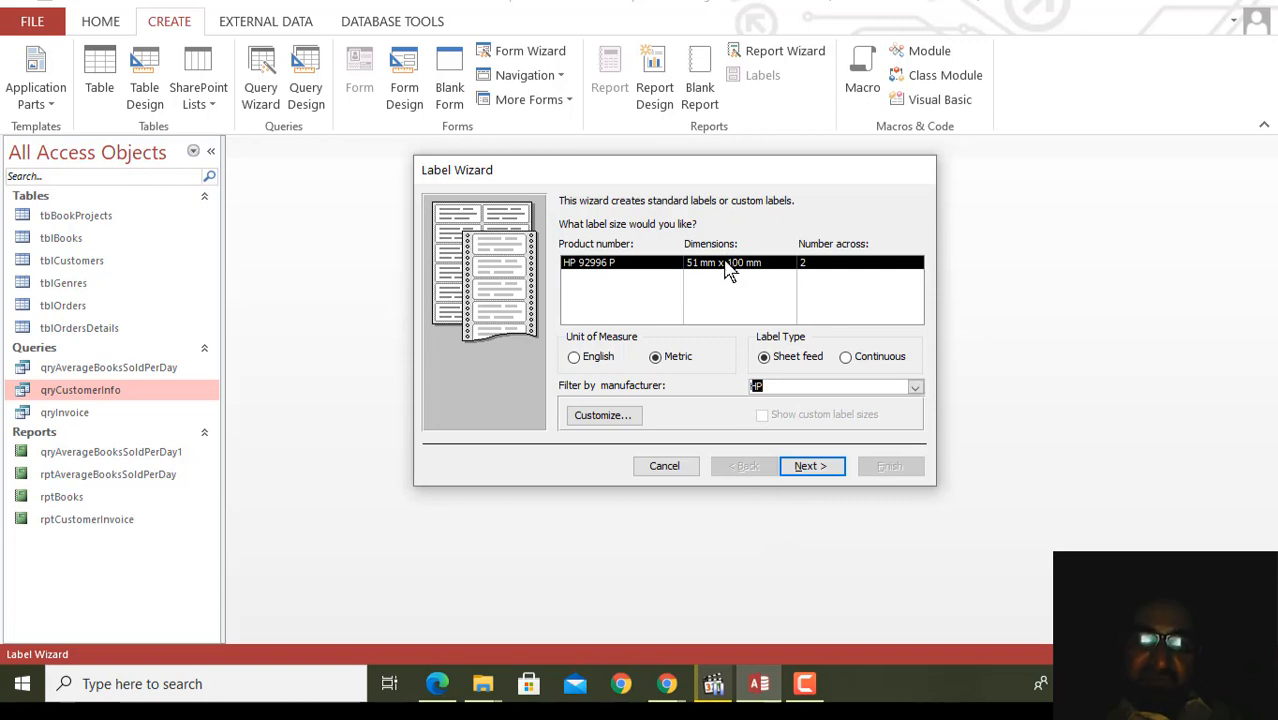
click(728, 270)
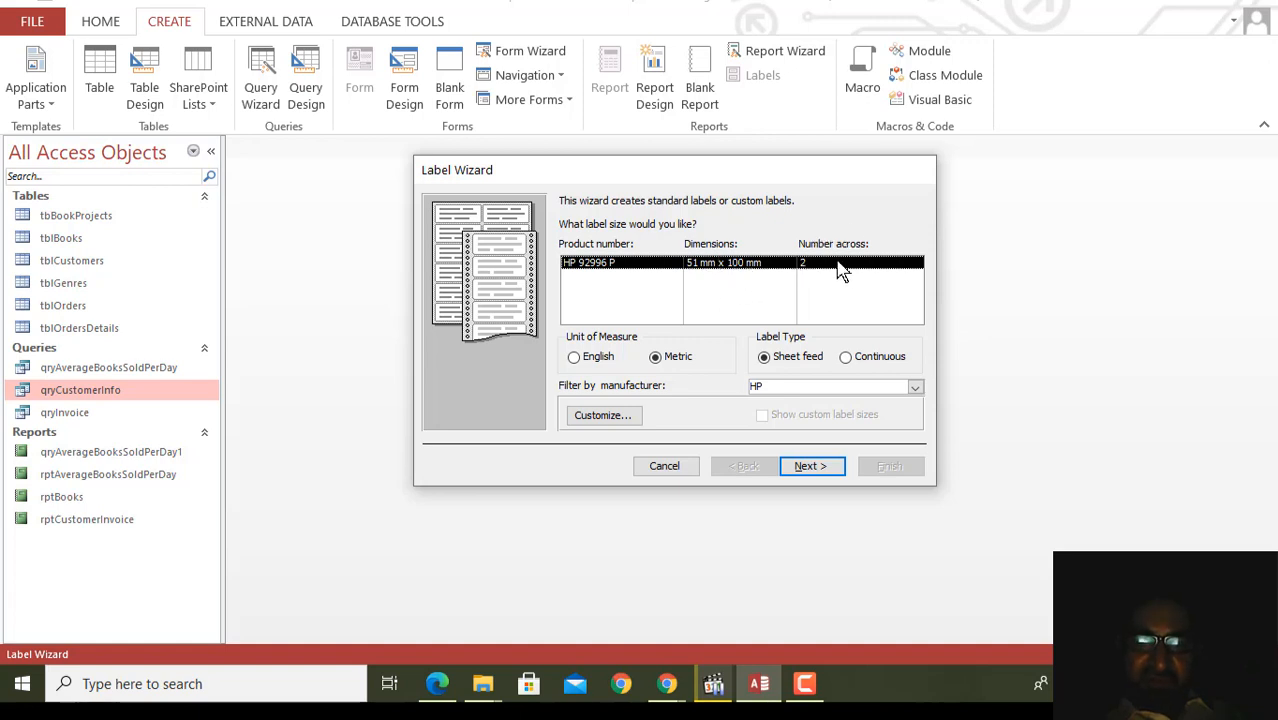
Step: Choose the PLUS manufacturer's WT-508 label, 64.0 mm x 33.9 mm, three across, and accept the default text appearance
click(916, 389)
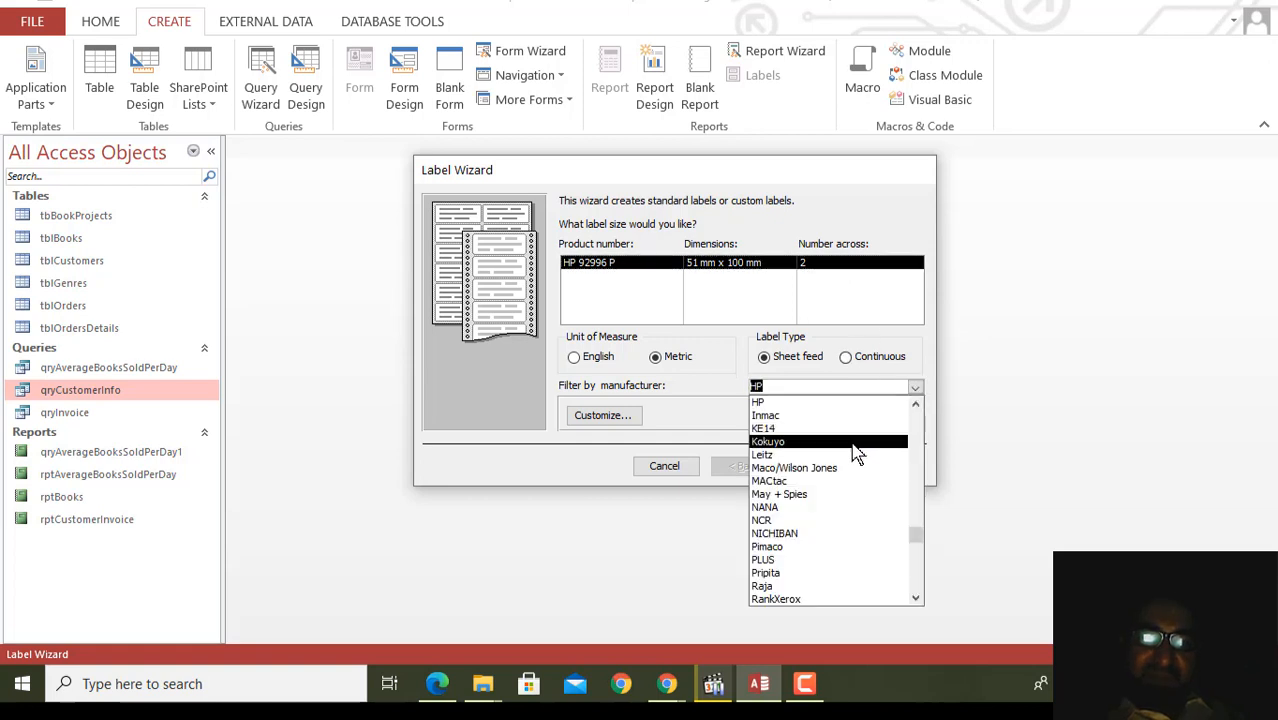
click(822, 560)
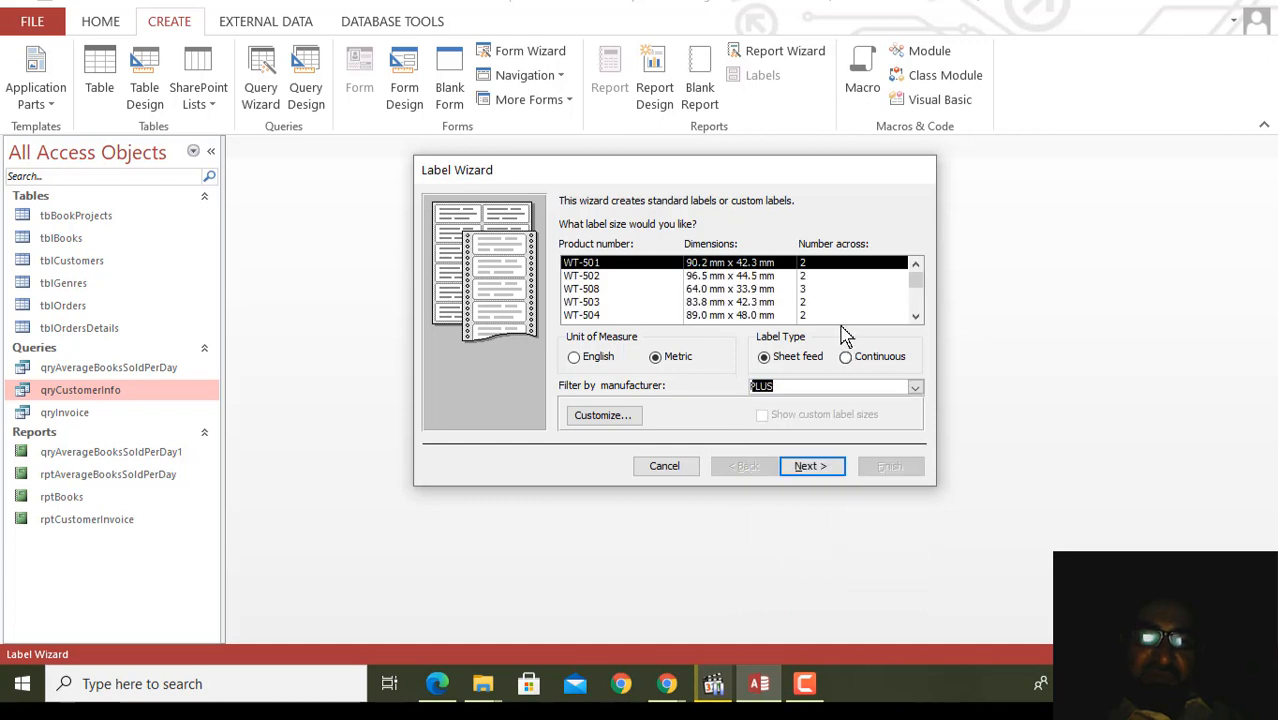
click(804, 289)
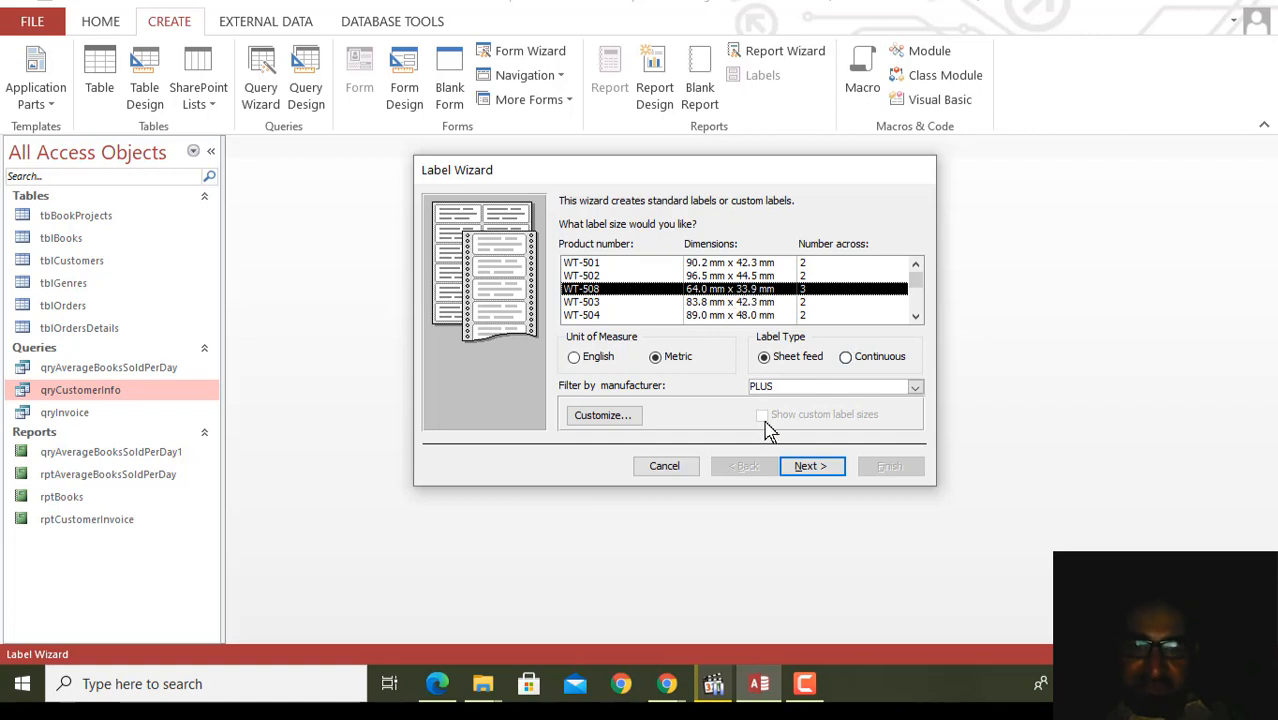
click(810, 467)
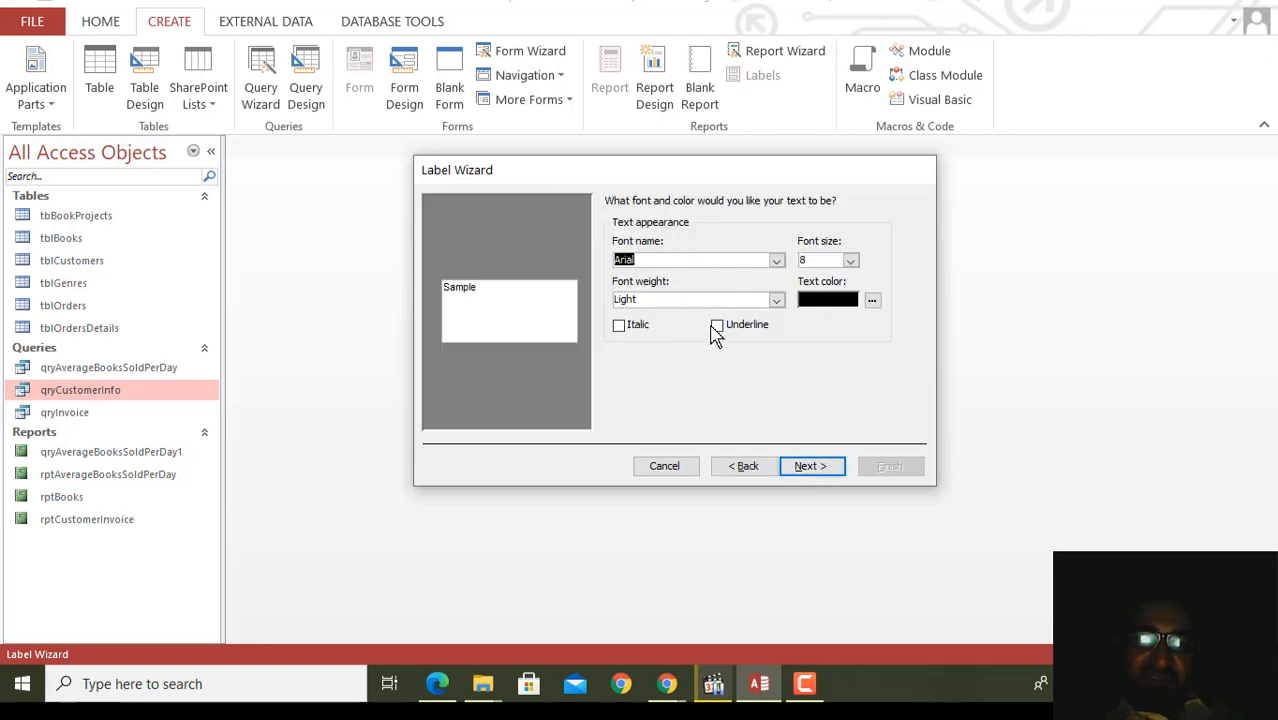
click(826, 469)
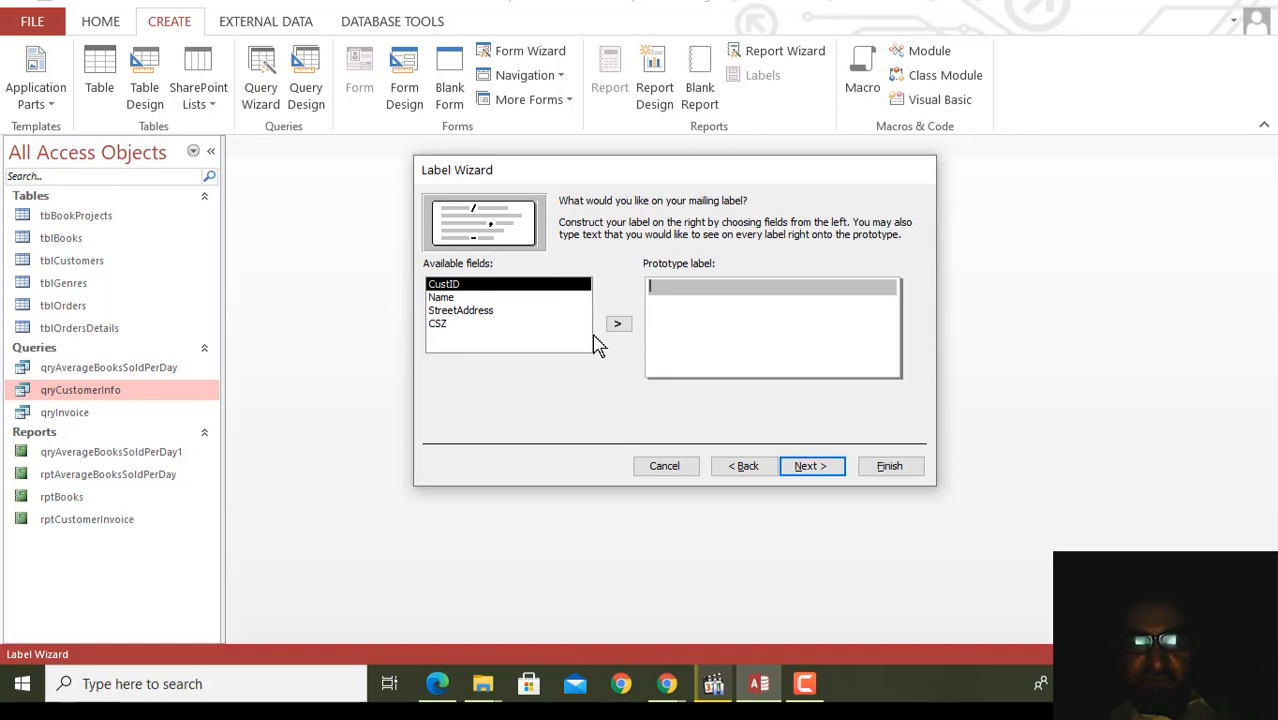
Step: Build the prototype label with the Name, StreetAddress and CSZ fields on three separate lines
click(445, 298)
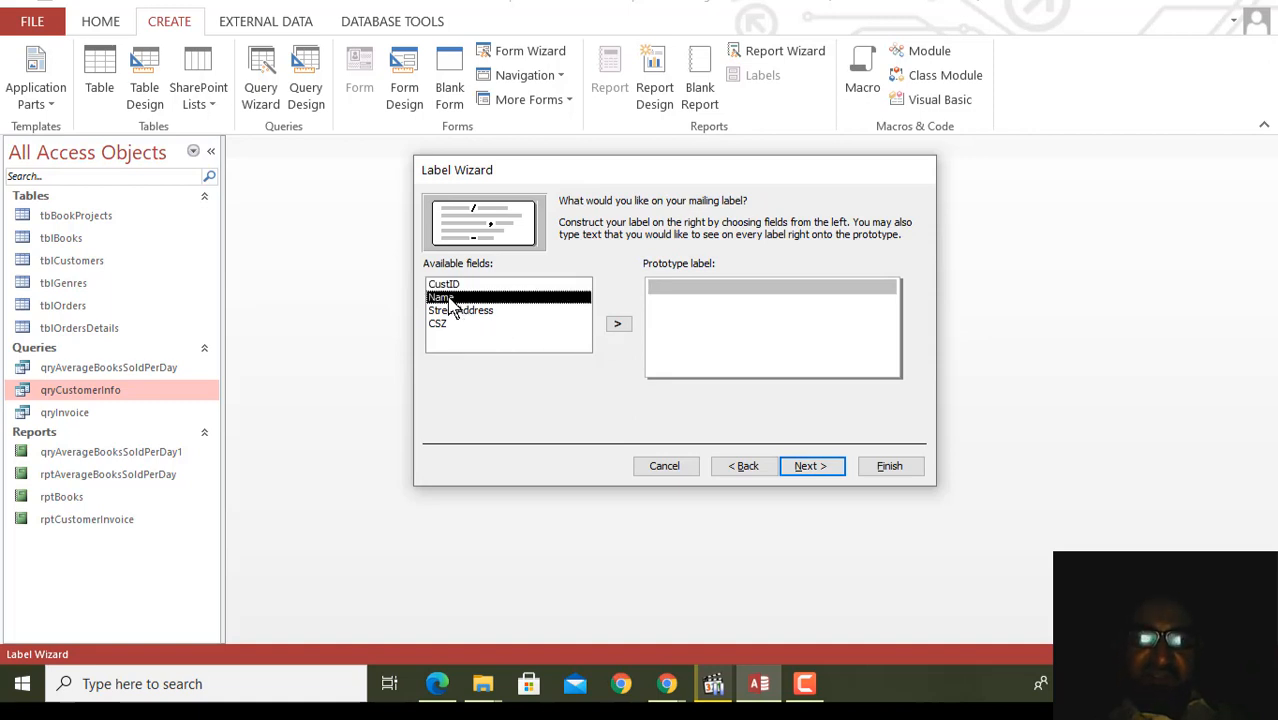
click(617, 327)
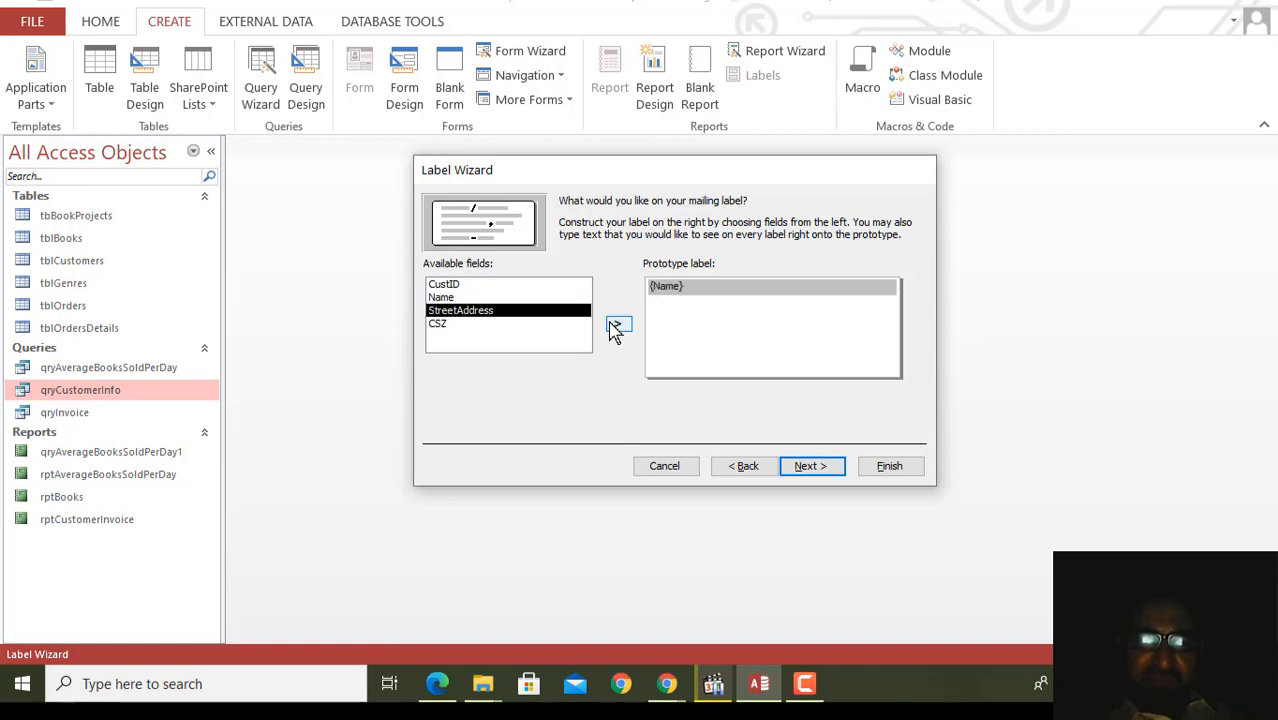
click(689, 300)
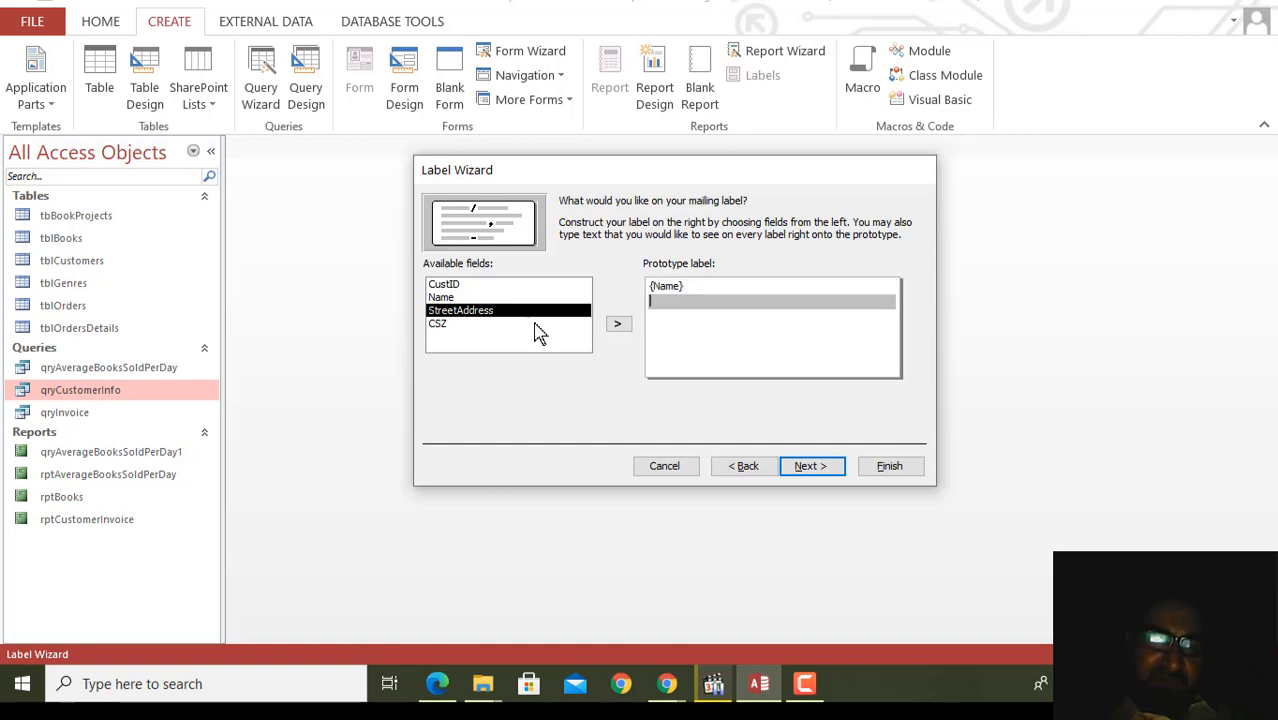
click(617, 327)
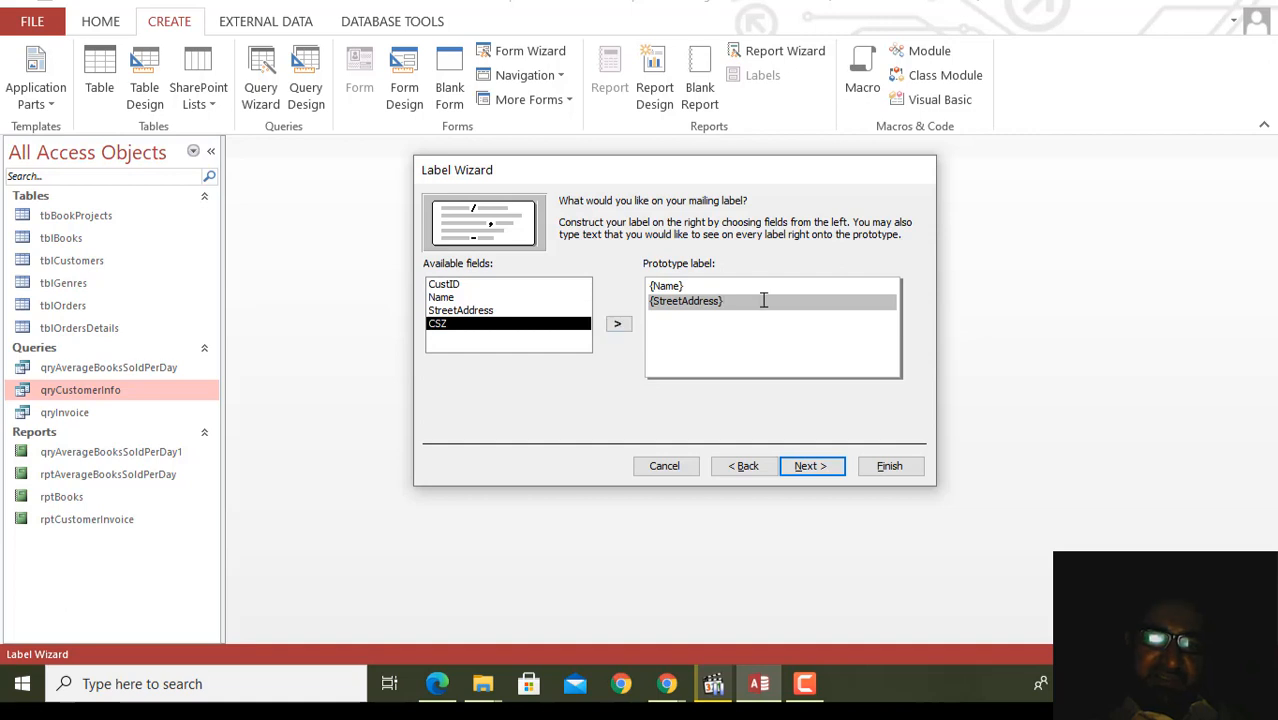
key(Return)
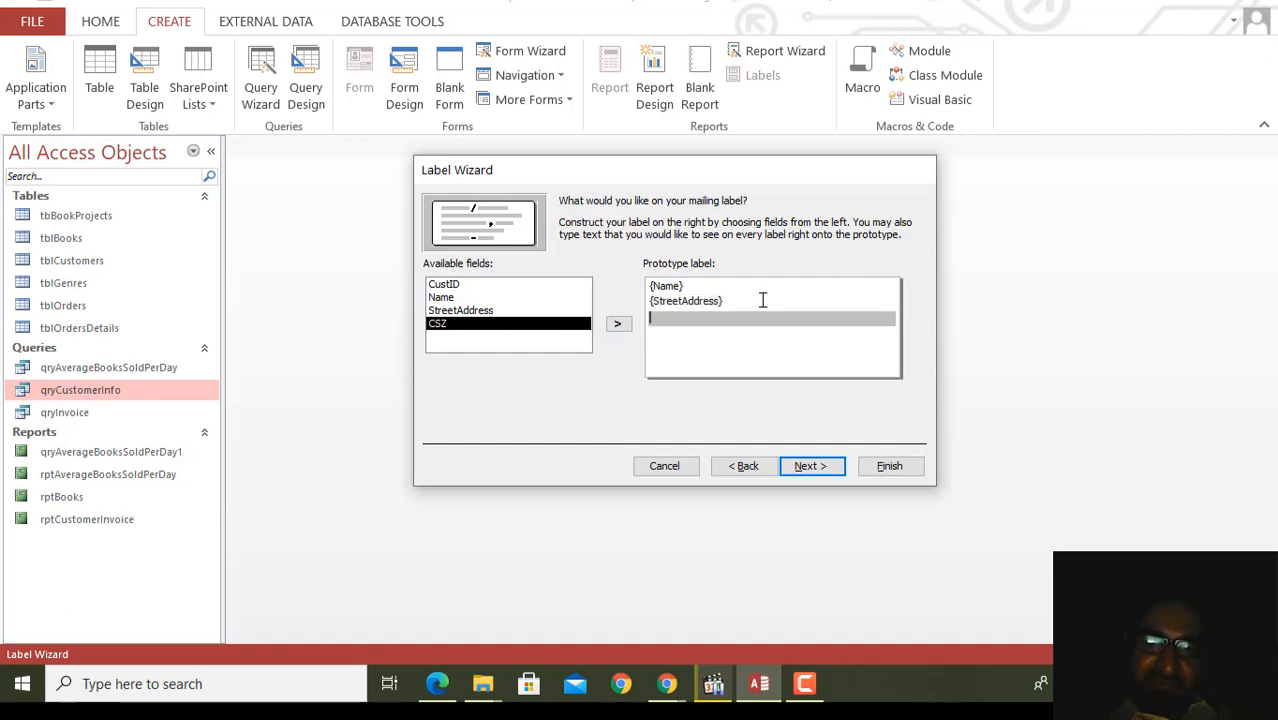
click(617, 327)
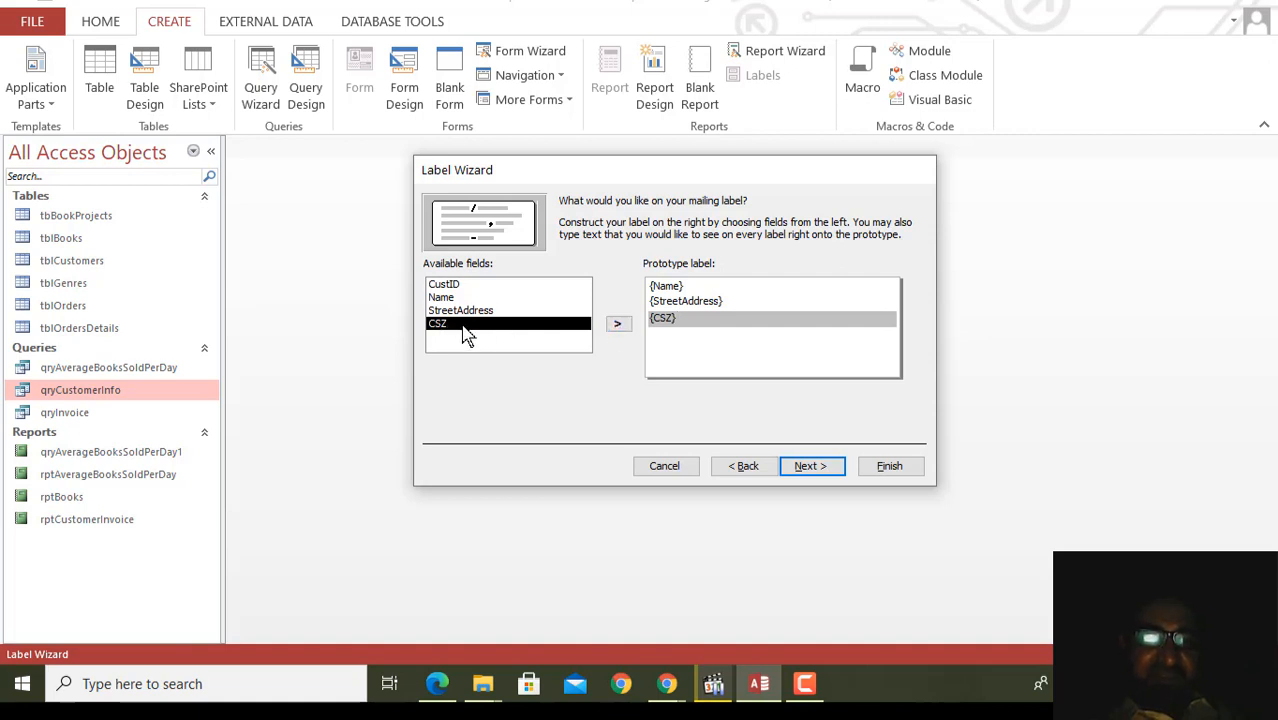
click(812, 466)
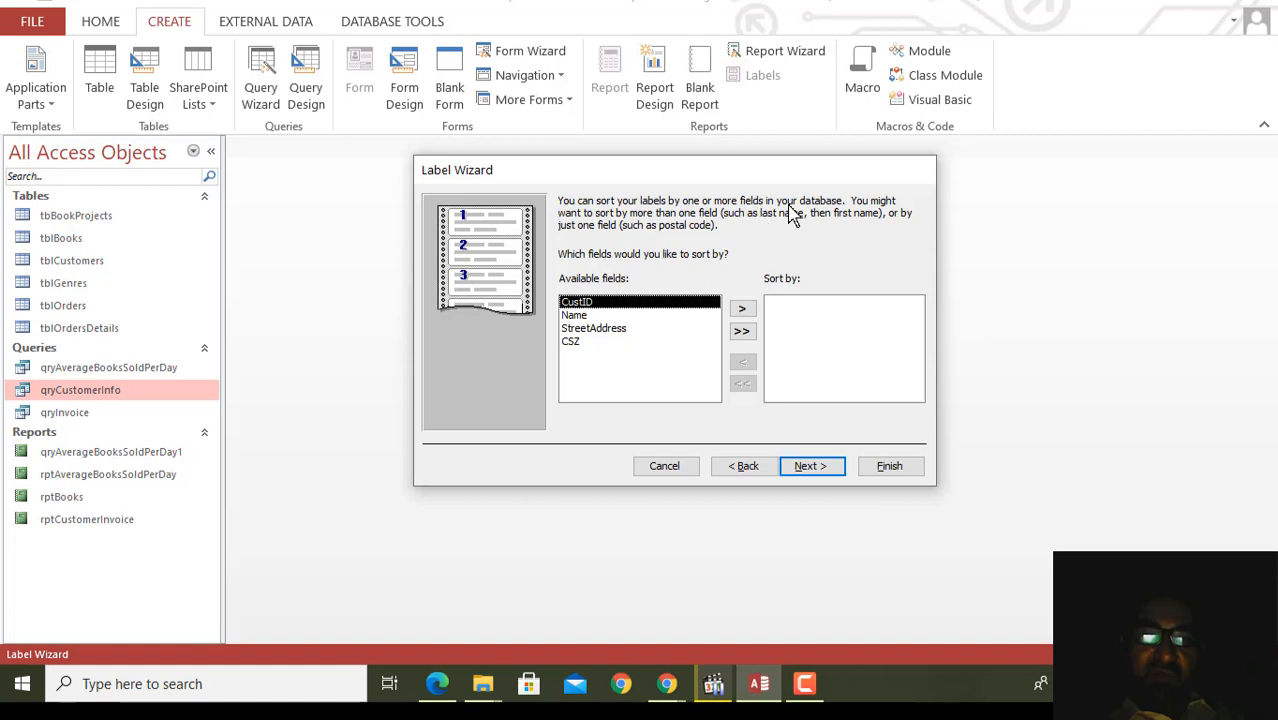
Step: Sort the labels by the Name field and continue to the wizard's final page
click(621, 318)
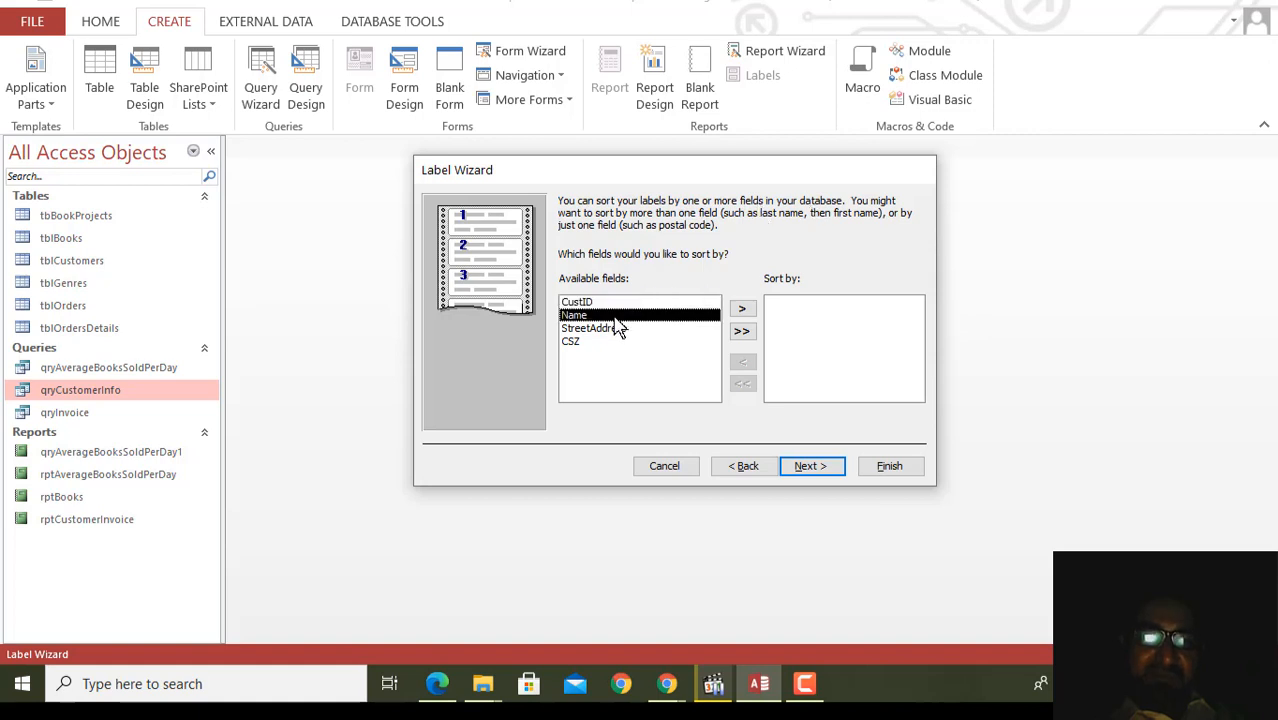
click(744, 310)
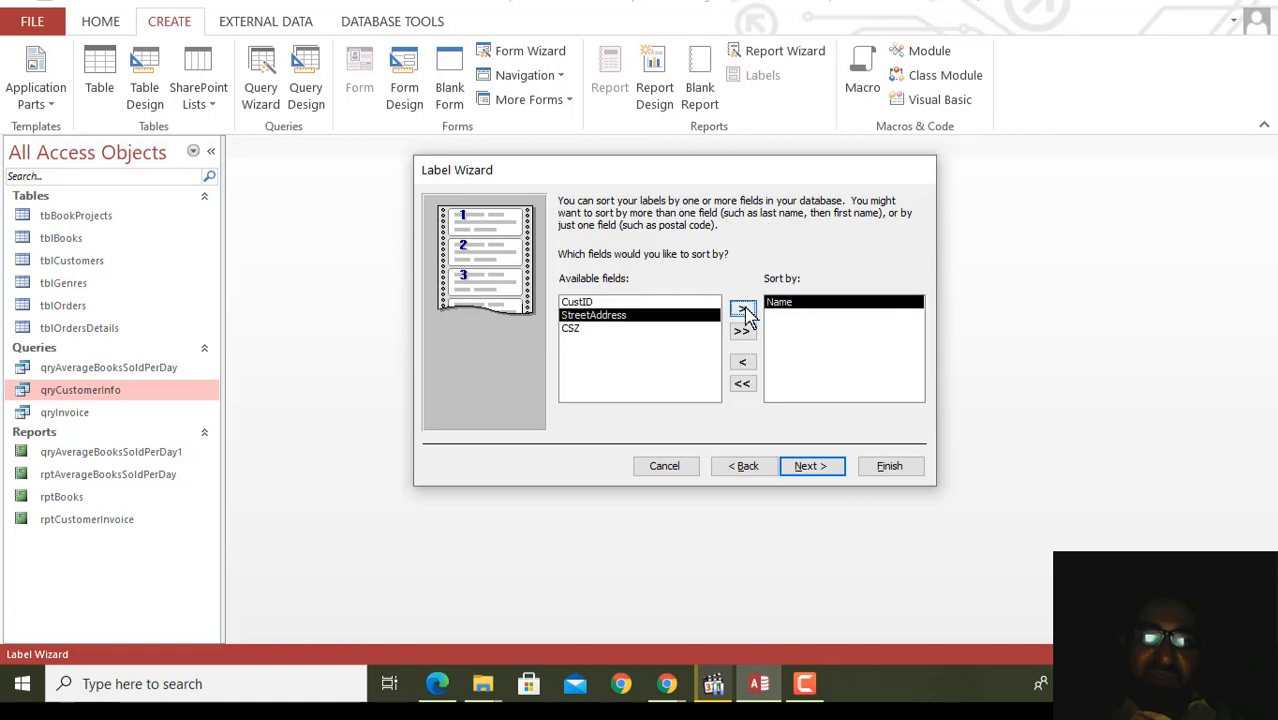
click(811, 467)
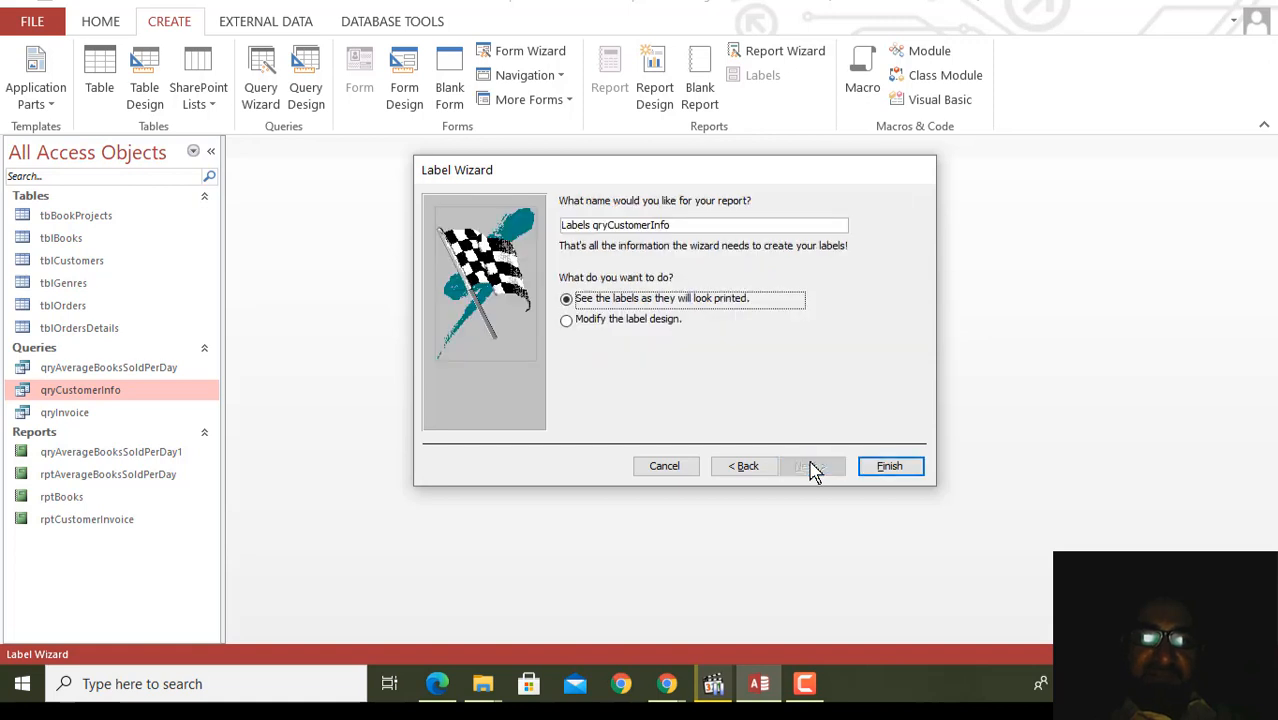
Step: Name the label report rptCustomerInfoLabels
click(608, 226)
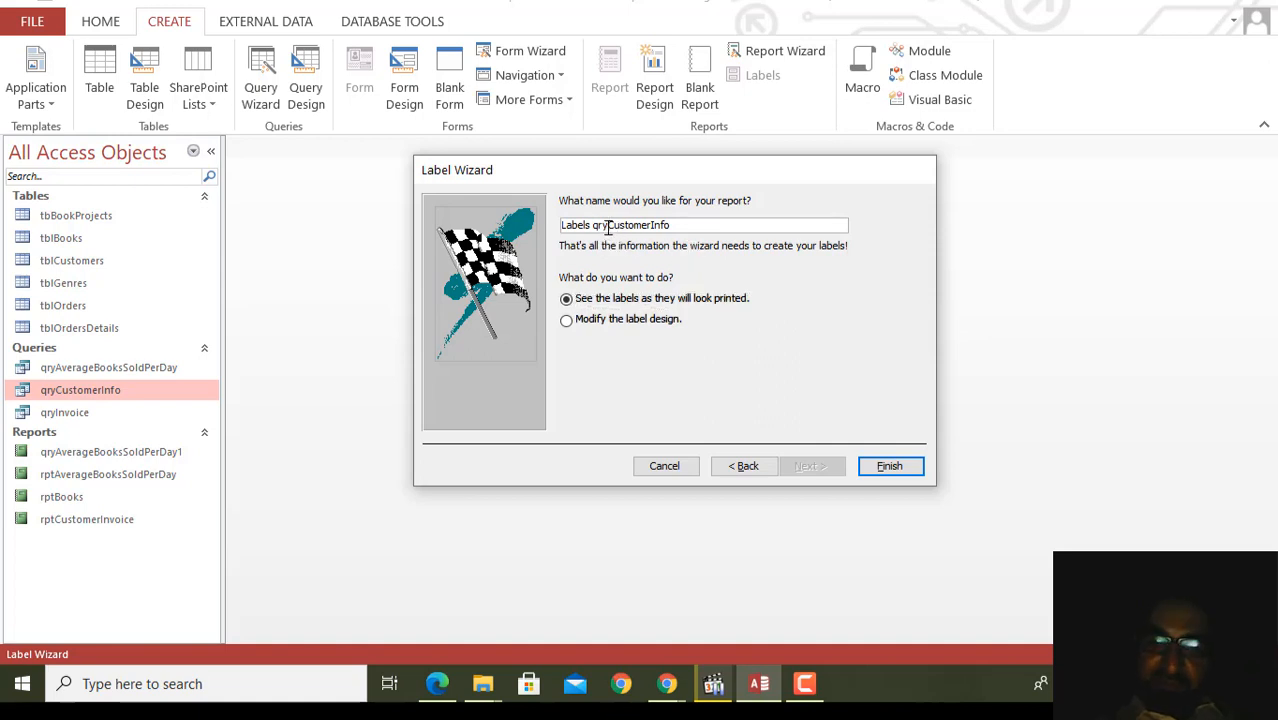
key(BackSpace)
key(BackSpace)
key(BackSpace)
key(BackSpace)
key(BackSpace)
key(BackSpace)
key(BackSpace)
key(BackSpace)
key(BackSpace)
key(BackSpace)
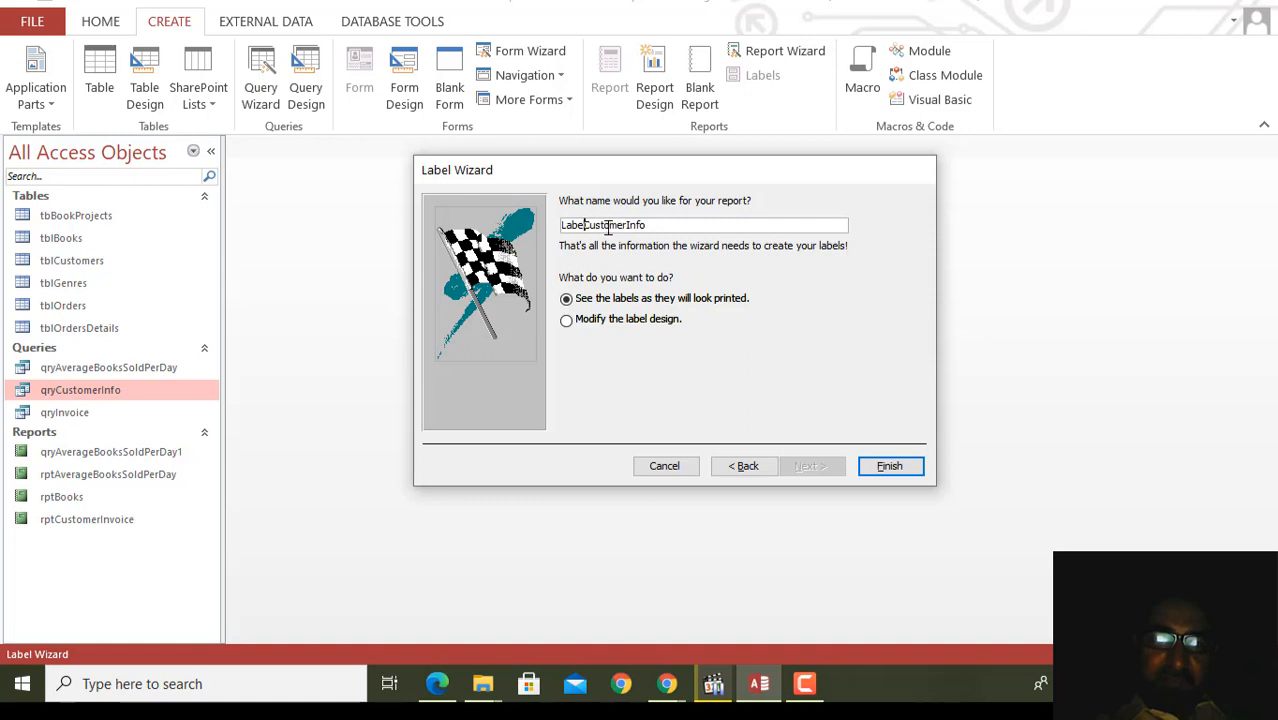
key(BackSpace)
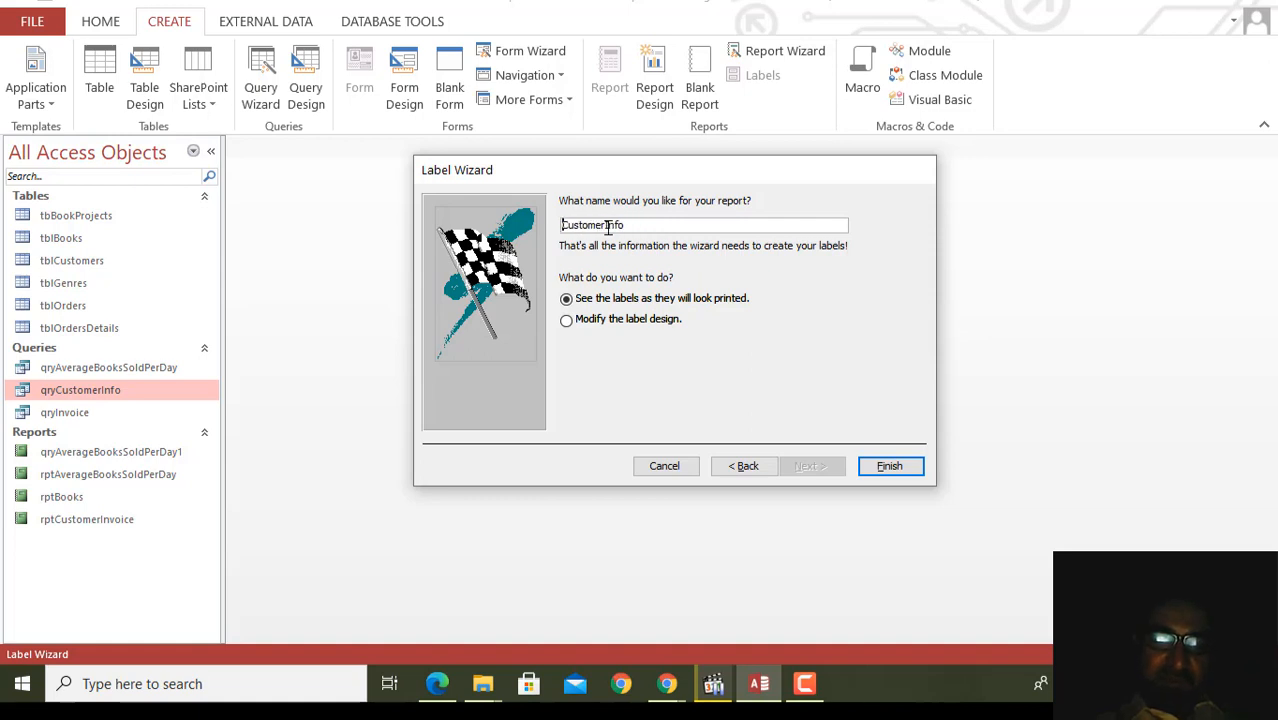
text(rpt)
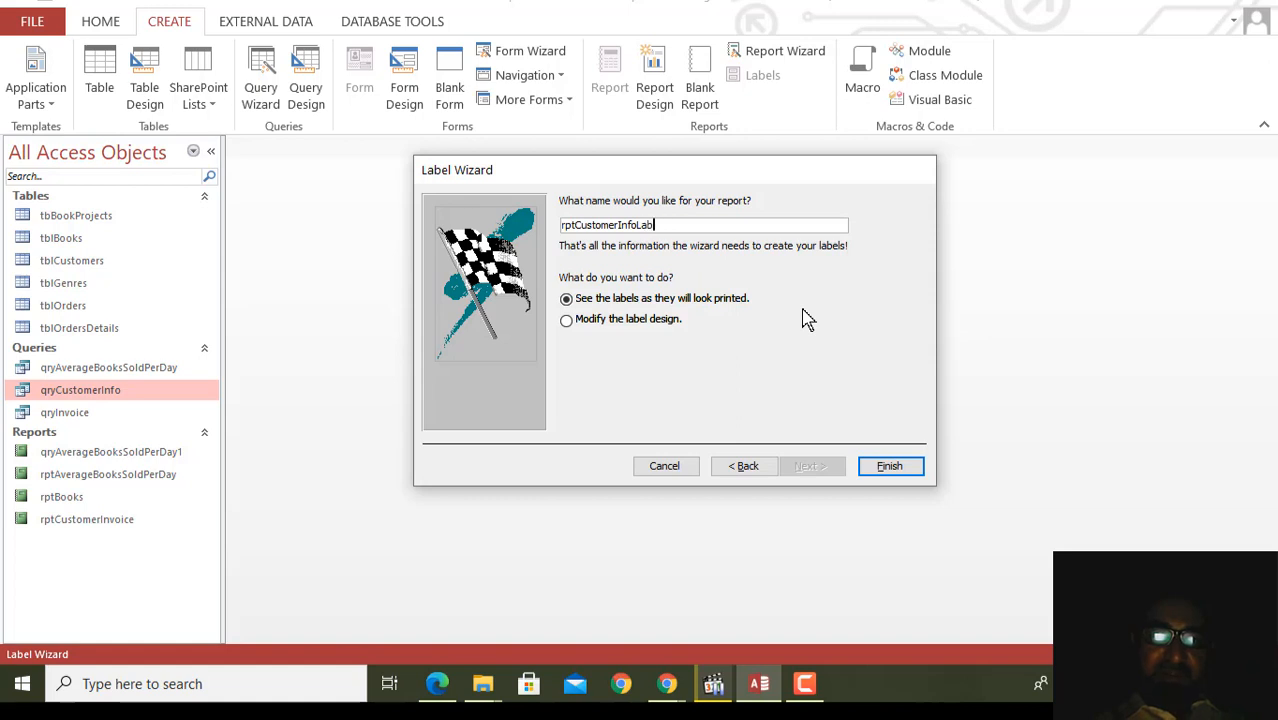
text(els)
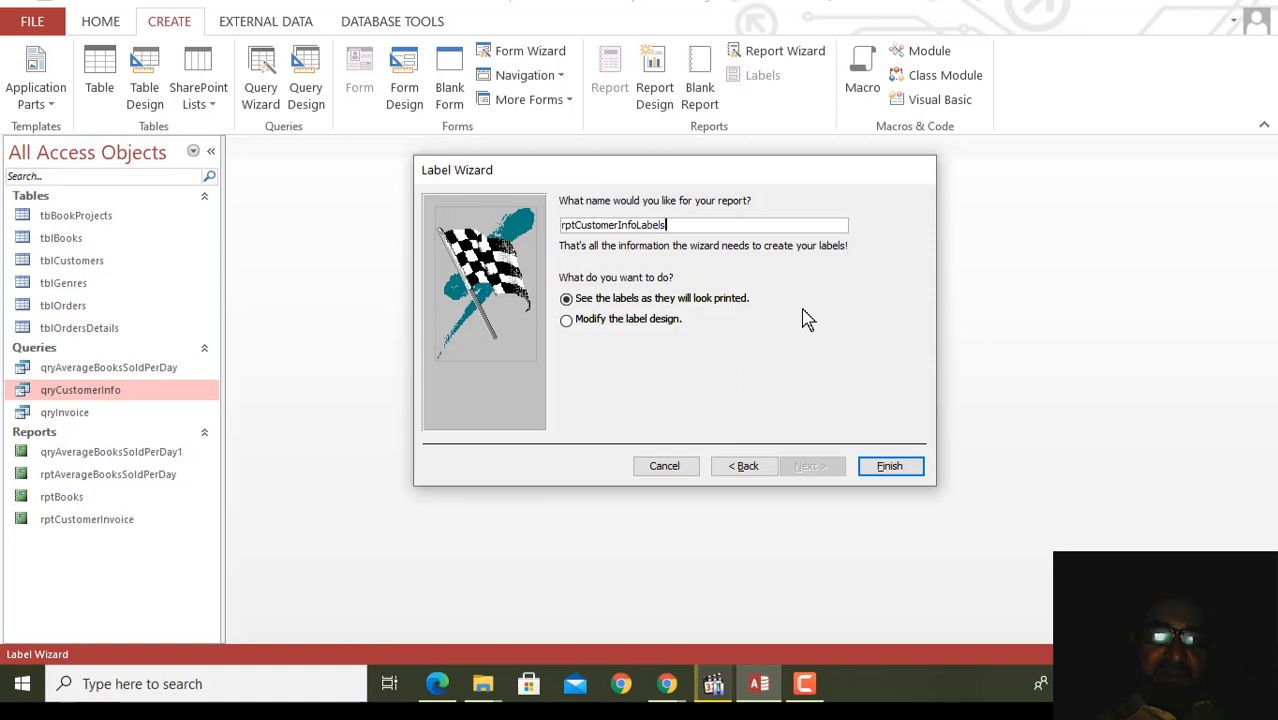
Step: Finish the Label Wizard with the labels shown as they will look printed, accepting the horizontal space notice
click(891, 469)
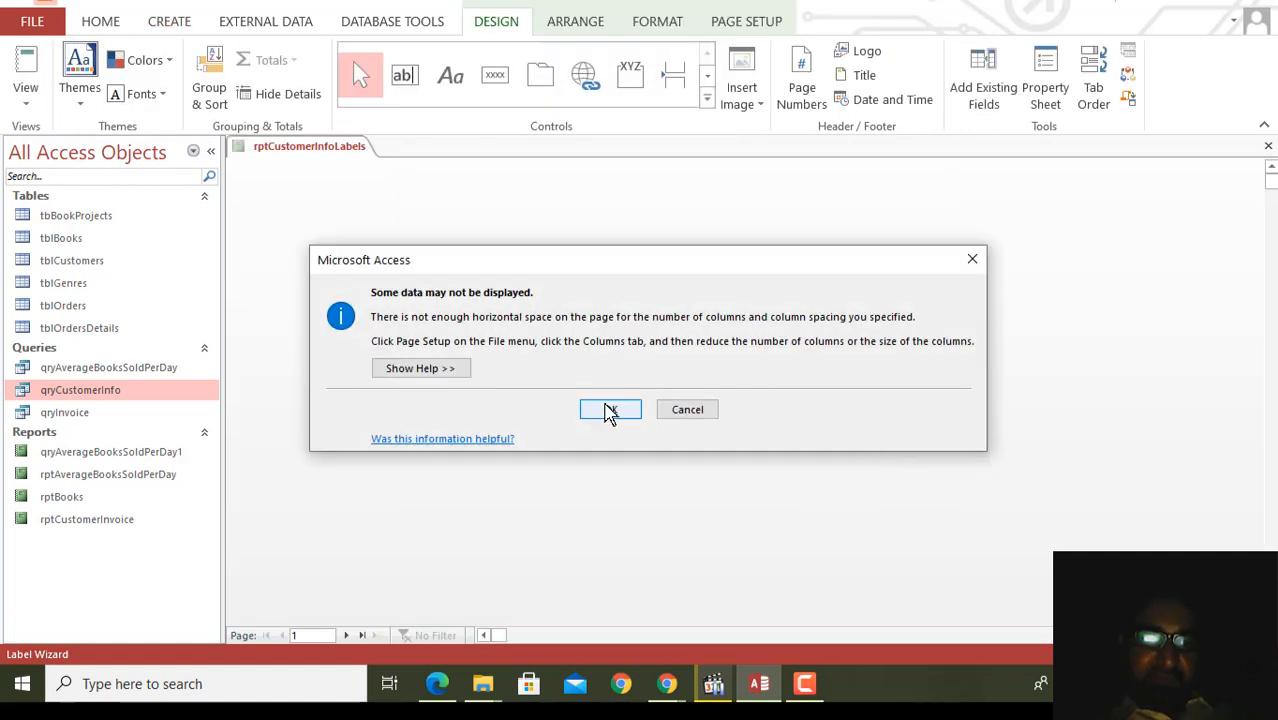
click(609, 410)
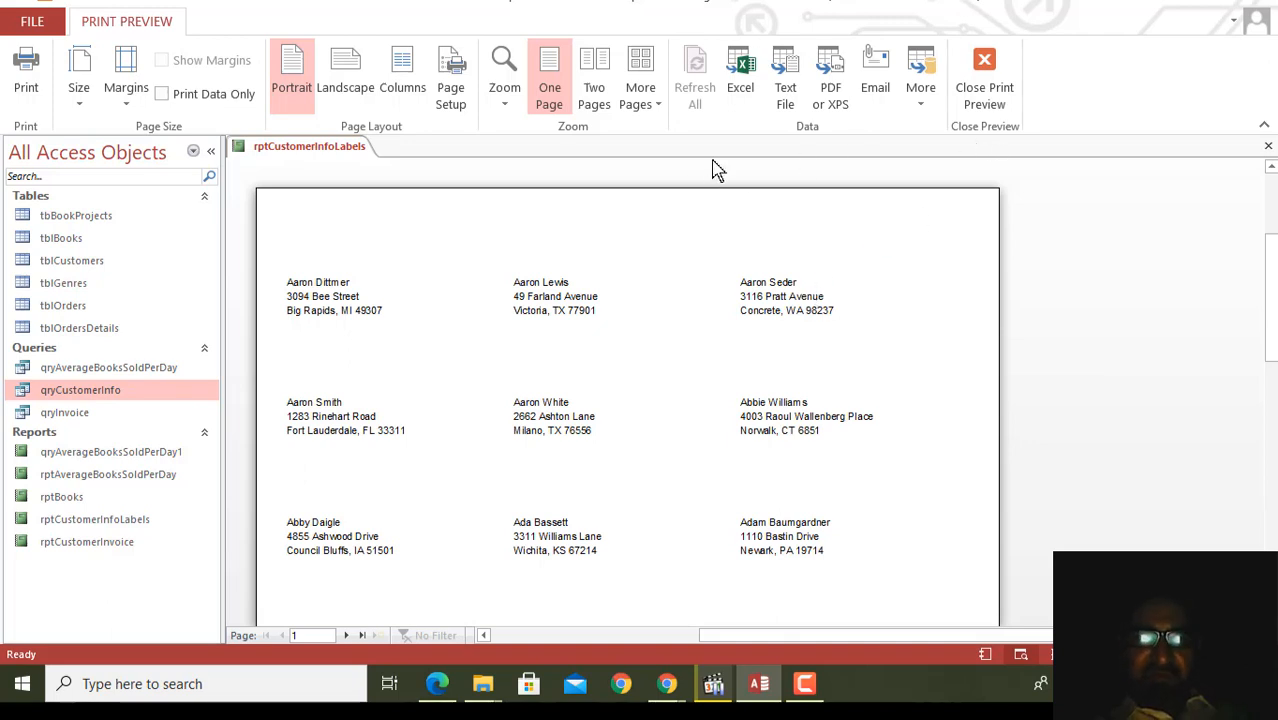
Step: Close the print preview of rptCustomerInfoLabels and display the labels in Report View
click(992, 103)
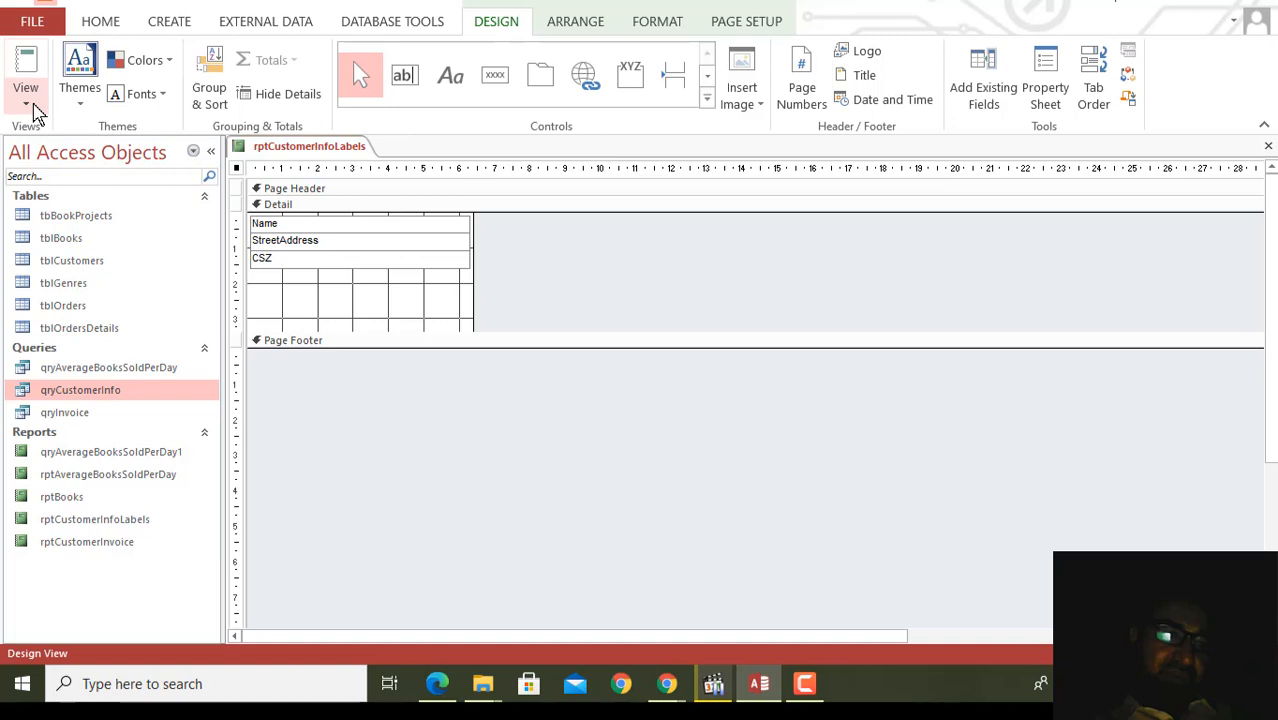
click(28, 70)
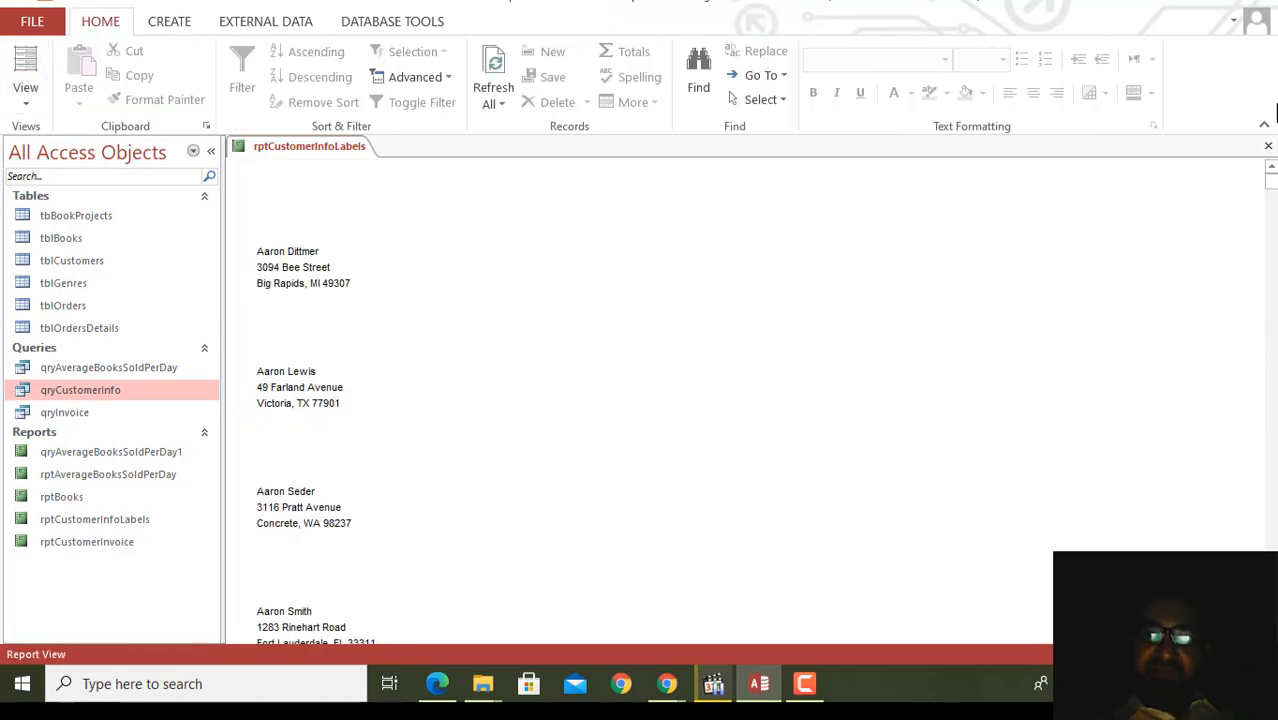
mouse_move(1270, 180)
mouse_down()
mouse_move(1270, 500)
mouse_move(1270, 172)
mouse_up()
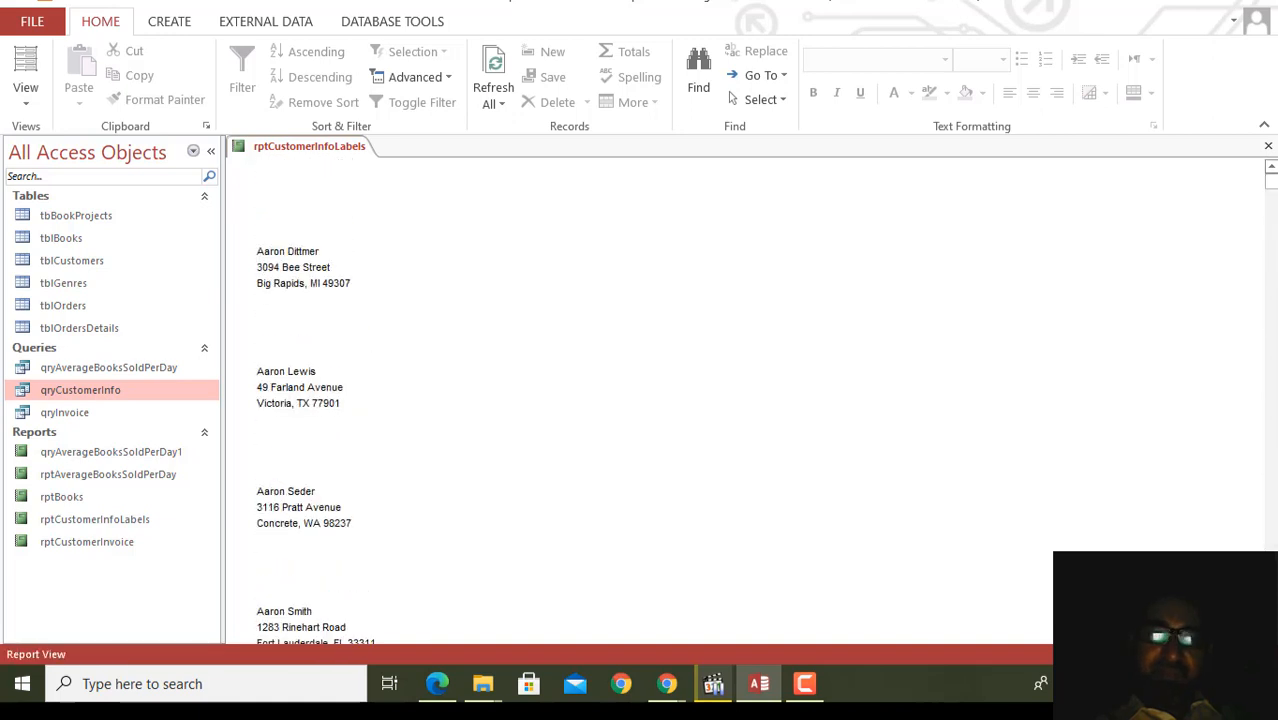
Step: Open rptCustomerInfoLabels in Print Preview, examine the three-across label layout down the page, and close the preview
click(30, 100)
click(85, 178)
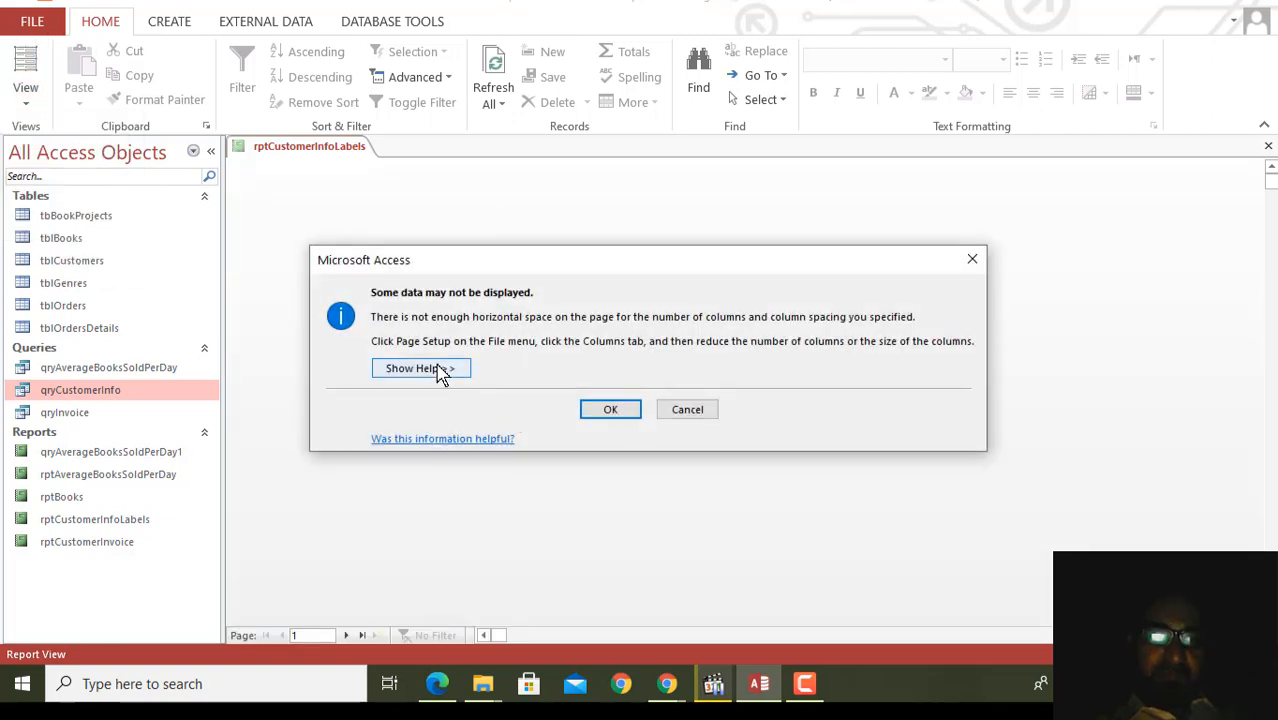
click(610, 410)
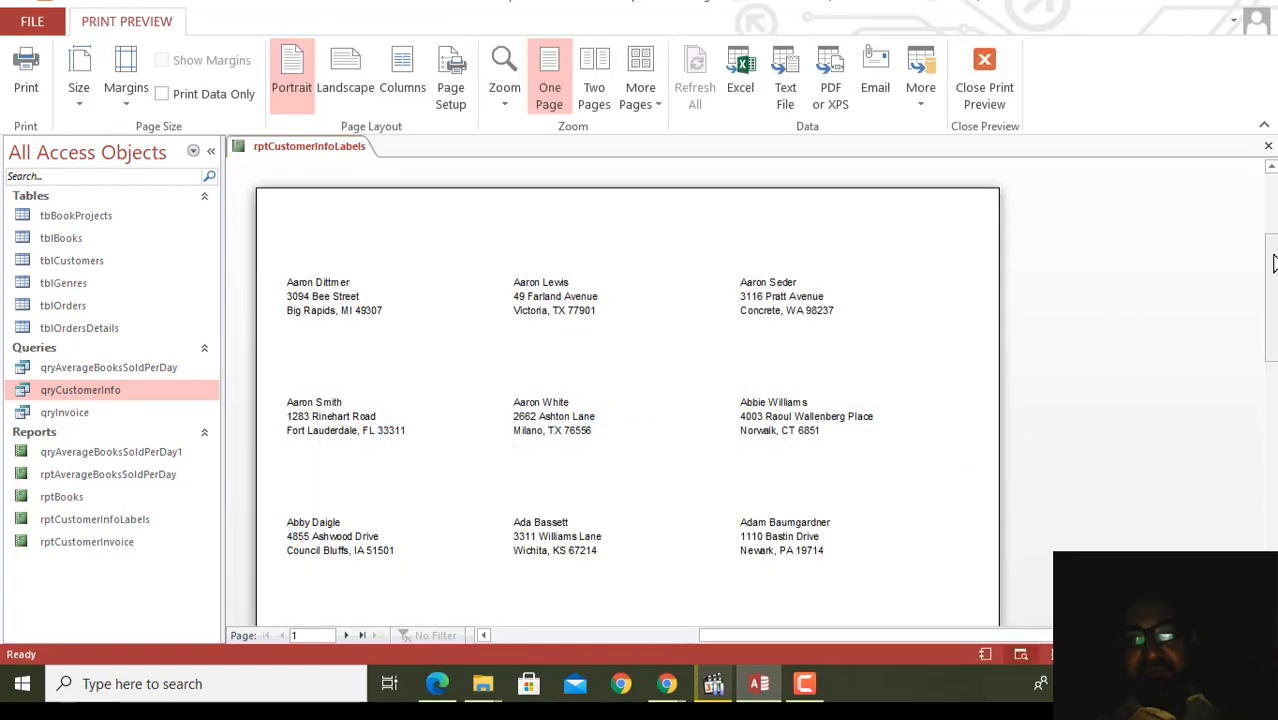
scroll(627, 400, down, 10)
drag(1270, 565, 1273, 259)
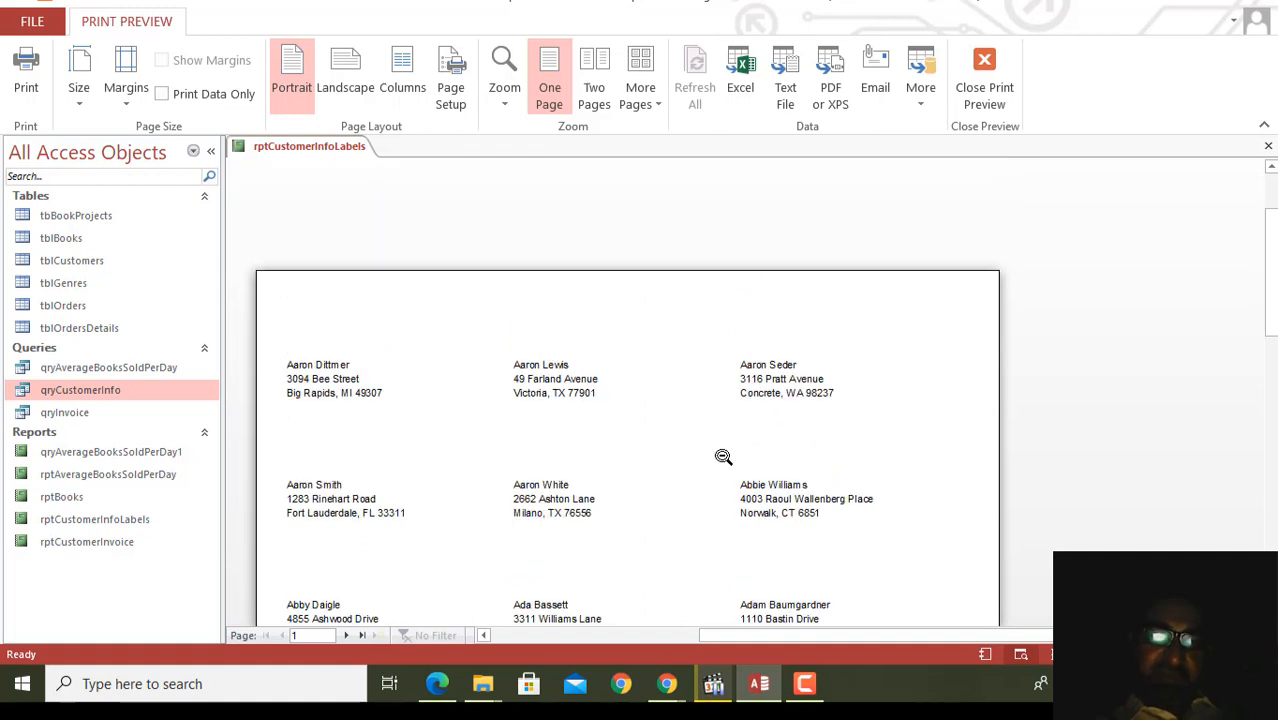
drag(1273, 233, 1273, 259)
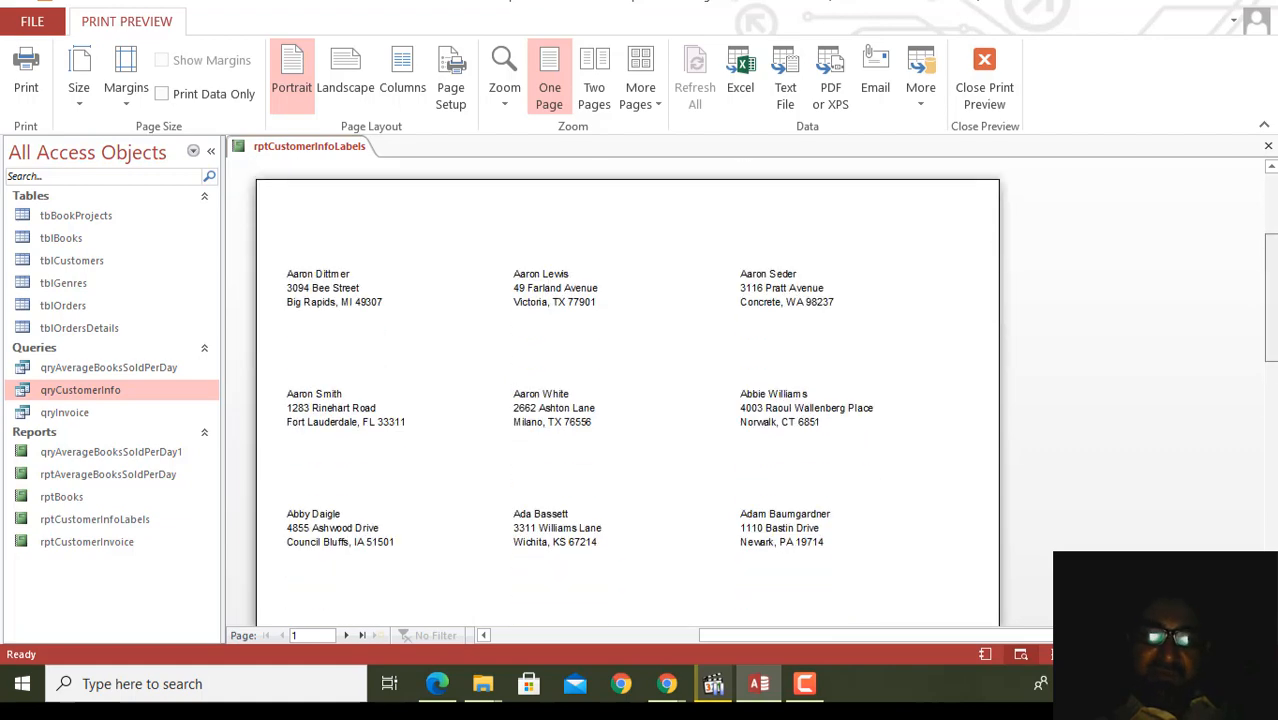
click(976, 104)
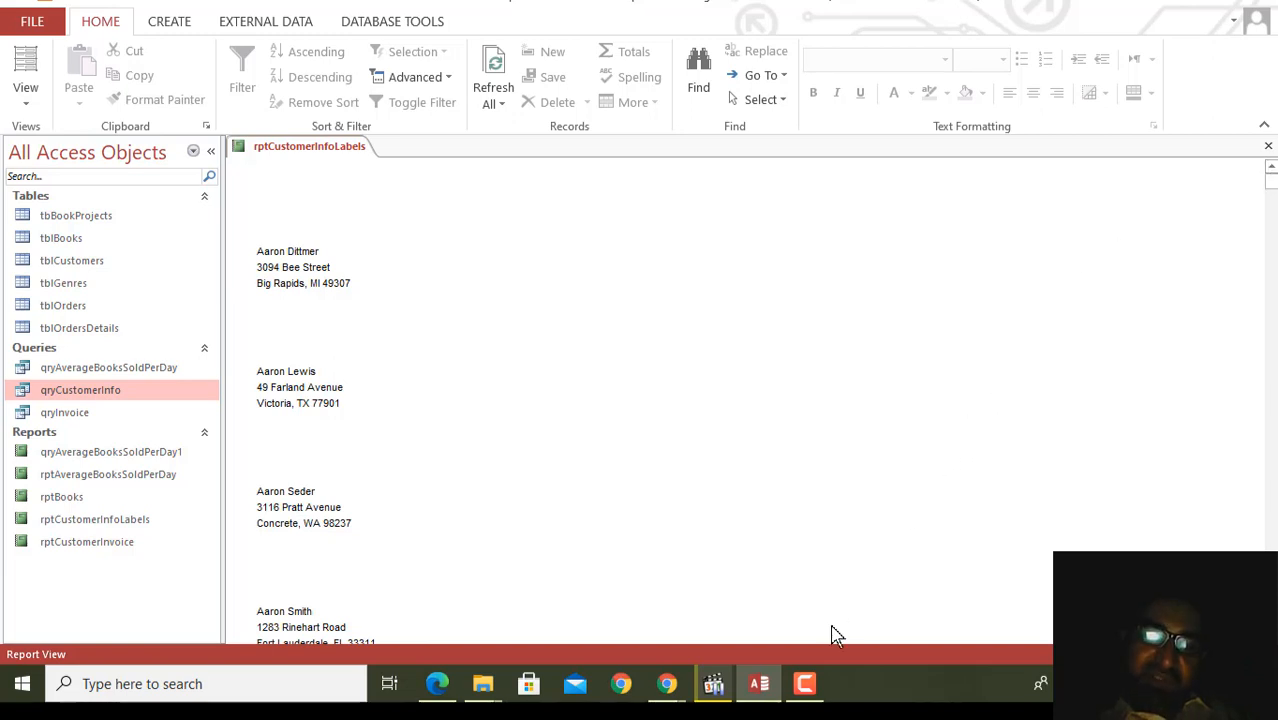
click(808, 688)
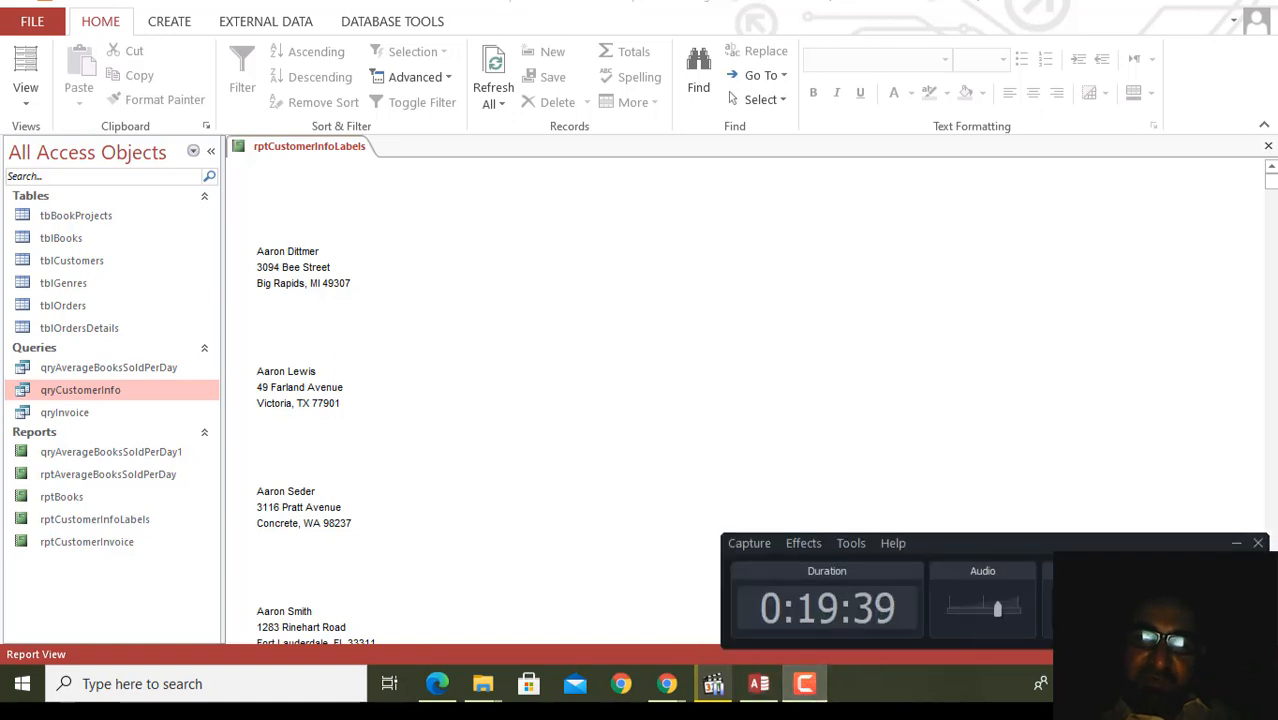